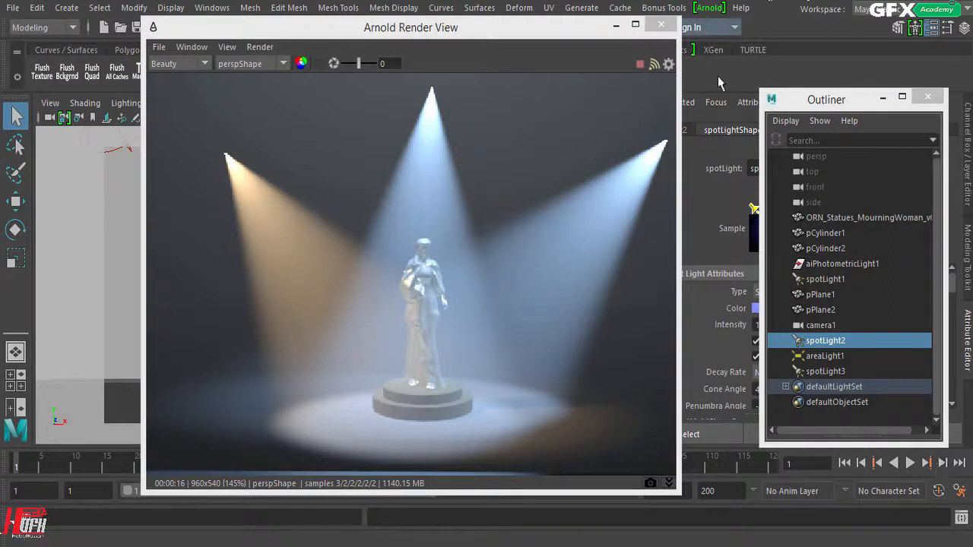
Delete the three existing spot lights, spotLight1, spotLight2 and spotLight3, and hide areaLight1
{"action": "left_click", "coordinate": [852, 346]}
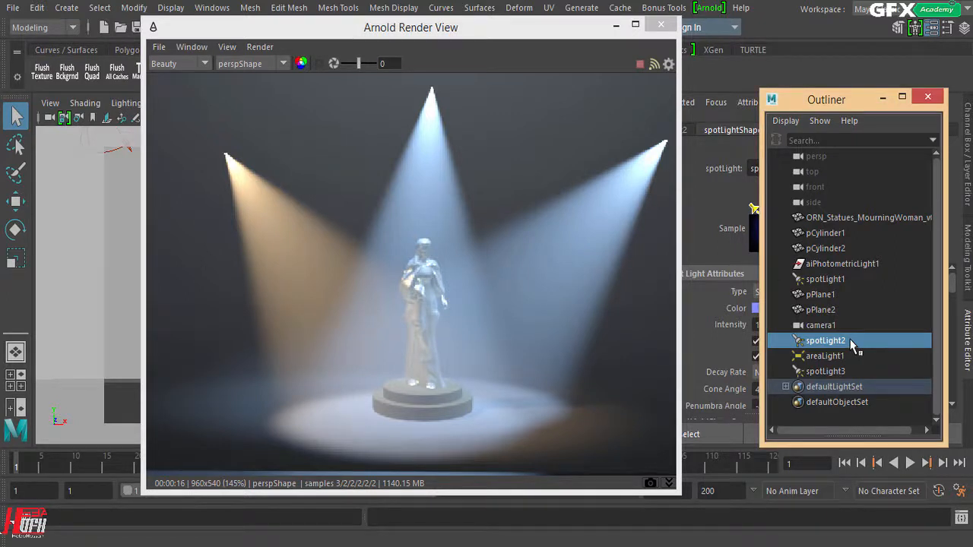
{"action": "key", "text": "Delete"}
{"action": "left_click", "coordinate": [843, 359]}
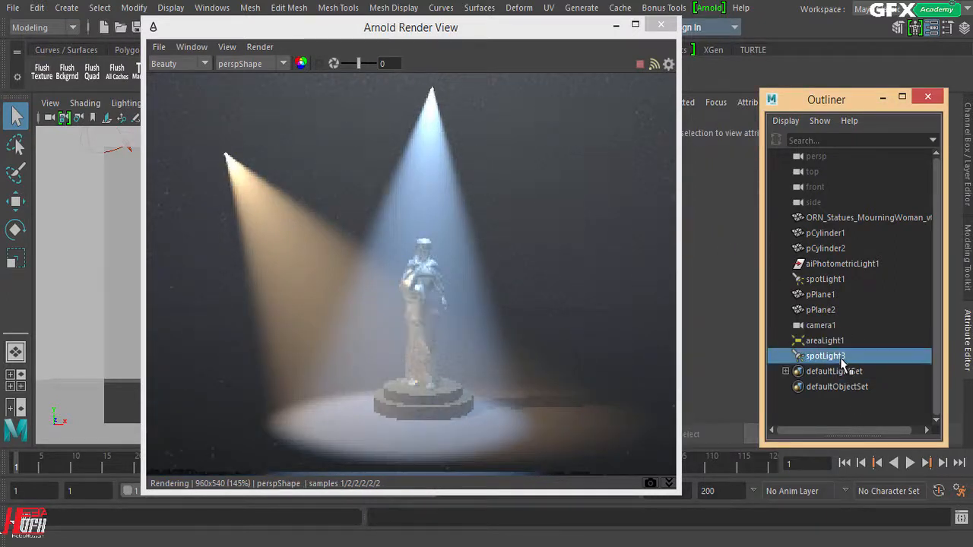
{"action": "key", "text": "Delete"}
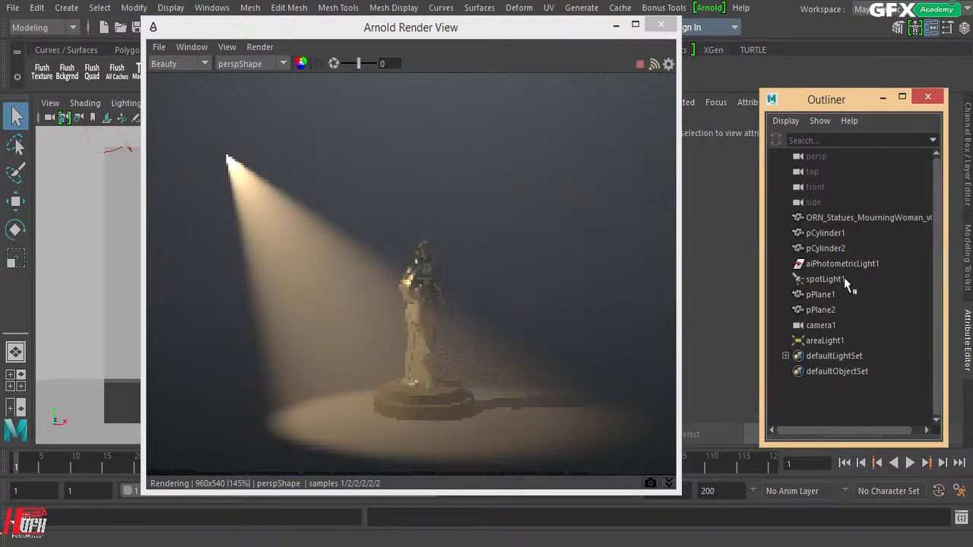
{"action": "left_click", "coordinate": [845, 280]}
{"action": "key", "text": "Delete"}
{"action": "left_click", "coordinate": [828, 327]}
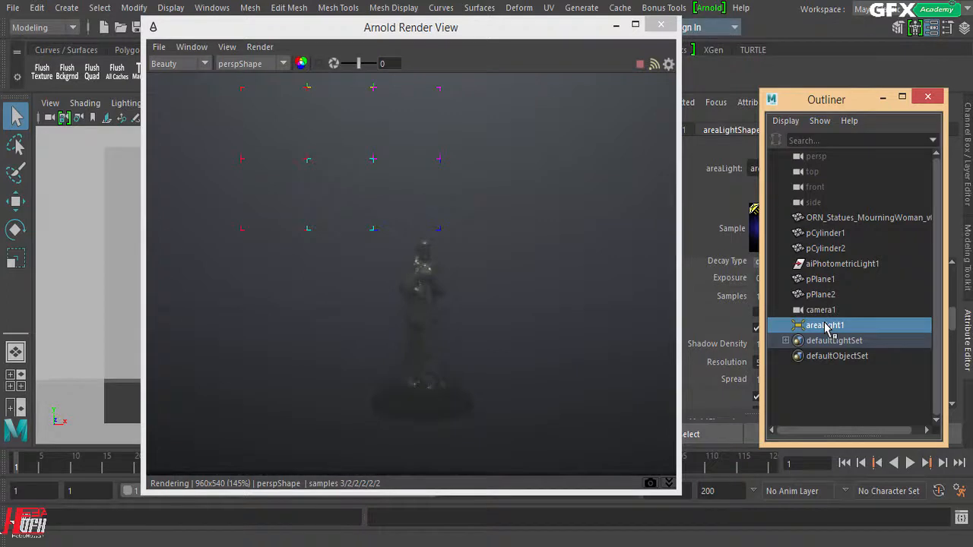
{"action": "key", "text": "ctrl+h"}
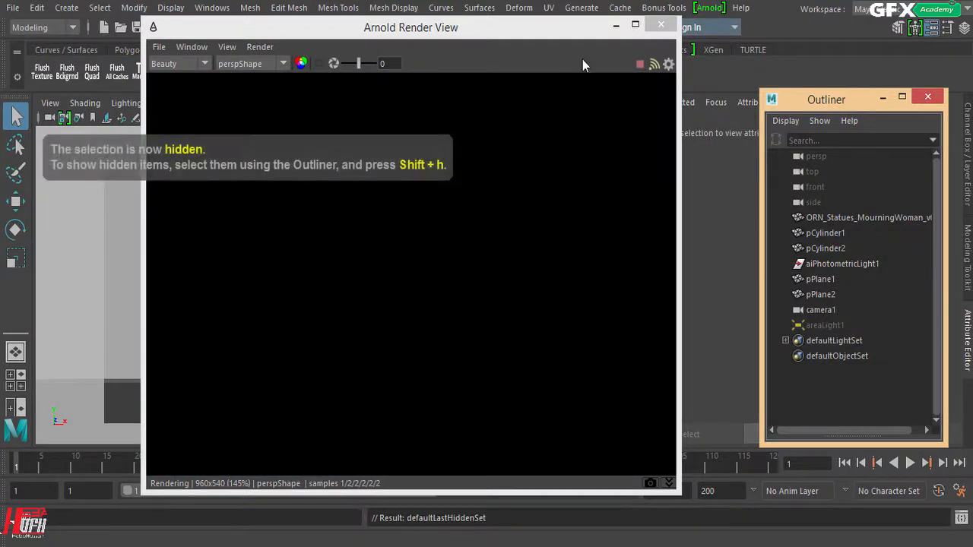
Shrink the Arnold render view window and position it beside the Outliner
{"action": "left_click", "coordinate": [543, 32]}
{"action": "left_click_drag", "start_coordinate": [543, 32], "coordinate": [577, 82]}
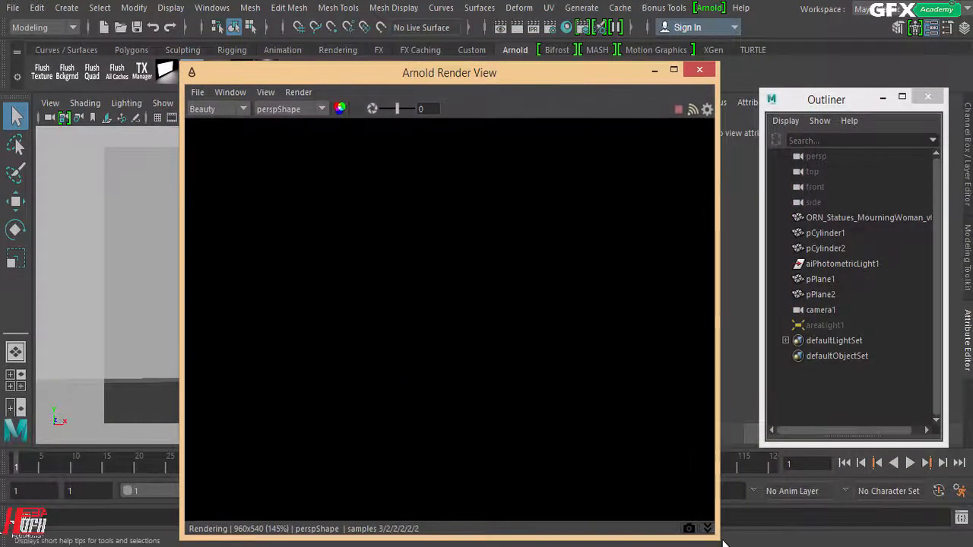
{"action": "left_click_drag", "start_coordinate": [717, 539], "coordinate": [633, 422]}
{"action": "left_click_drag", "start_coordinate": [471, 72], "coordinate": [550, 87]}
{"action": "left_click", "coordinate": [66, 9]}
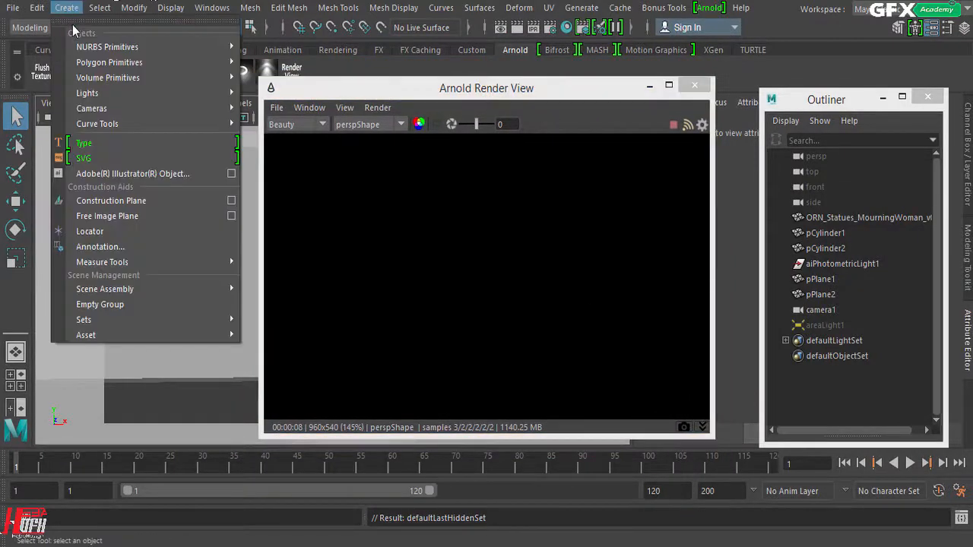
{"action": "mouse_move", "coordinate": [105, 98]}
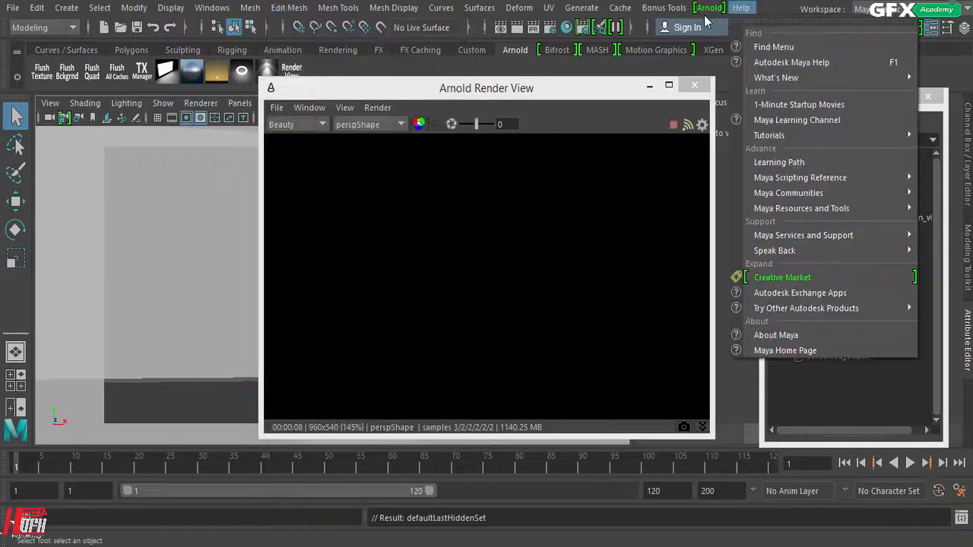
{"action": "mouse_move", "coordinate": [705, 12]}
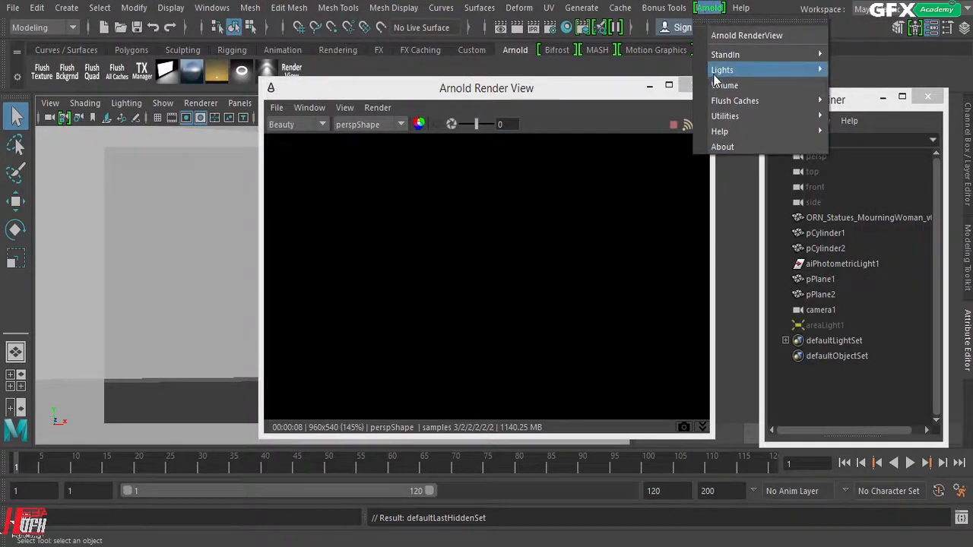
{"action": "mouse_move", "coordinate": [722, 70]}
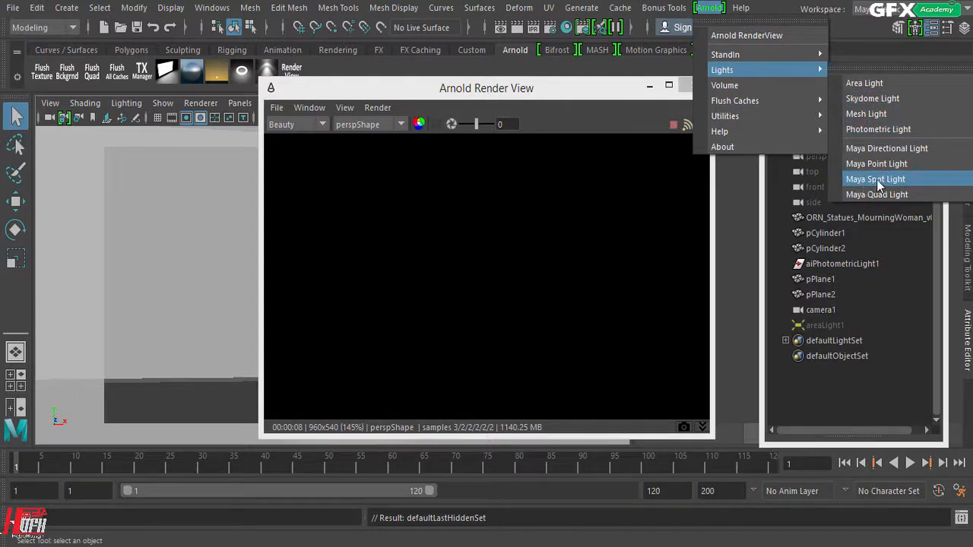
{"action": "left_click", "coordinate": [445, 126]}
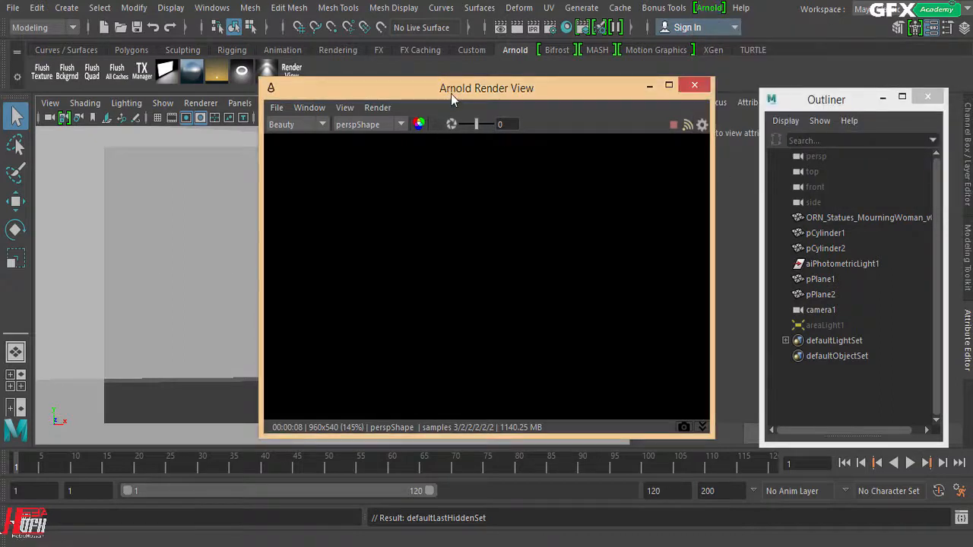
Detach the Arnold menu as a floating window and create a new Maya Spot Light from its light types
{"action": "left_click_drag", "start_coordinate": [451, 94], "coordinate": [452, 126]}
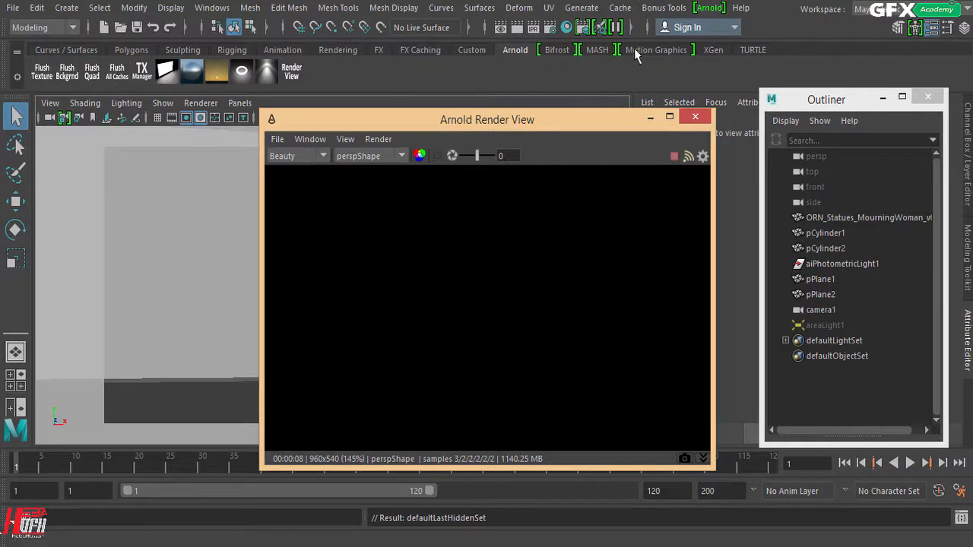
{"action": "left_click", "coordinate": [709, 9]}
{"action": "left_click", "coordinate": [737, 24]}
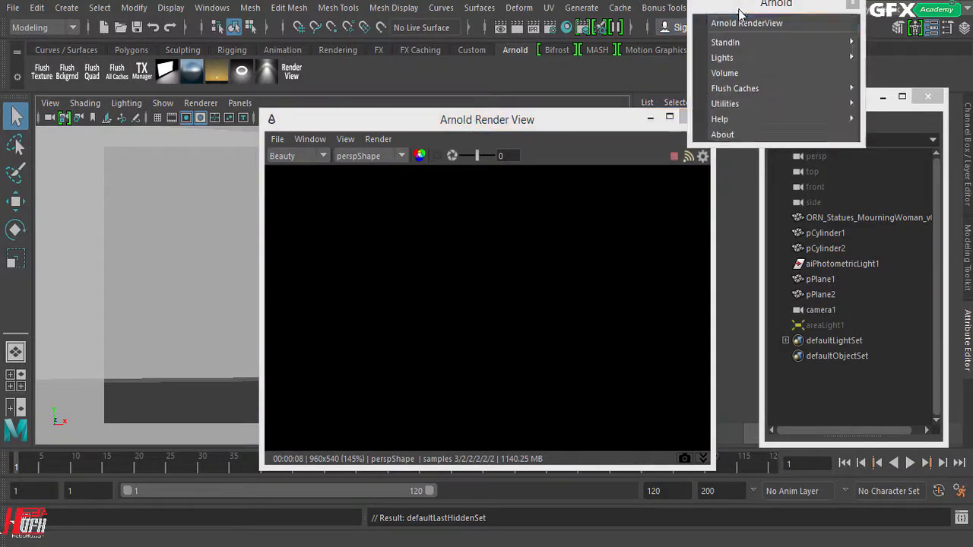
{"action": "left_click_drag", "start_coordinate": [740, 11], "coordinate": [649, 81]}
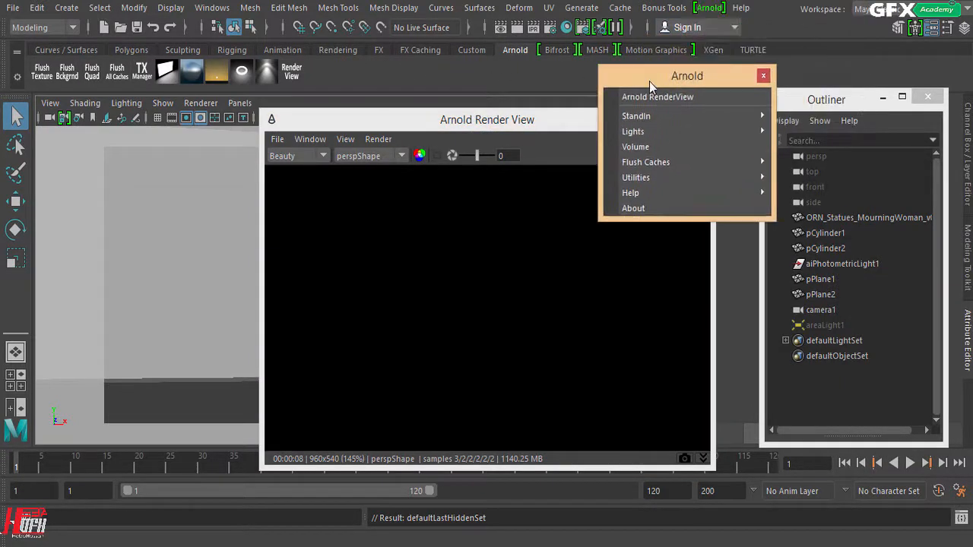
{"action": "left_click", "coordinate": [743, 132]}
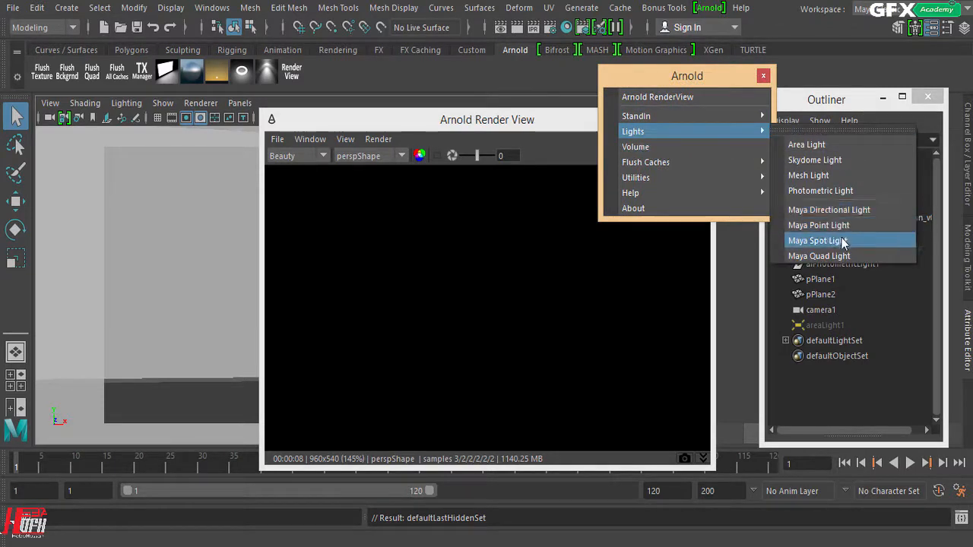
{"action": "left_click", "coordinate": [807, 242]}
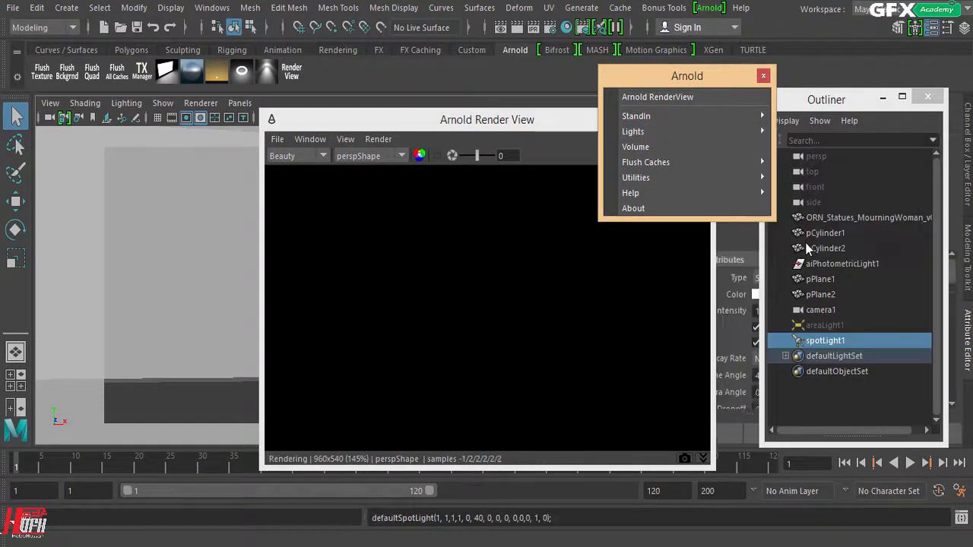
Close the floating Arnold menu and move the render view aside to uncover the statue in the viewport
{"action": "left_click_drag", "start_coordinate": [531, 123], "coordinate": [675, 134]}
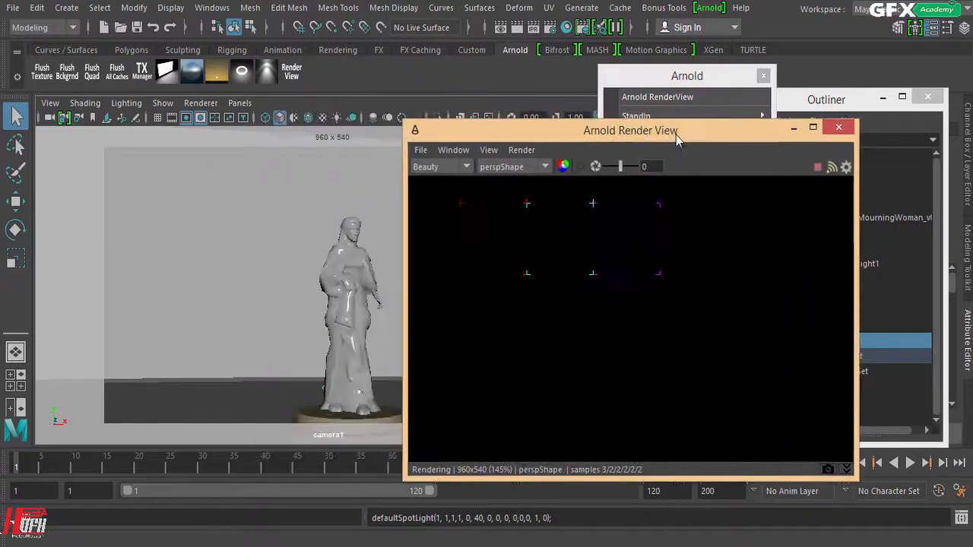
{"action": "left_click", "coordinate": [770, 75]}
{"action": "left_click", "coordinate": [763, 75]}
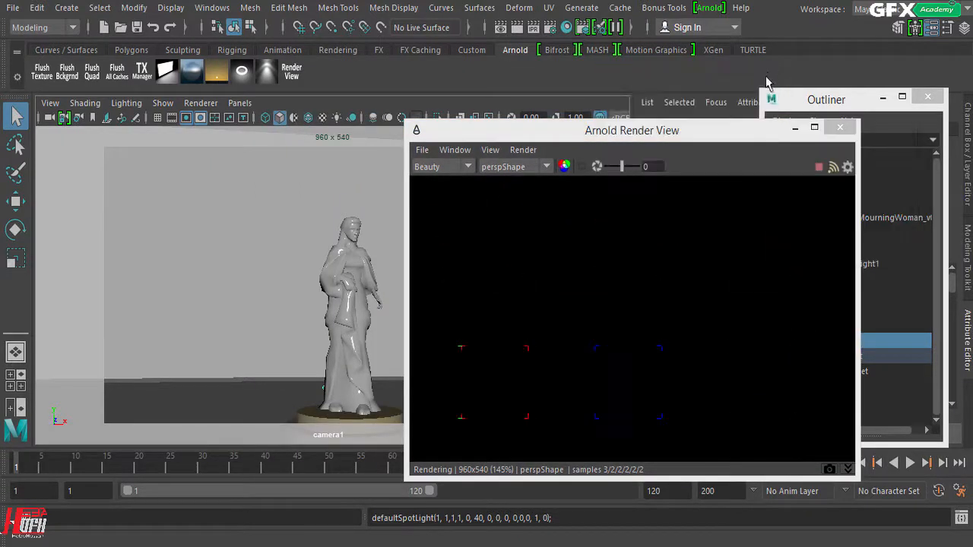
{"action": "left_click_drag", "start_coordinate": [631, 131], "coordinate": [707, 114]}
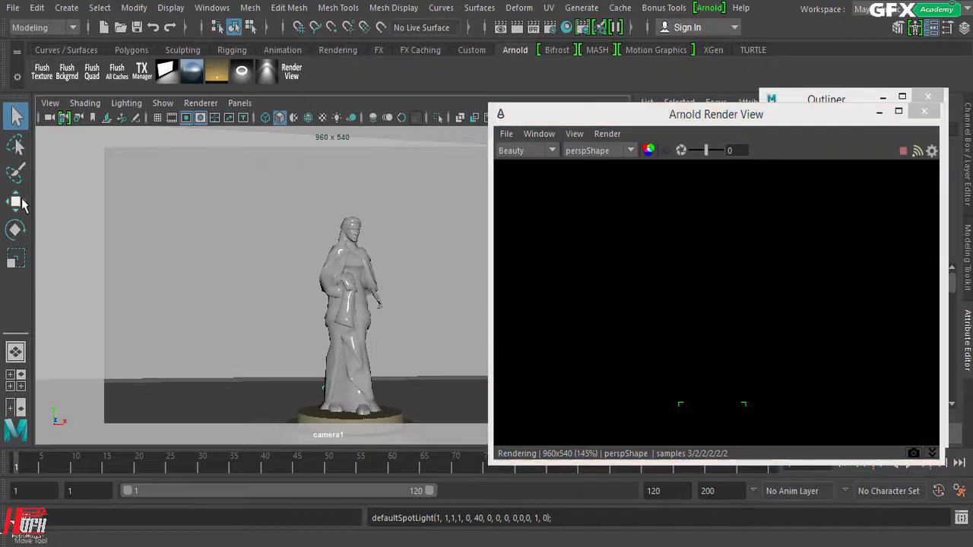
Raise the new spot light to about 48 cm on Y and switch the viewport to the perspective camera
{"action": "key", "text": "w"}
{"action": "left_click_drag", "start_coordinate": [324, 314], "coordinate": [324, 157]}
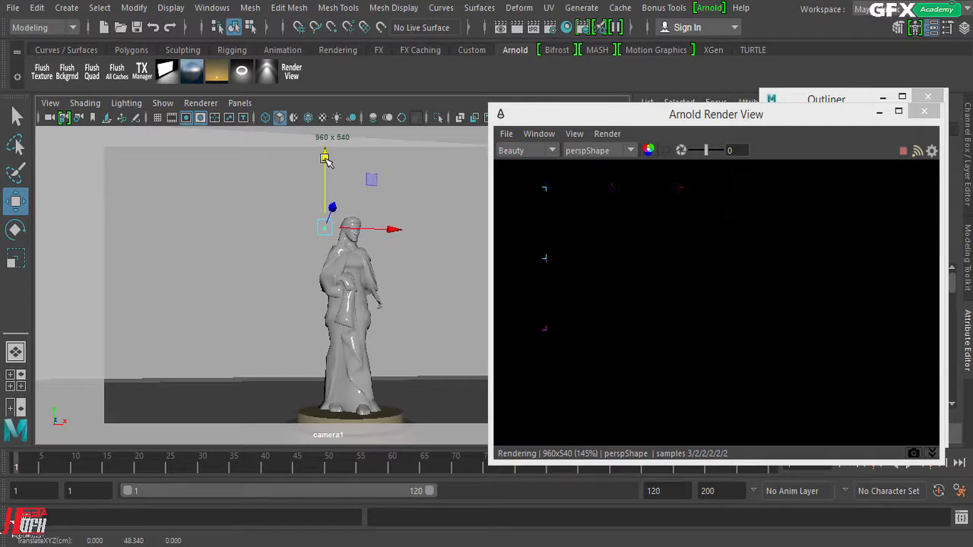
{"action": "left_click", "coordinate": [240, 102]}
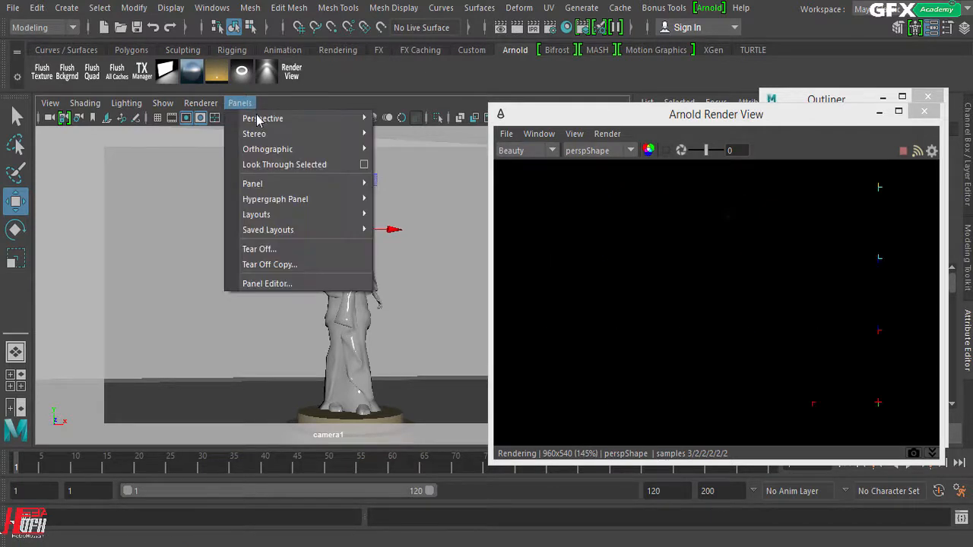
{"action": "mouse_move", "coordinate": [350, 118]}
{"action": "left_click", "coordinate": [409, 136]}
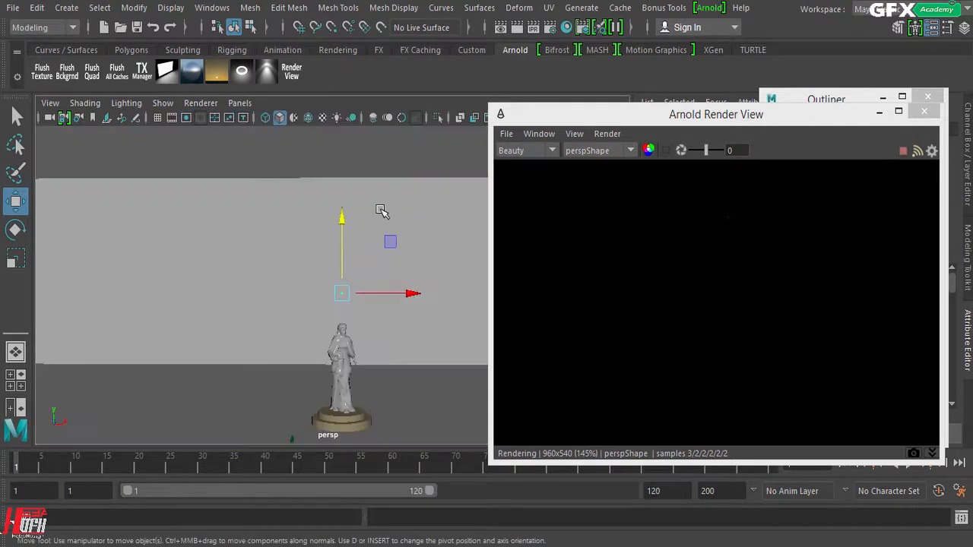
Scale up the new spot light uniformly
{"action": "left_click_drag", "start_coordinate": [280, 346], "coordinate": [376, 380], "text": "alt"}
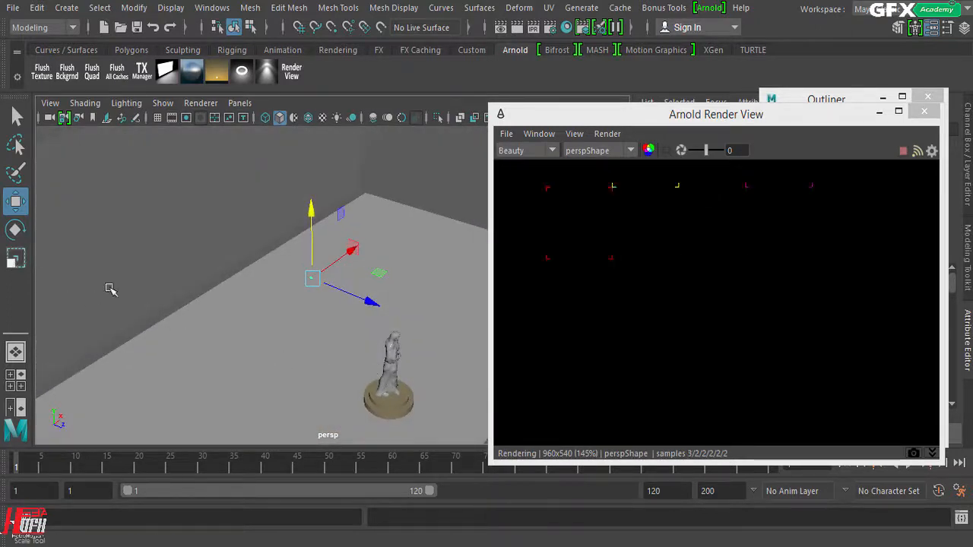
{"action": "key", "text": "f"}
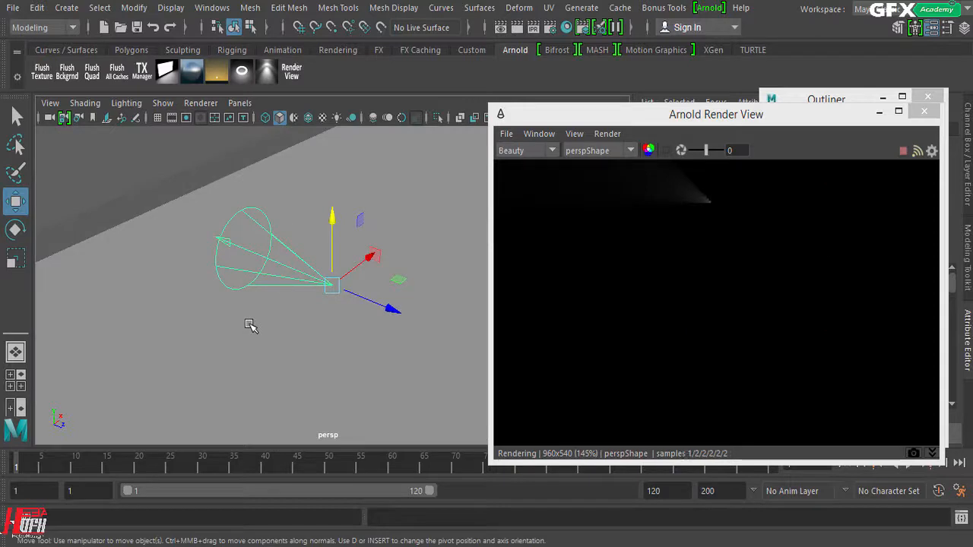
{"action": "left_click_drag", "start_coordinate": [370, 376], "coordinate": [350, 347], "text": "alt"}
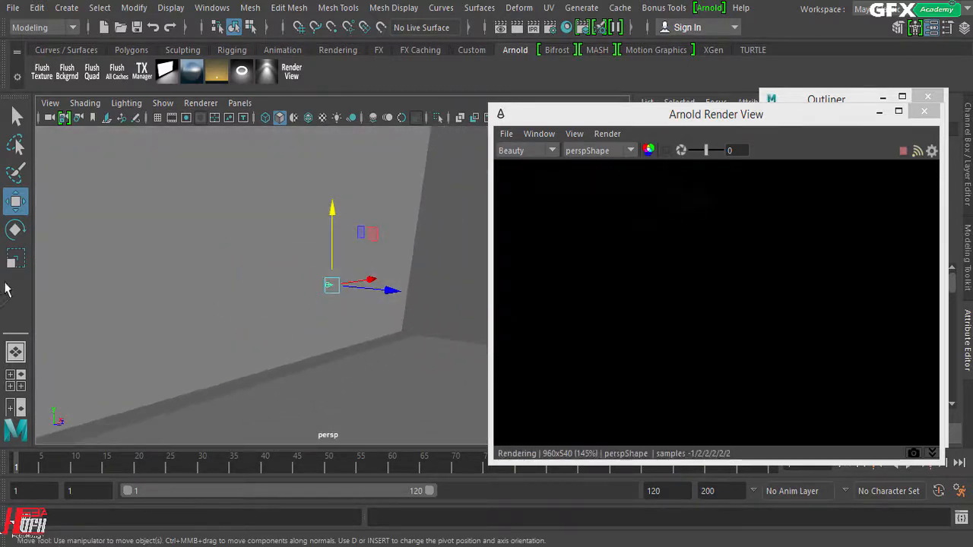
{"action": "left_click", "coordinate": [16, 259]}
{"action": "left_click_drag", "start_coordinate": [337, 288], "coordinate": [405, 304]}
{"action": "scroll", "coordinate": [398, 308], "scroll_direction": "down", "scroll_amount": 7}
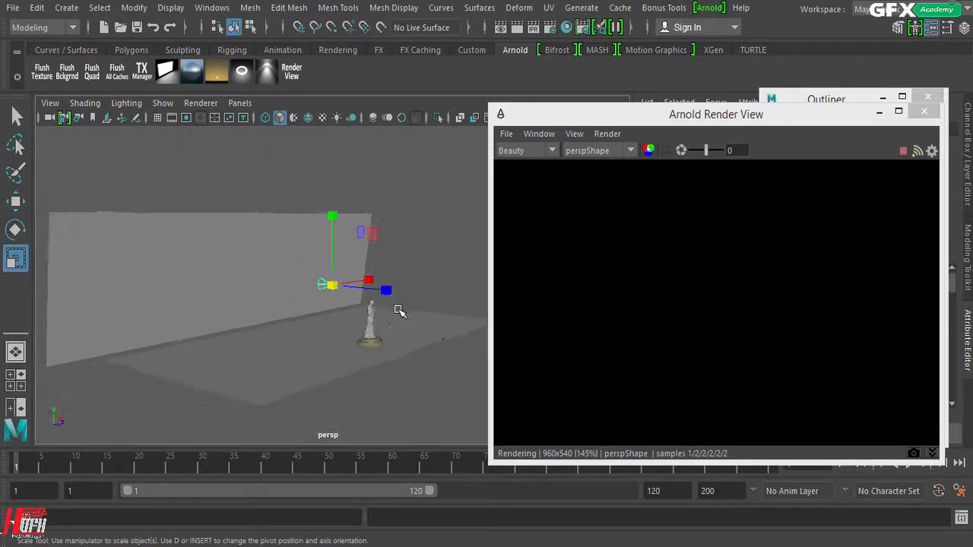
{"action": "scroll", "coordinate": [399, 310], "scroll_direction": "up", "scroll_amount": 2}
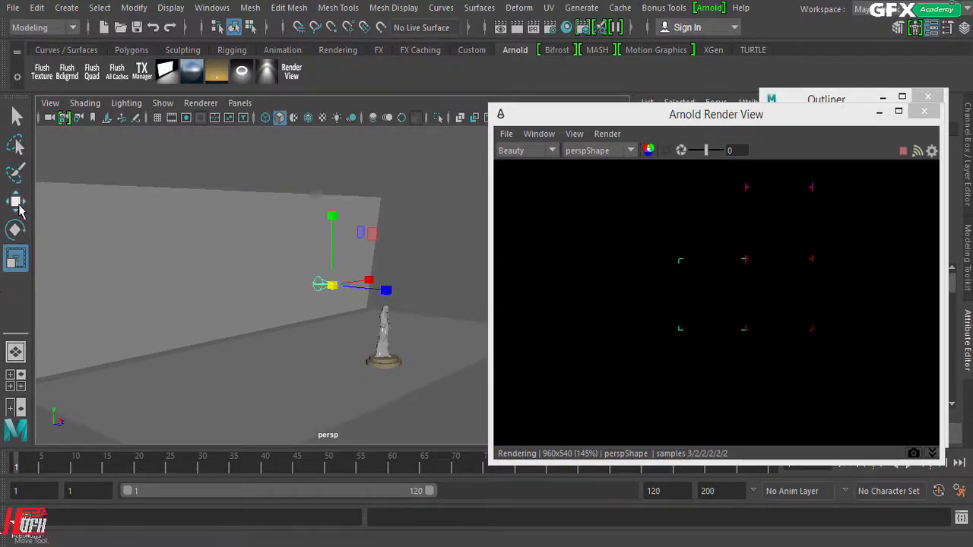
Rotate the spot light to about -61, 235, 35 degrees and raise it to about 75 cm on Y
{"action": "left_click", "coordinate": [16, 228]}
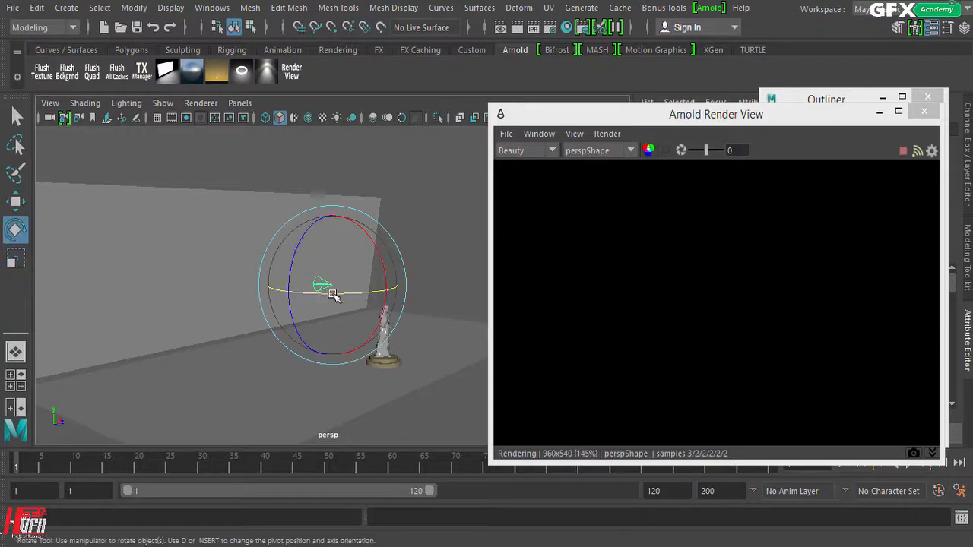
{"action": "left_click_drag", "start_coordinate": [333, 295], "coordinate": [375, 316]}
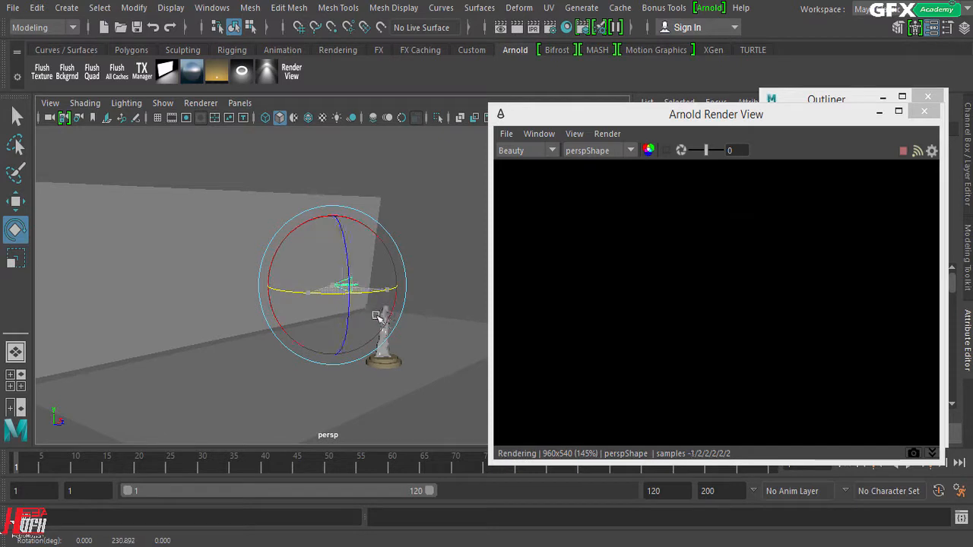
{"action": "left_click_drag", "start_coordinate": [380, 235], "coordinate": [334, 306]}
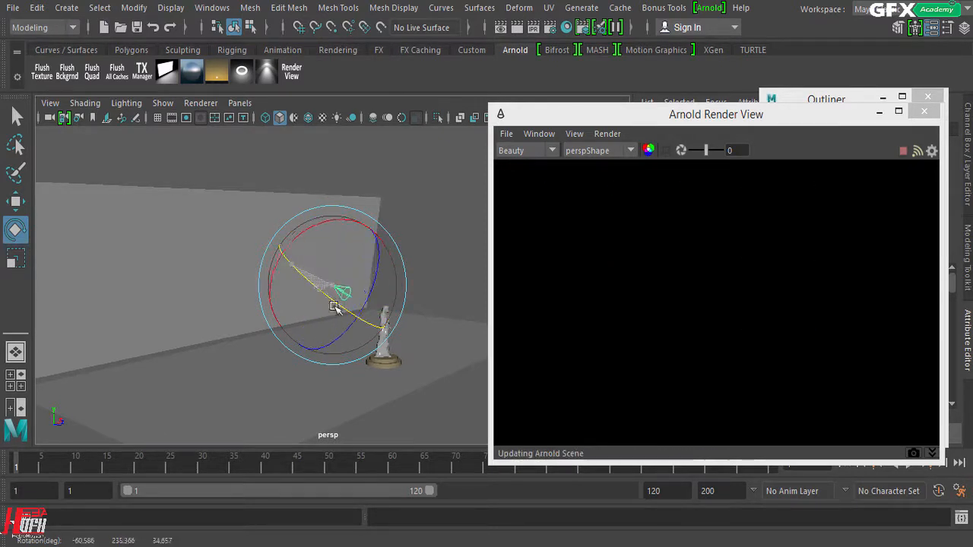
{"action": "key", "text": "w"}
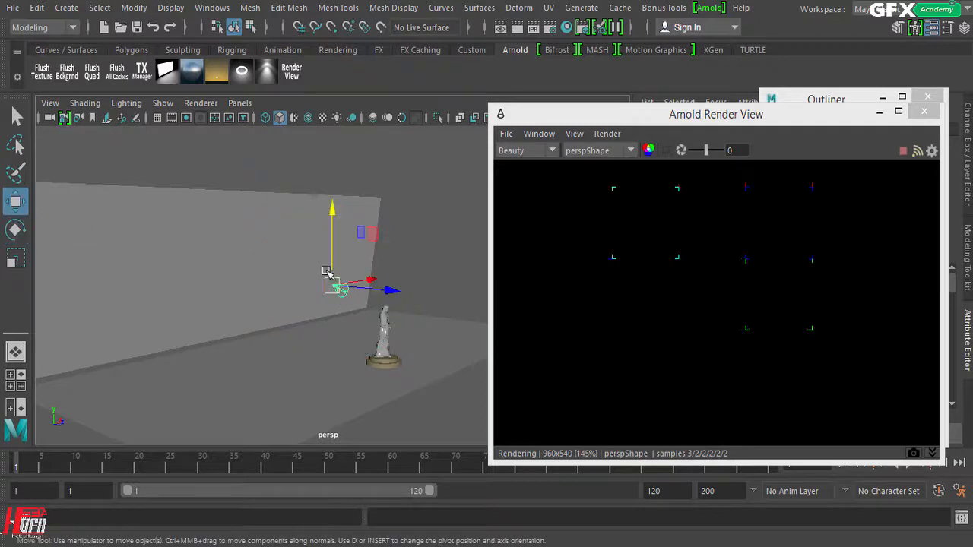
{"action": "left_click_drag", "start_coordinate": [332, 232], "coordinate": [332, 195]}
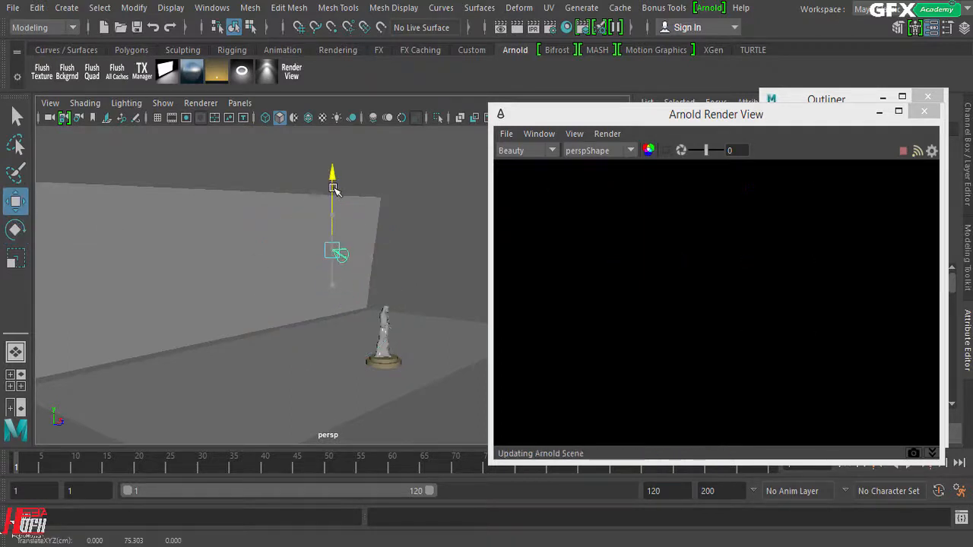
Look through the selected spot light and orbit its view to face the statue, bringing the statue inside the cone circle
{"action": "left_click", "coordinate": [239, 103]}
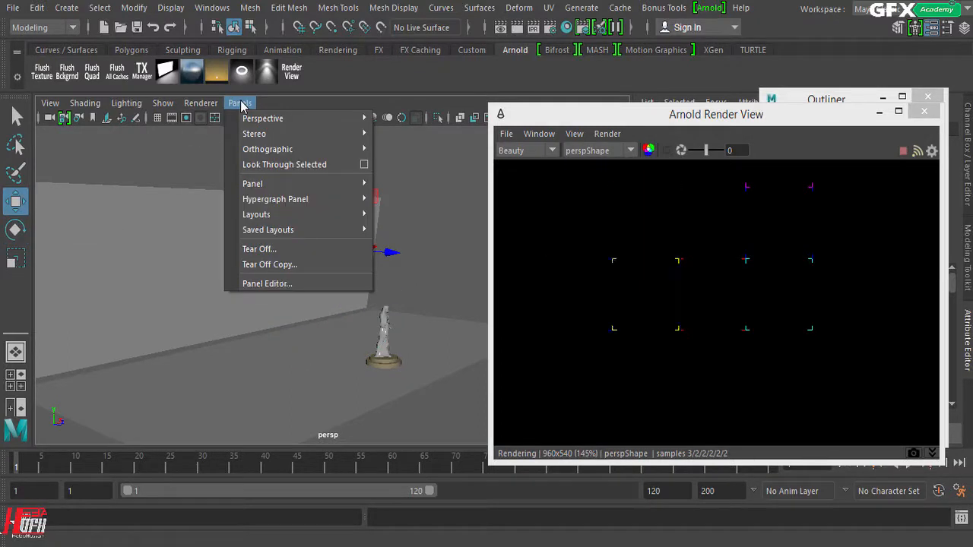
{"action": "left_click", "coordinate": [291, 167]}
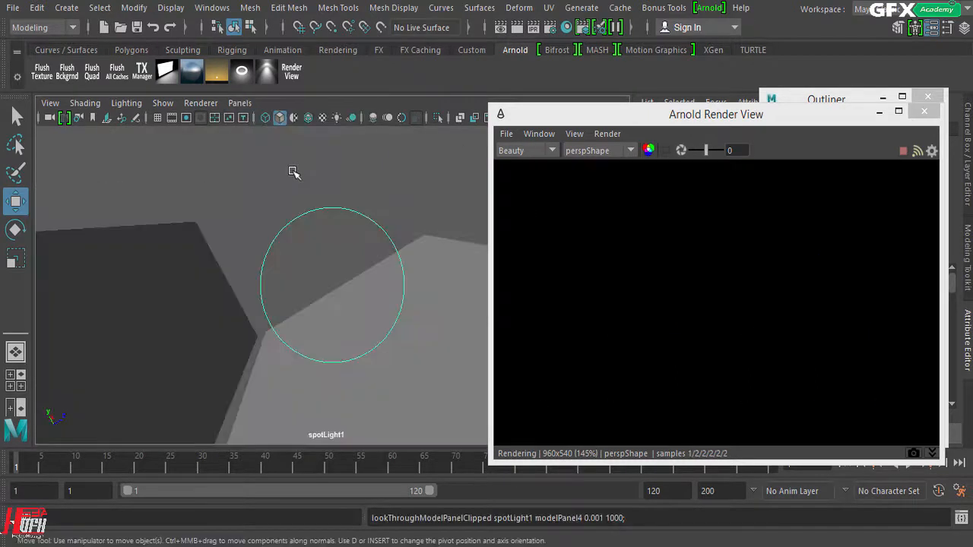
{"action": "scroll", "coordinate": [377, 306], "scroll_direction": "down", "scroll_amount": 8}
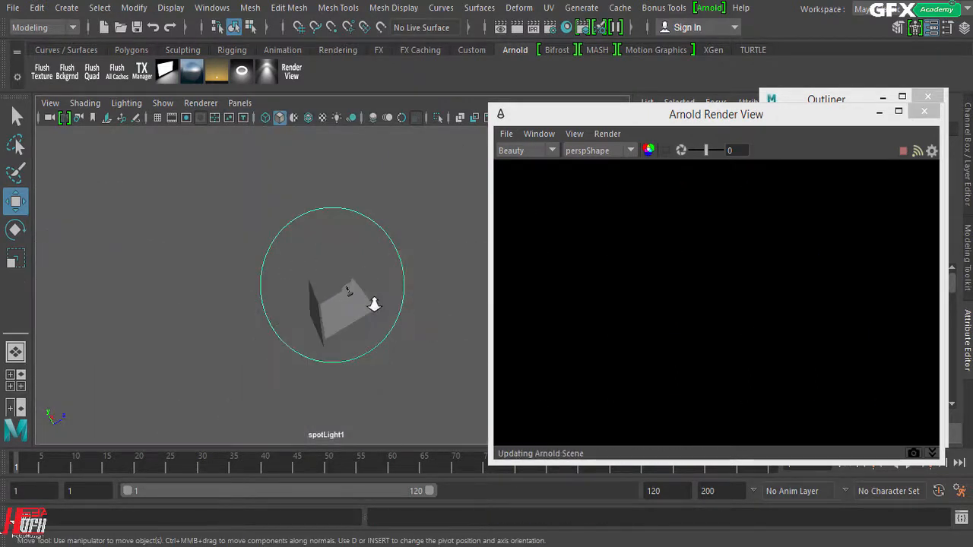
{"action": "scroll", "coordinate": [375, 304], "scroll_direction": "up", "scroll_amount": 10}
{"action": "left_click_drag", "start_coordinate": [393, 373], "coordinate": [369, 345], "text": "alt"}
{"action": "scroll", "coordinate": [375, 351], "scroll_direction": "up", "scroll_amount": 3}
{"action": "scroll", "coordinate": [370, 345], "scroll_direction": "up", "scroll_amount": 3}
{"action": "middle_click_drag", "start_coordinate": [368, 344], "coordinate": [305, 262], "text": "alt"}
{"action": "mouse_move", "coordinate": [302, 288]}
{"action": "left_mouse_down", "text": "alt"}
{"action": "mouse_move", "coordinate": [319, 279]}
{"action": "mouse_move", "coordinate": [306, 280]}
{"action": "left_mouse_up", "text": "alt"}
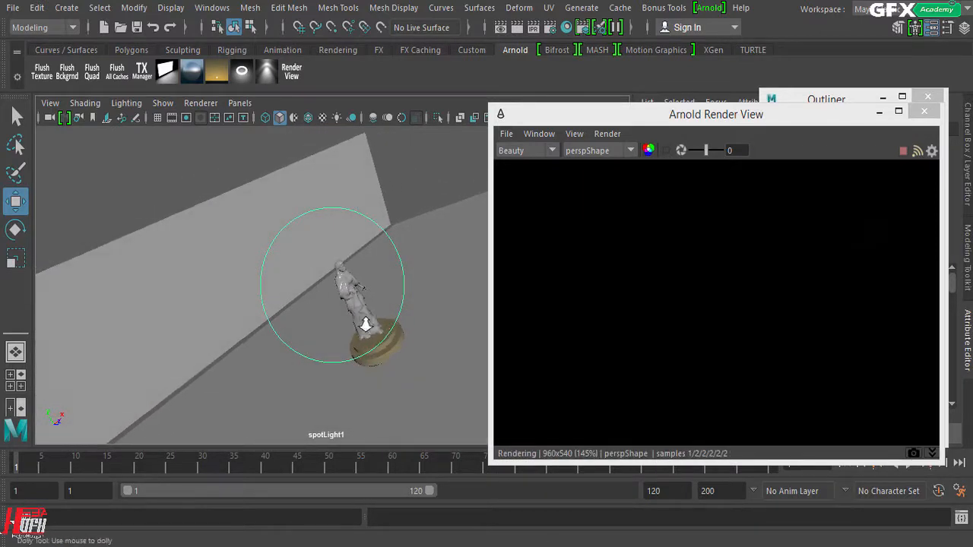
Move the spot light's view closer and center the whole statue and its base within the cone circle
{"action": "right_click_drag", "start_coordinate": [365, 326], "coordinate": [427, 318], "text": "alt"}
{"action": "left_click_drag", "start_coordinate": [357, 335], "coordinate": [358, 353], "text": "alt"}
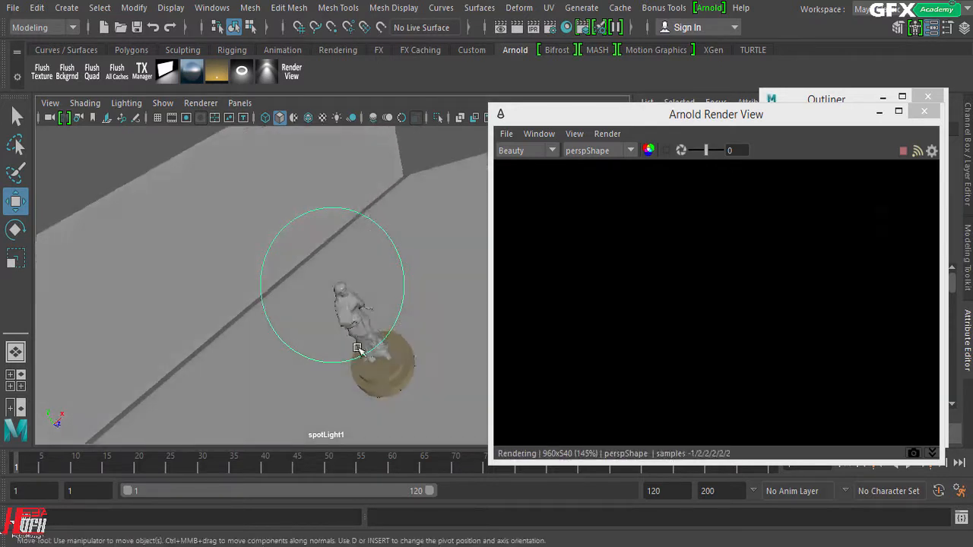
{"action": "middle_click_drag", "start_coordinate": [371, 310], "coordinate": [344, 266], "text": "alt"}
{"action": "mouse_move", "coordinate": [392, 280]}
{"action": "left_mouse_down", "text": "alt"}
{"action": "mouse_move", "coordinate": [324, 275]}
{"action": "mouse_move", "coordinate": [346, 284]}
{"action": "mouse_move", "coordinate": [397, 270]}
{"action": "left_mouse_up", "text": "alt"}
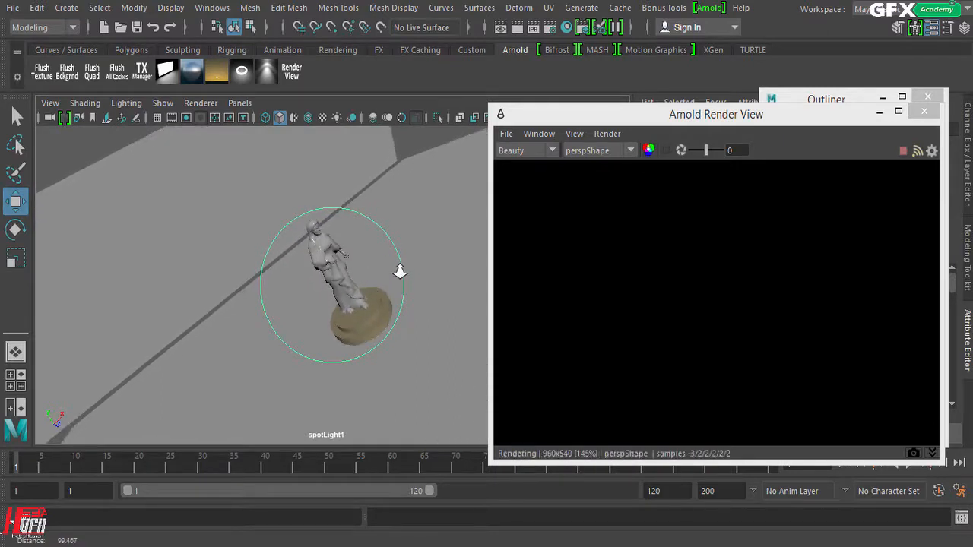
Switch the viewport to camera1 and rearrange the render view and Outliner windows to uncover the spot light's attributes
{"action": "left_click", "coordinate": [241, 103]}
{"action": "mouse_move", "coordinate": [304, 119]}
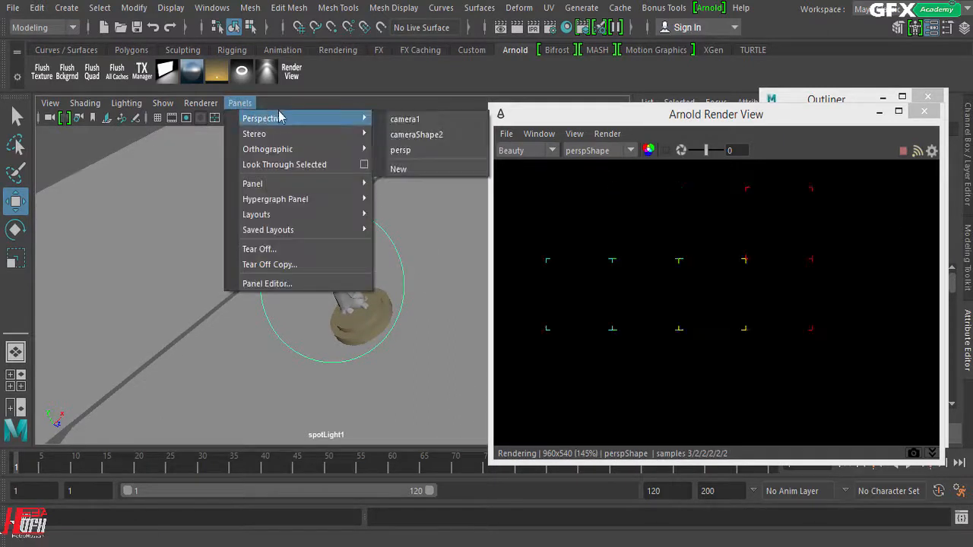
{"action": "left_click", "coordinate": [405, 119]}
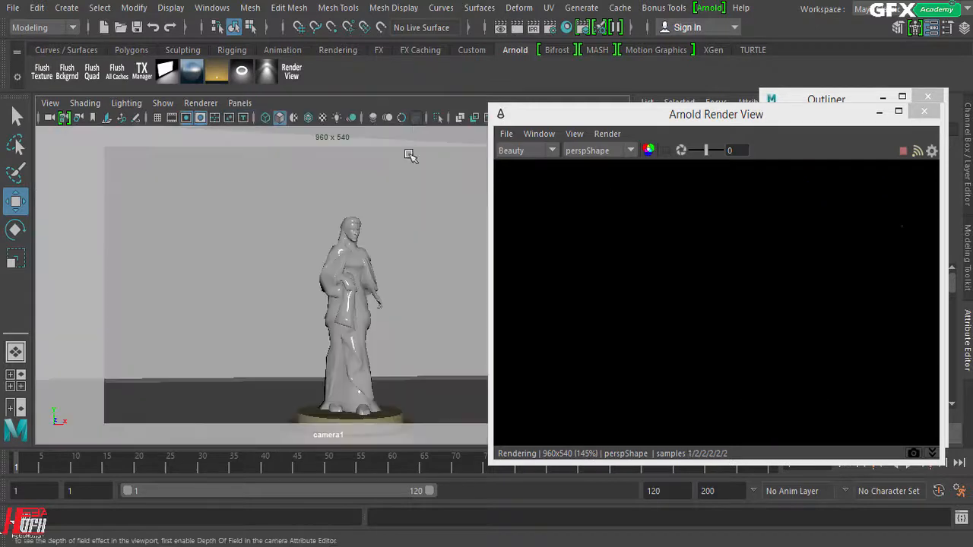
{"action": "left_click_drag", "start_coordinate": [568, 120], "coordinate": [223, 101]}
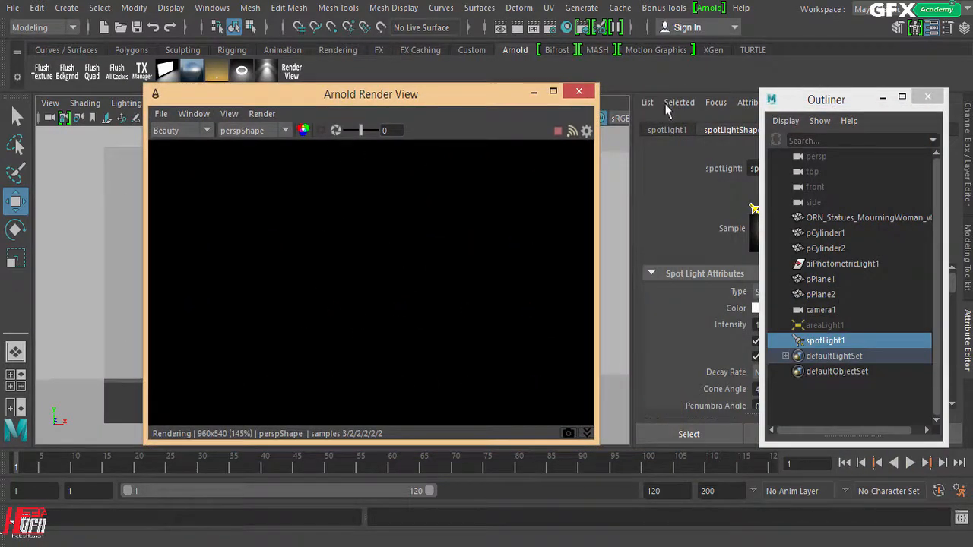
{"action": "left_click_drag", "start_coordinate": [824, 106], "coordinate": [106, 112]}
{"action": "left_click_drag", "start_coordinate": [462, 89], "coordinate": [479, 65]}
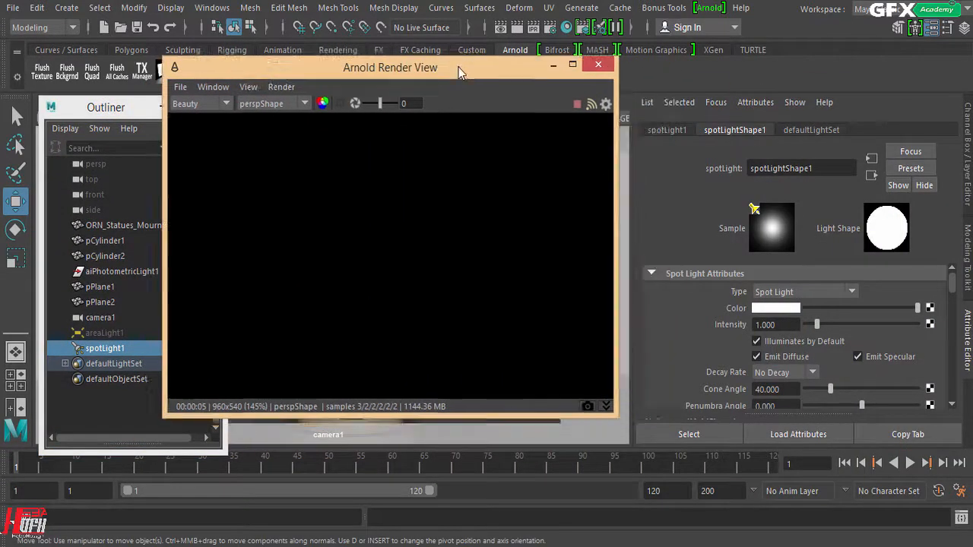
Set the spot light's Arnold exposure to 10
{"action": "left_click", "coordinate": [701, 343]}
{"action": "scroll", "coordinate": [702, 342], "scroll_direction": "down", "scroll_amount": 4}
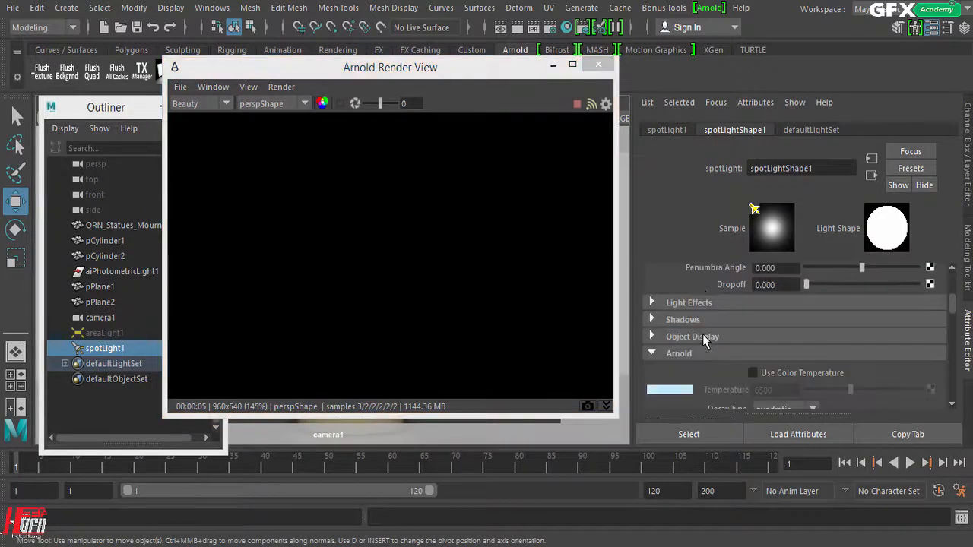
{"action": "scroll", "coordinate": [700, 357], "scroll_direction": "down", "scroll_amount": 2}
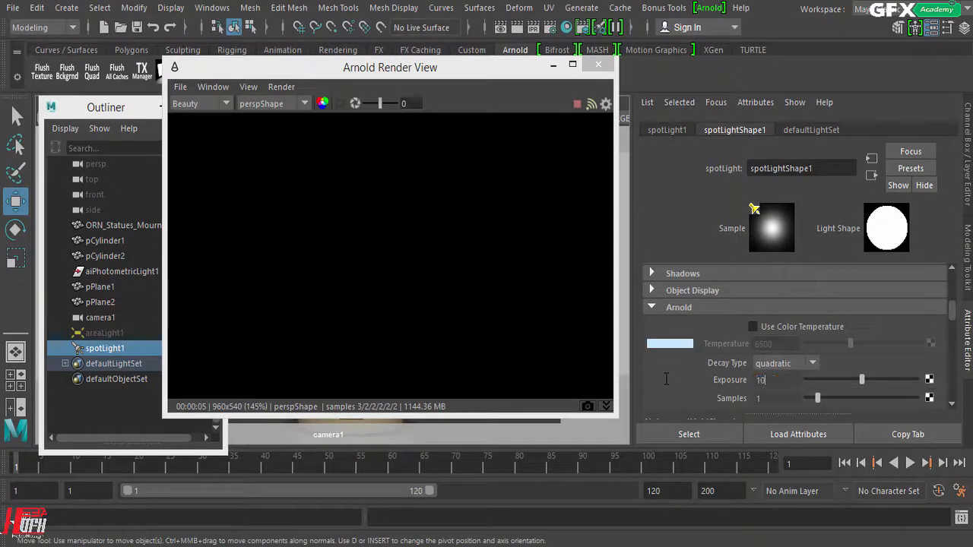
{"action": "key", "text": "Return"}
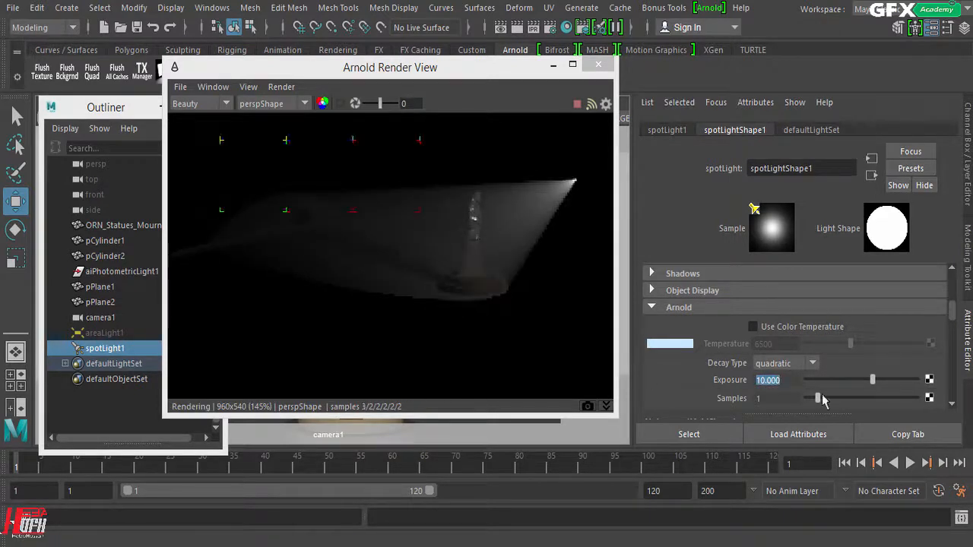
Move the render view clear of the statue in the viewport and minimize the Outliner
{"action": "left_click_drag", "start_coordinate": [500, 73], "coordinate": [628, 173]}
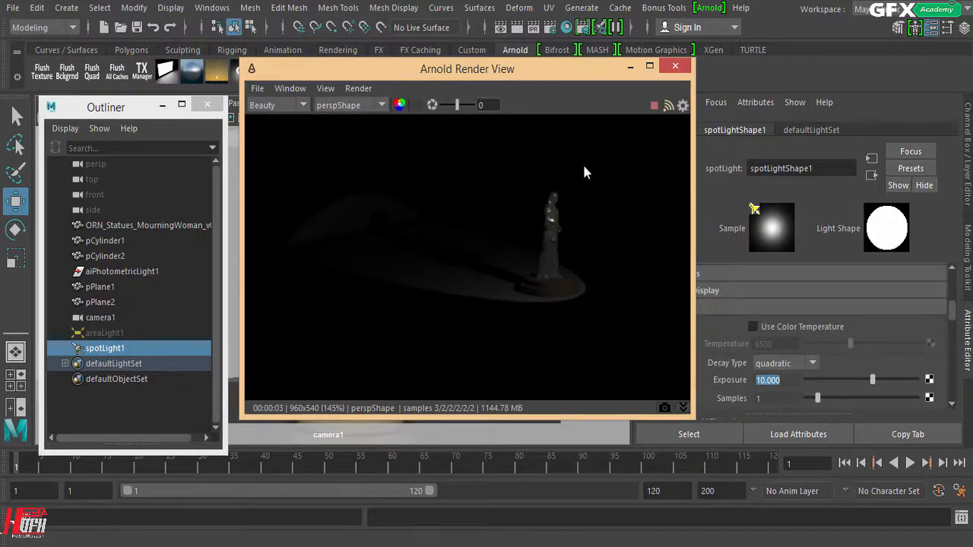
{"action": "left_click_drag", "start_coordinate": [580, 76], "coordinate": [799, 140]}
{"action": "left_click_drag", "start_coordinate": [853, 180], "coordinate": [800, 85]}
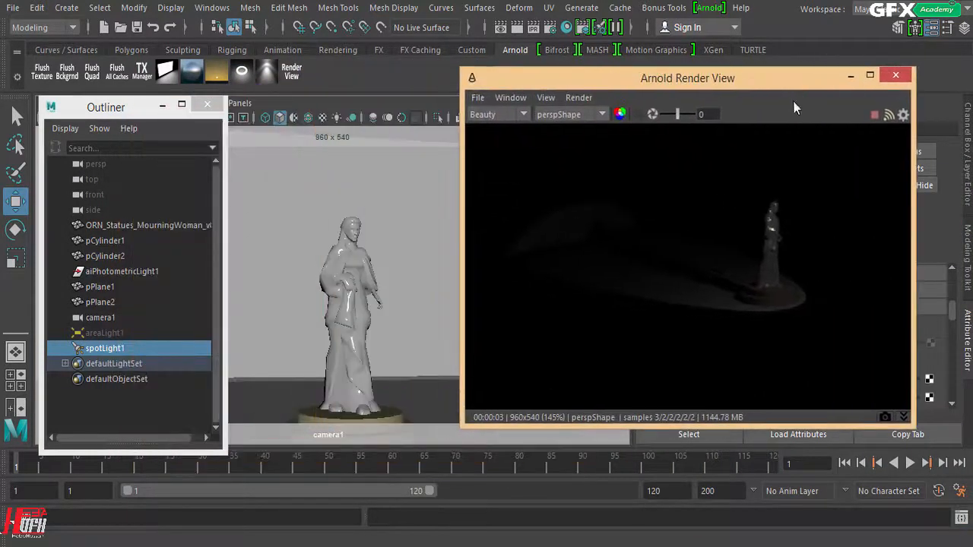
{"action": "left_click_drag", "start_coordinate": [96, 107], "coordinate": [339, 103]}
{"action": "left_click", "coordinate": [403, 103]}
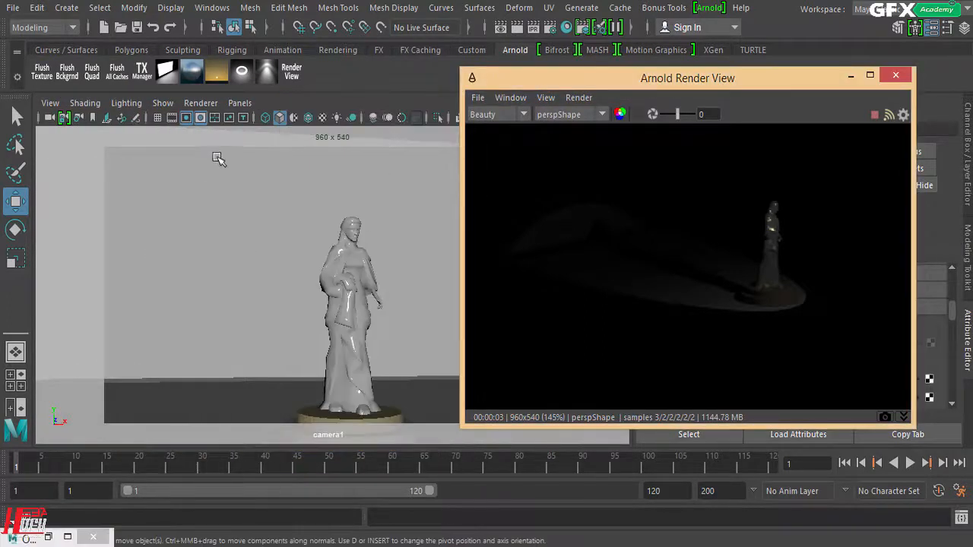
Switch the viewport to the persp camera and rotate the spot light so its cone points to the floor right of the statue
{"action": "left_click", "coordinate": [239, 103]}
{"action": "mouse_move", "coordinate": [244, 118]}
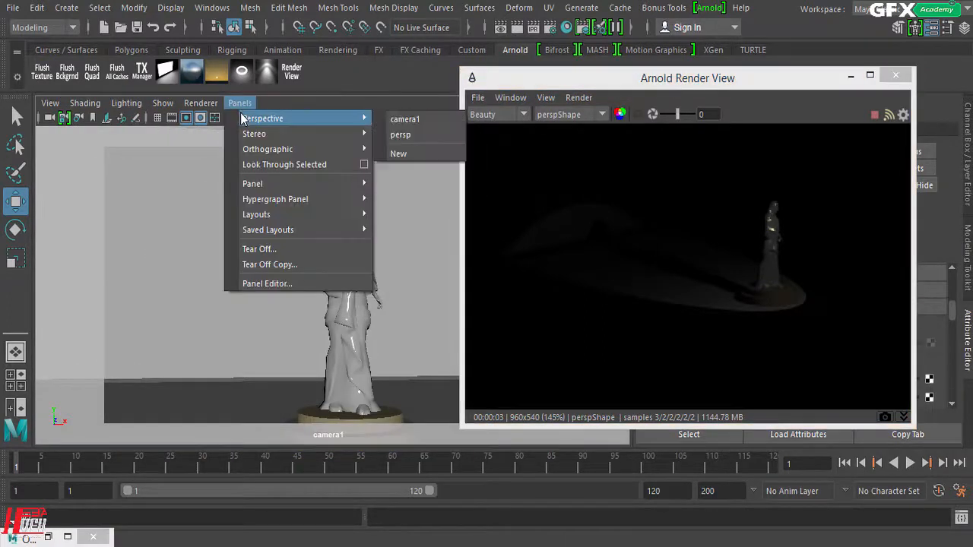
{"action": "left_click", "coordinate": [397, 134]}
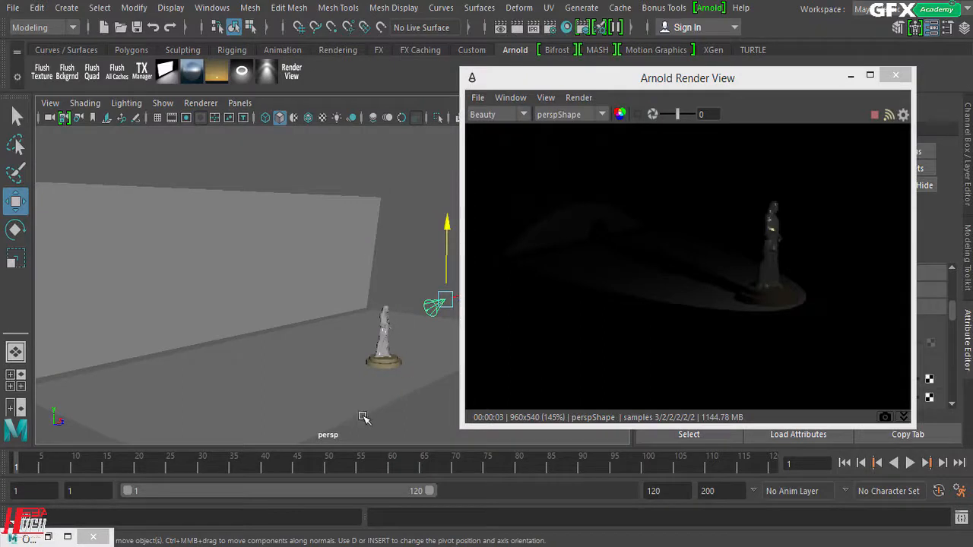
{"action": "left_click_drag", "start_coordinate": [364, 417], "coordinate": [286, 416], "text": "alt"}
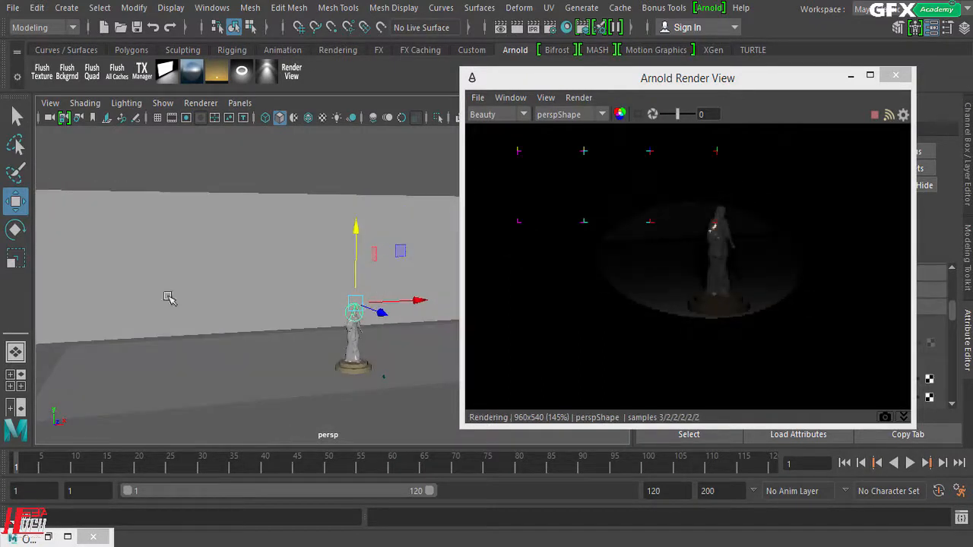
{"action": "left_click", "coordinate": [15, 229]}
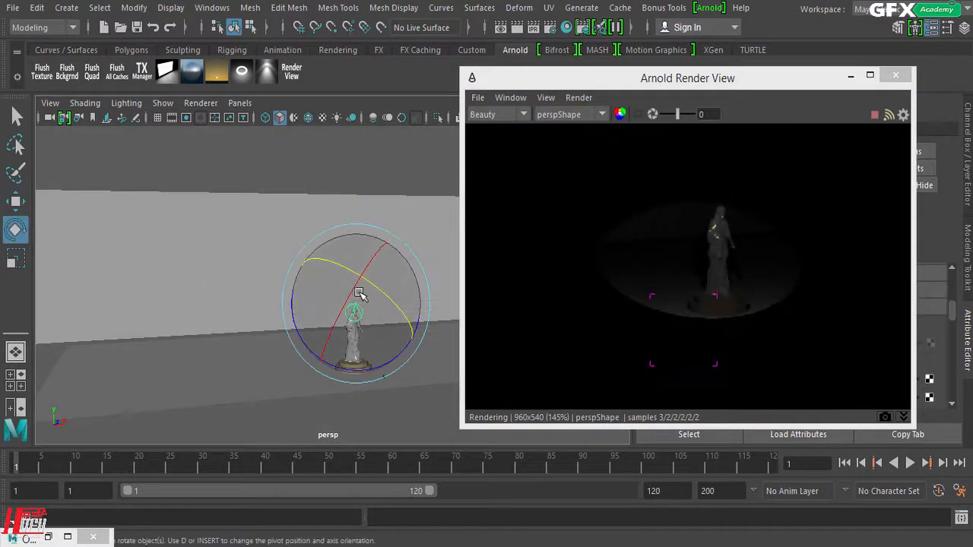
{"action": "left_click_drag", "start_coordinate": [380, 292], "coordinate": [360, 281]}
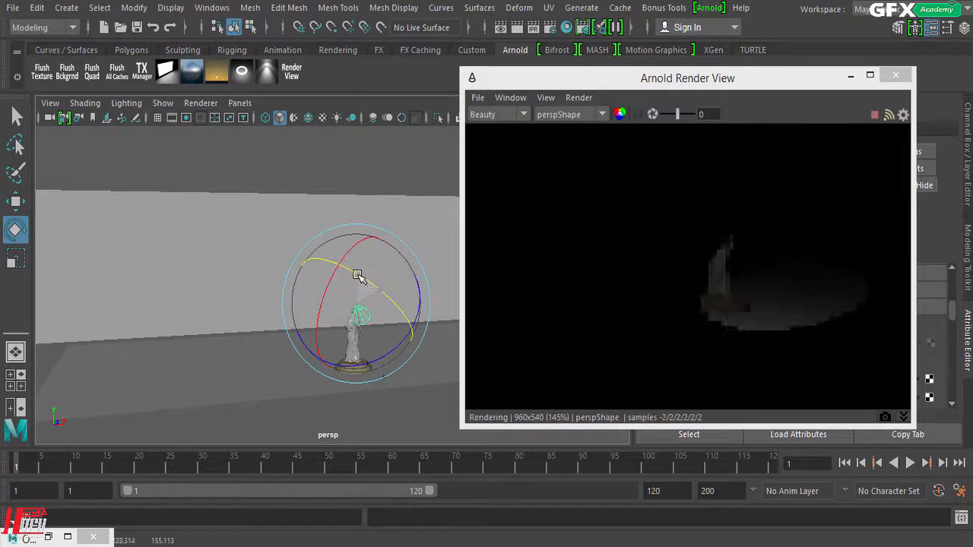
Move the spot light to the left of the statue along X and raise it to about 76 cm on Y
{"action": "left_click", "coordinate": [15, 202]}
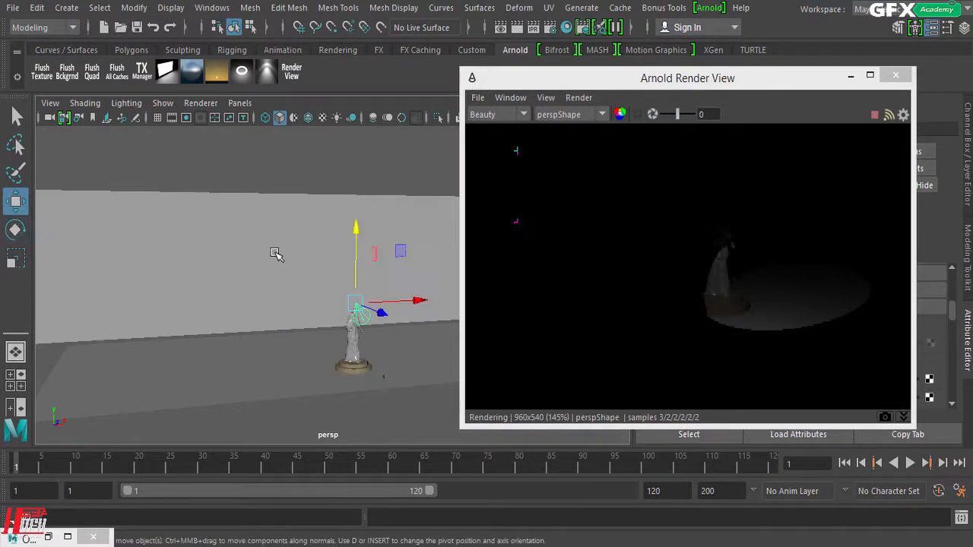
{"action": "left_click_drag", "start_coordinate": [350, 228], "coordinate": [342, 202]}
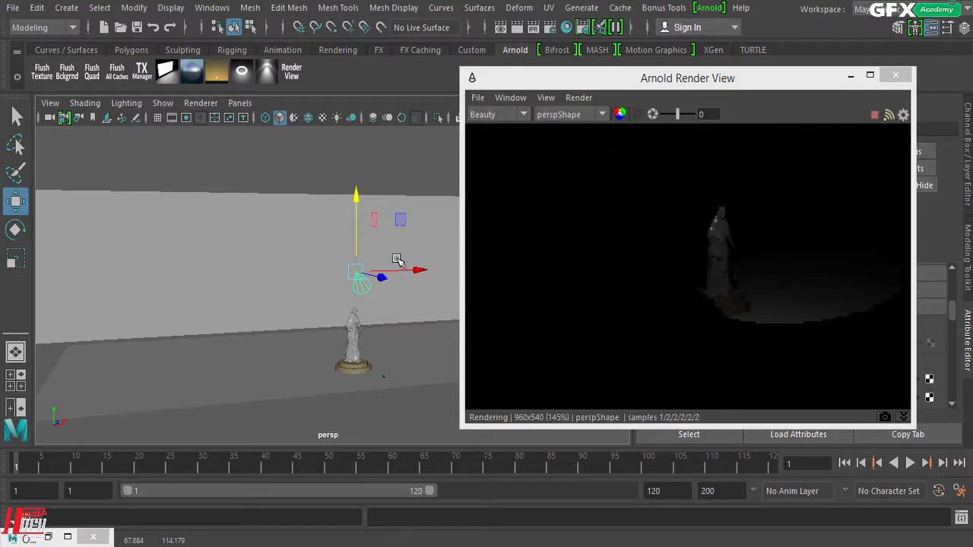
{"action": "left_click_drag", "start_coordinate": [420, 270], "coordinate": [352, 274]}
{"action": "mouse_move", "coordinate": [288, 199]}
{"action": "left_mouse_down"}
{"action": "mouse_move", "coordinate": [289, 174]}
{"action": "mouse_move", "coordinate": [295, 188]}
{"action": "left_mouse_up"}
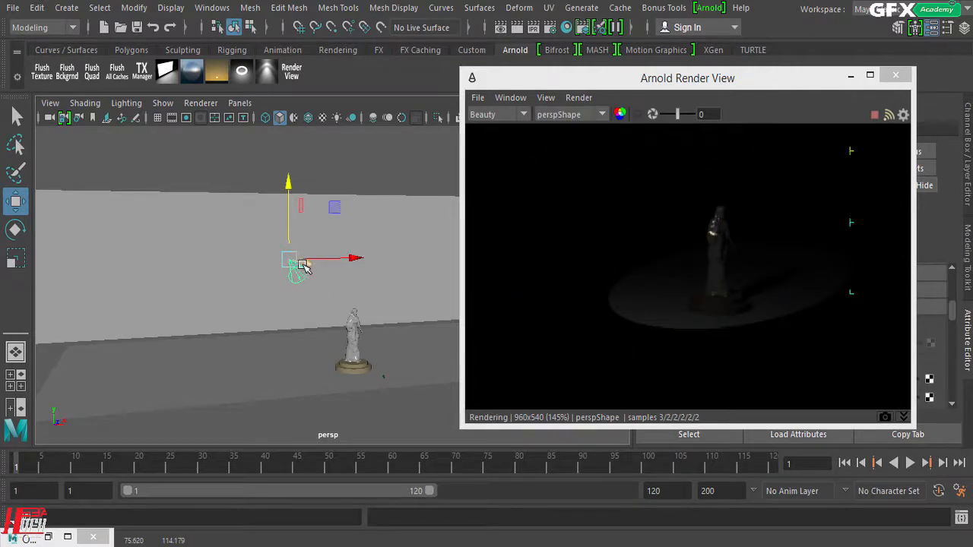
Rotate the spot light on two axes to shift its pool of light to the left around the statue
{"action": "mouse_move", "coordinate": [289, 352]}
{"action": "left_mouse_down", "text": "alt"}
{"action": "mouse_move", "coordinate": [304, 364]}
{"action": "mouse_move", "coordinate": [301, 351]}
{"action": "mouse_move", "coordinate": [282, 346]}
{"action": "left_mouse_up", "text": "alt"}
{"action": "left_click", "coordinate": [16, 230]}
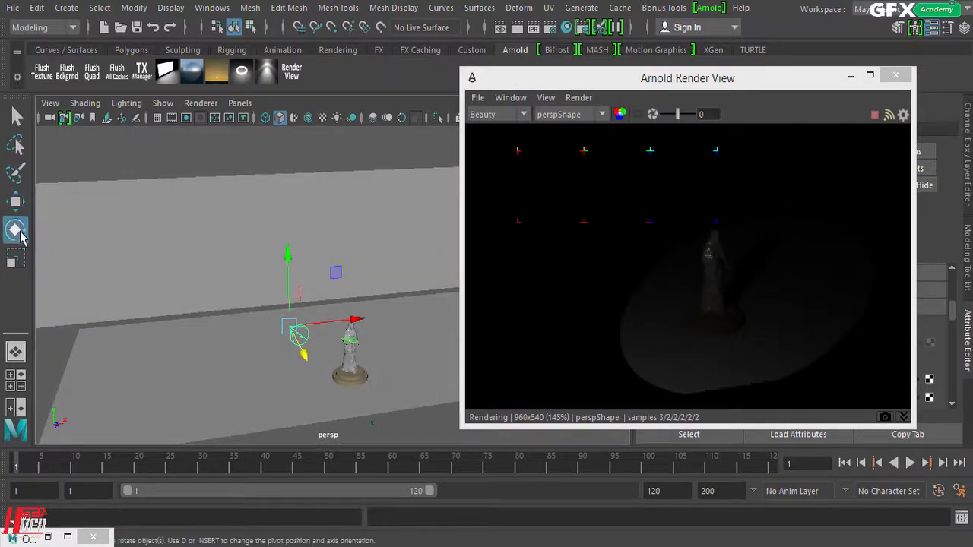
{"action": "left_click_drag", "start_coordinate": [254, 278], "coordinate": [293, 283]}
{"action": "left_click_drag", "start_coordinate": [320, 348], "coordinate": [283, 302]}
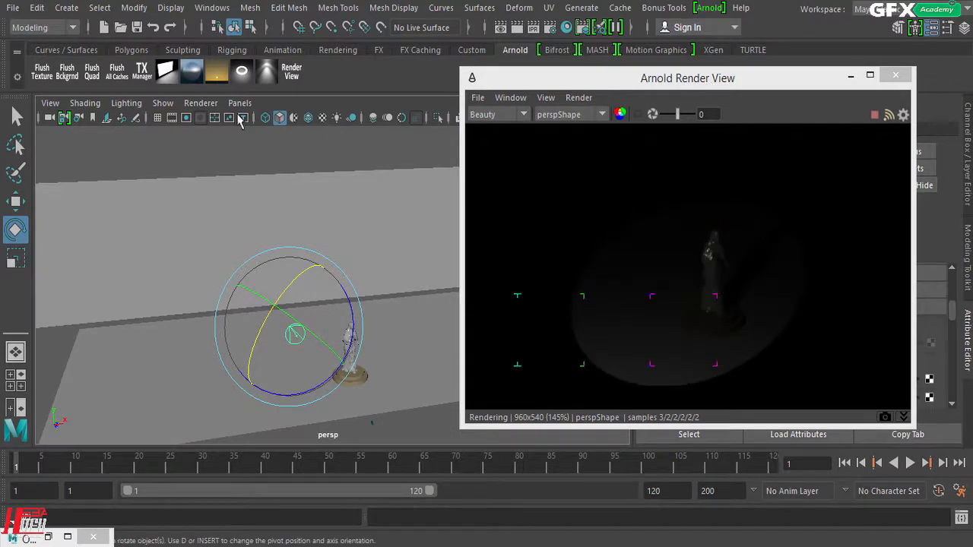
Return the viewport to the camera1 view of the statue
{"action": "left_click", "coordinate": [240, 103]}
{"action": "mouse_move", "coordinate": [250, 120]}
{"action": "left_click", "coordinate": [404, 122]}
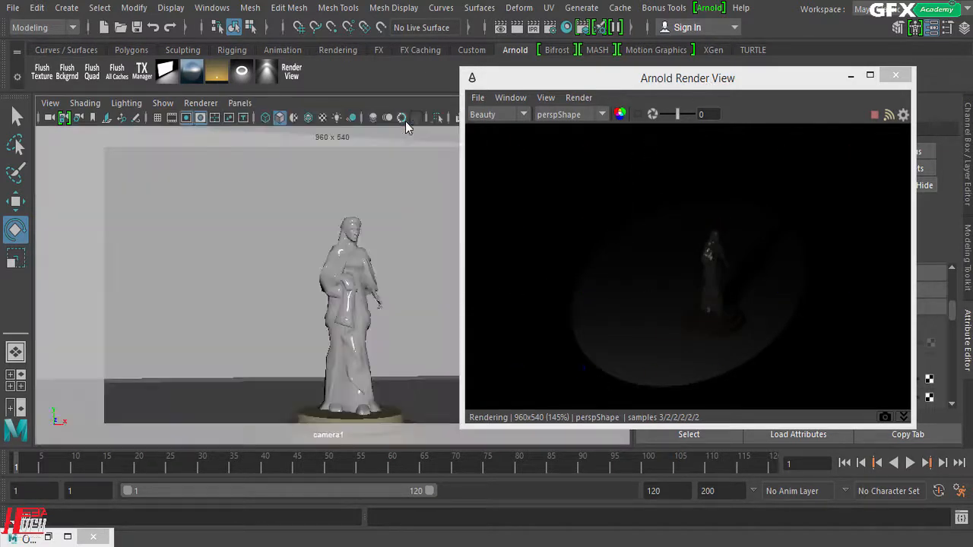
Uncover the spot light's attributes and set its Arnold exposure to 12
{"action": "left_click_drag", "start_coordinate": [625, 76], "coordinate": [236, 80]}
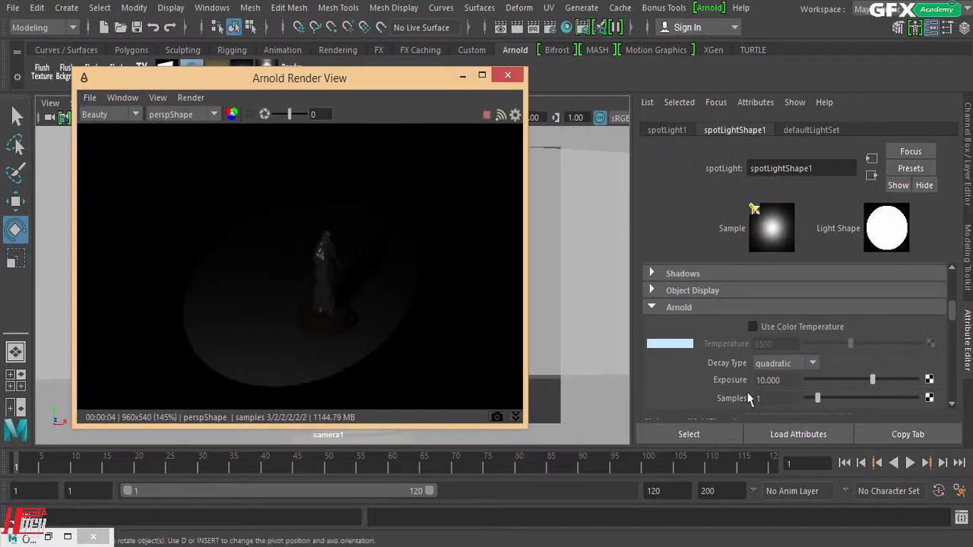
{"action": "left_click", "coordinate": [781, 380]}
{"action": "type", "text": "12"}
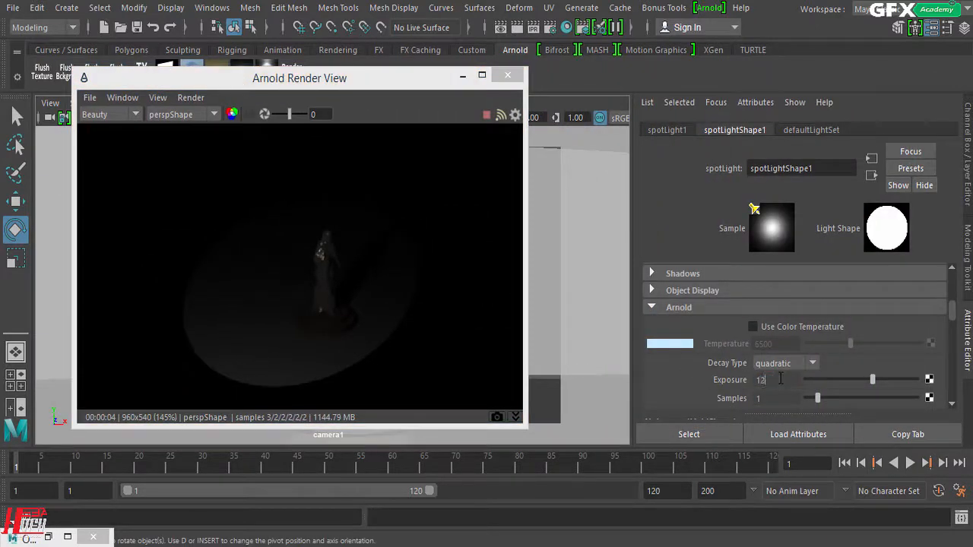
{"action": "key", "text": "Return"}
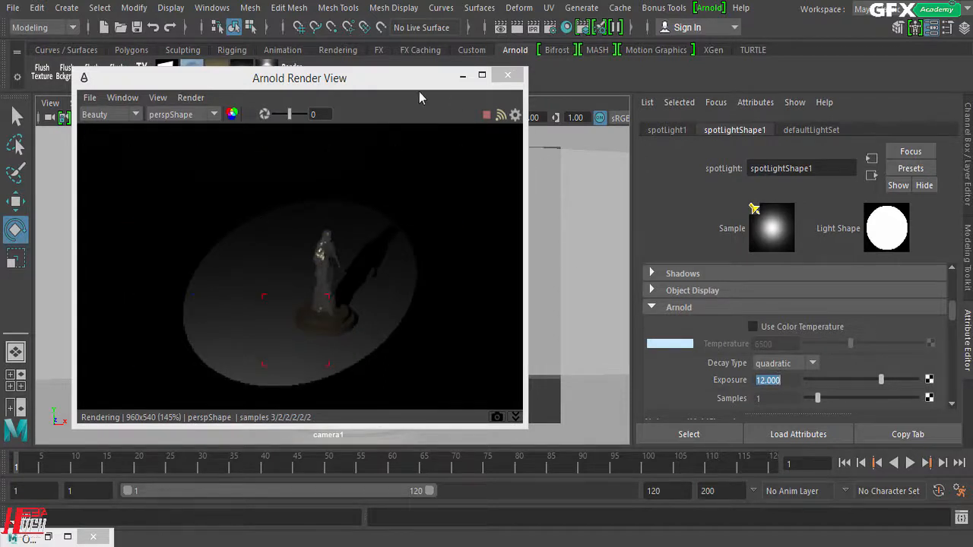
Move the render view off the statue, set its render camera to cameraShape1 and zoom out to the full frame
{"action": "left_click_drag", "start_coordinate": [424, 81], "coordinate": [785, 39]}
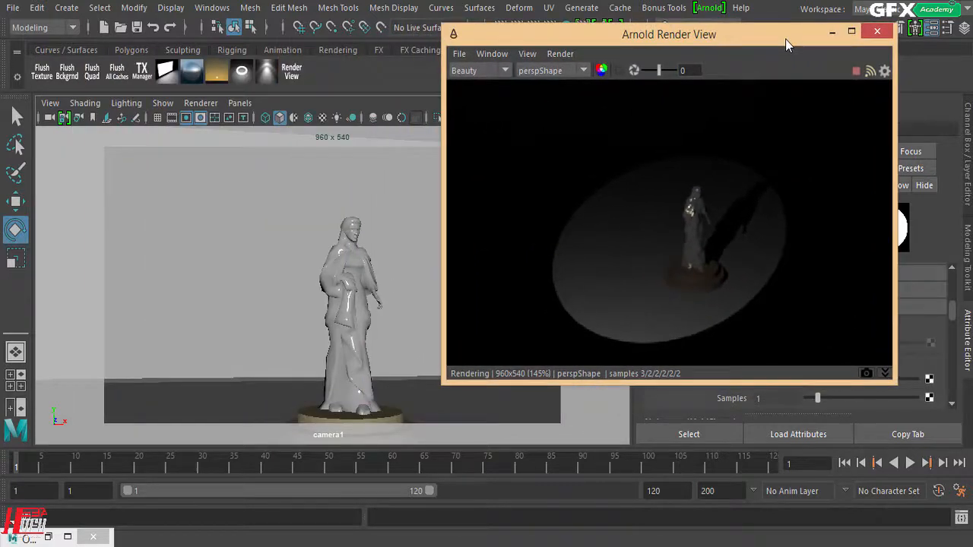
{"action": "left_click", "coordinate": [240, 103]}
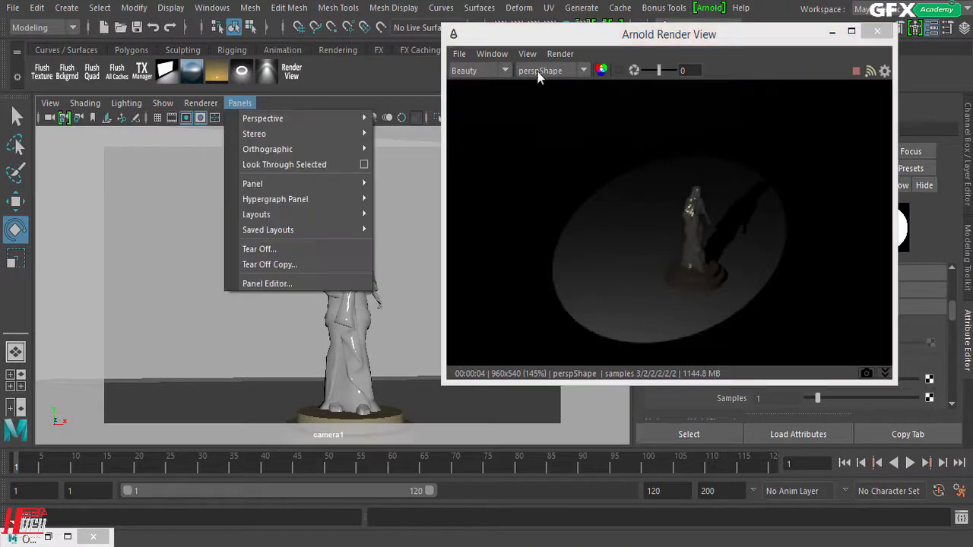
{"action": "left_click", "coordinate": [538, 71]}
{"action": "left_click", "coordinate": [561, 72]}
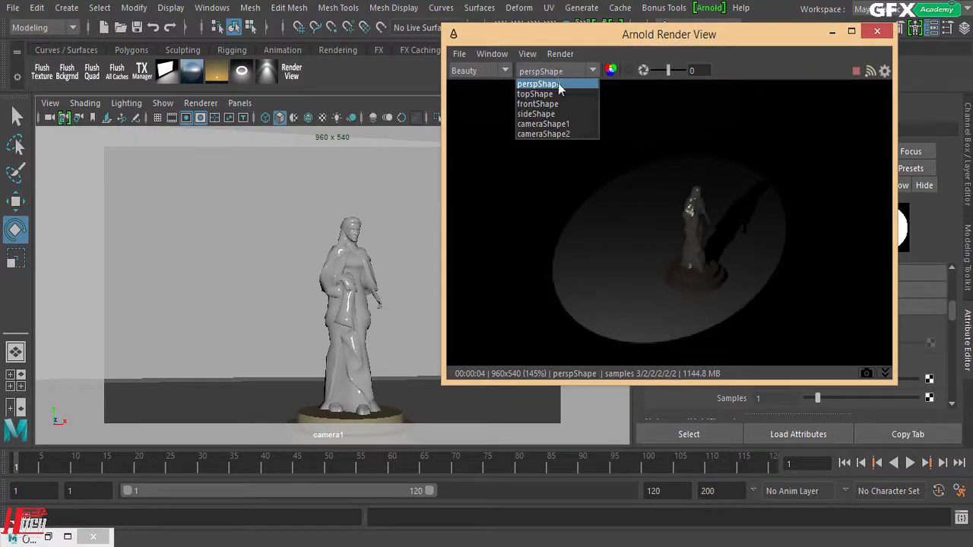
{"action": "left_click", "coordinate": [556, 123]}
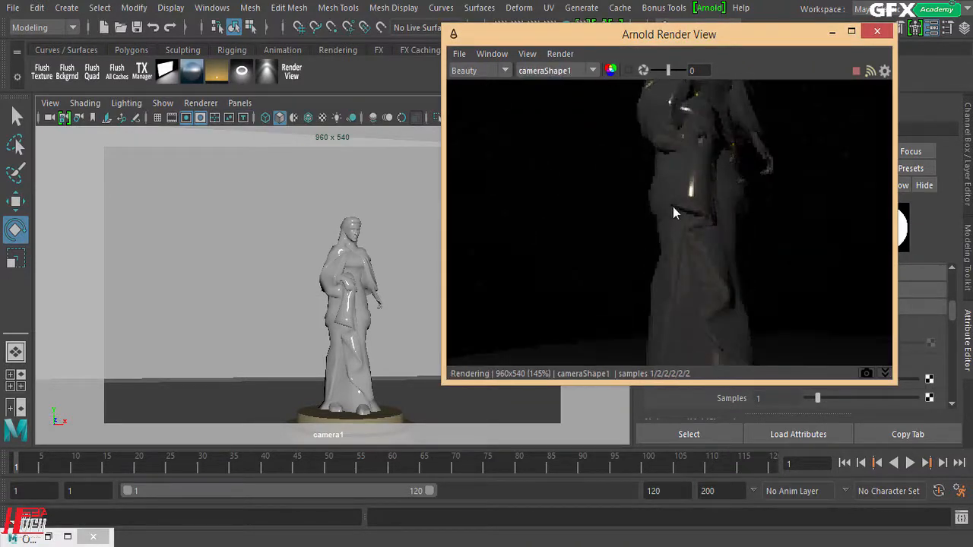
{"action": "scroll", "coordinate": [674, 208], "scroll_direction": "down", "scroll_amount": 5}
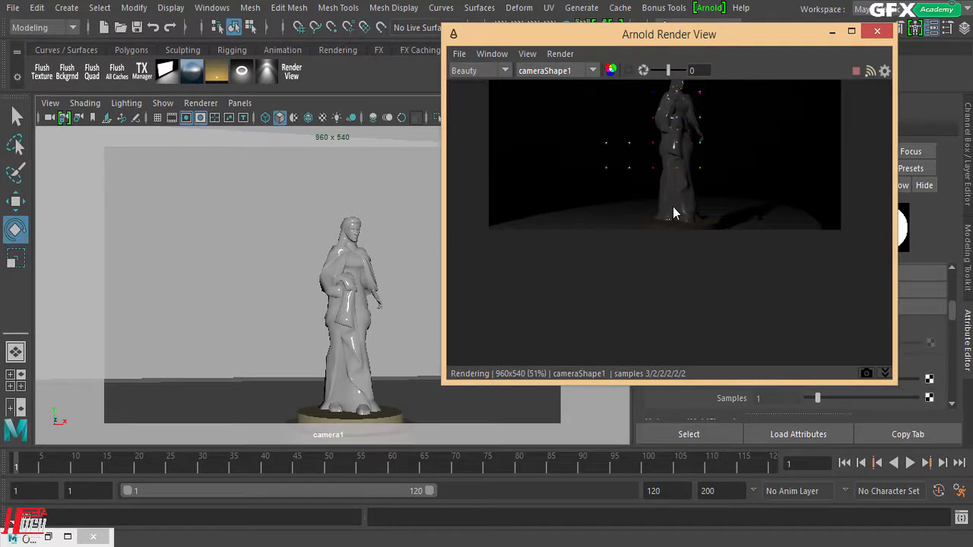
Zoom the render in to 72% on the statue and move the render view off the light's exposure setting
{"action": "scroll", "coordinate": [673, 206], "scroll_direction": "up", "scroll_amount": 2}
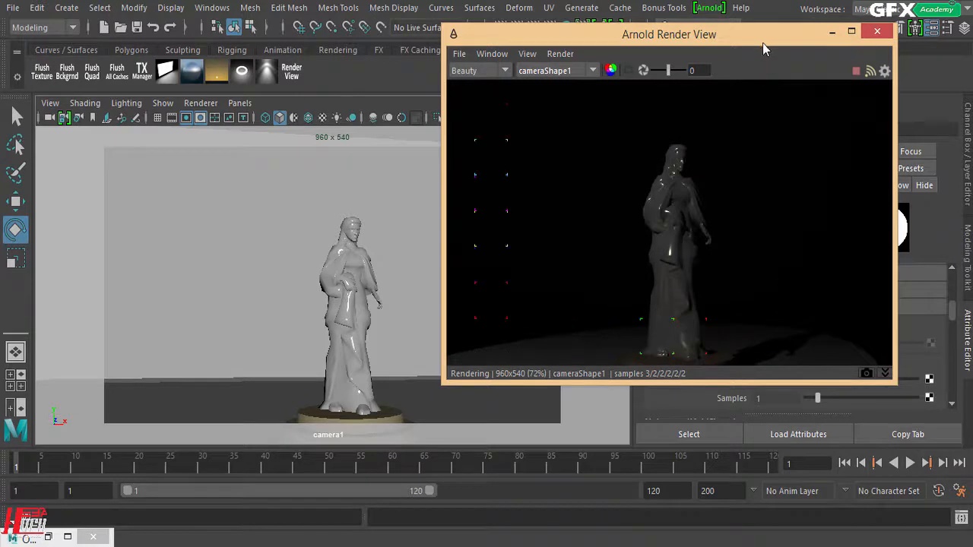
{"action": "left_click_drag", "start_coordinate": [763, 41], "coordinate": [668, 21]}
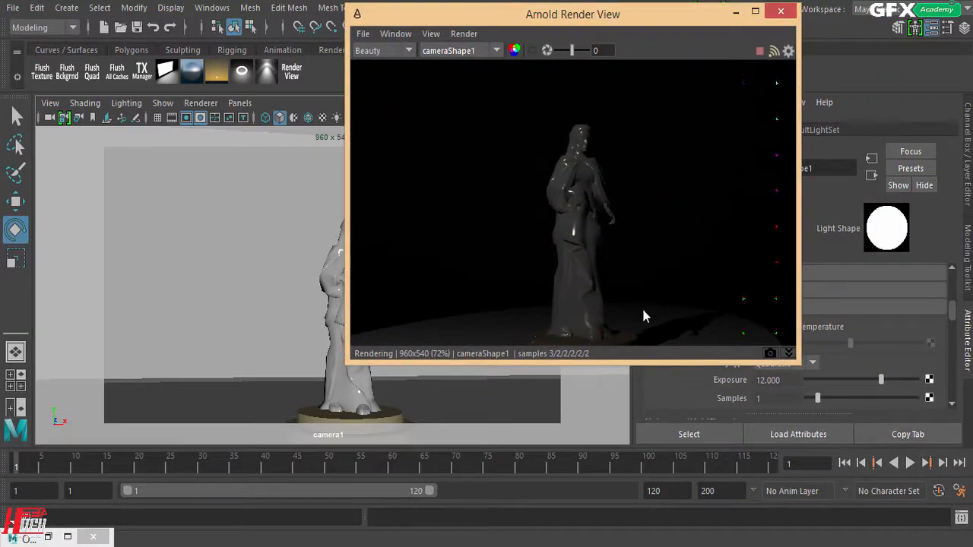
{"action": "left_click_drag", "start_coordinate": [644, 23], "coordinate": [702, 21]}
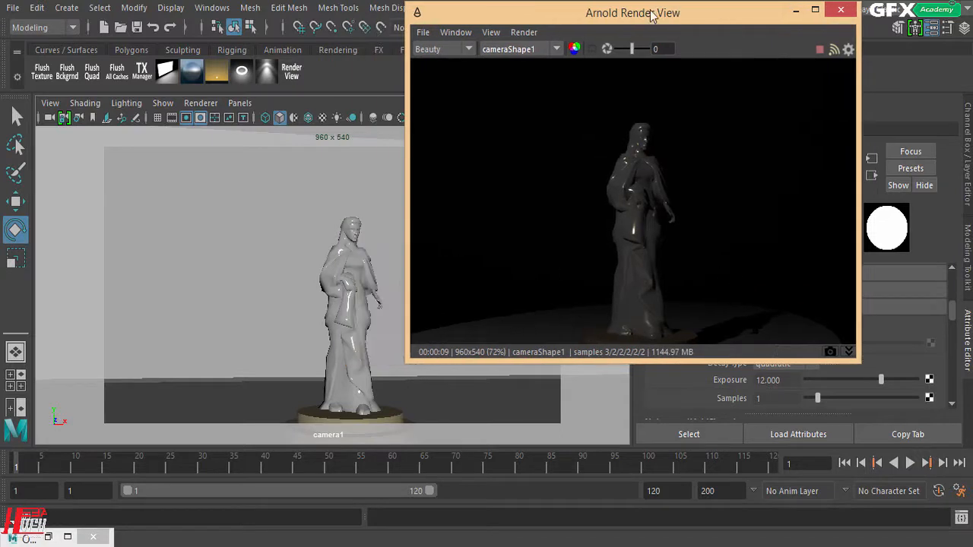
Switch the render camera to cameraShape2 and move the render view further off the viewport
{"action": "left_click", "coordinate": [522, 50]}
{"action": "left_click", "coordinate": [517, 108]}
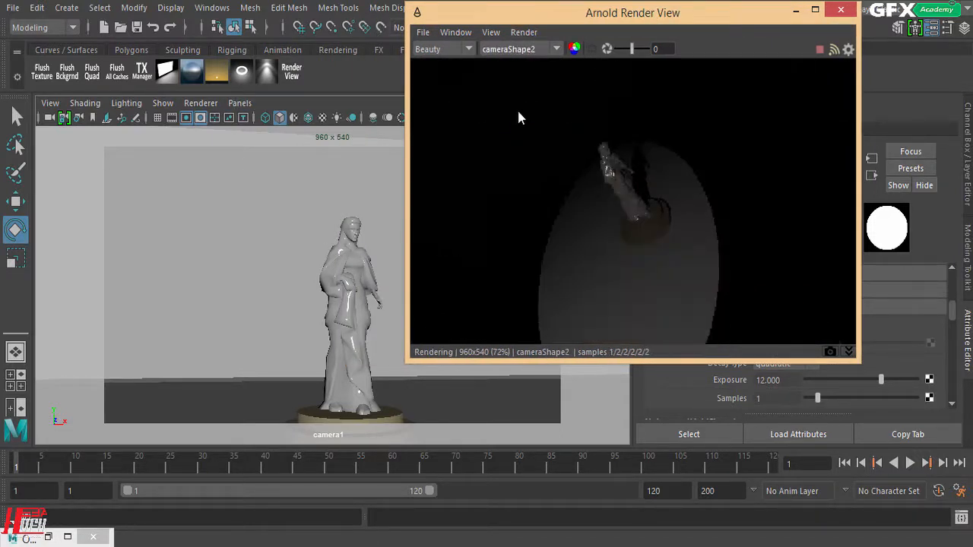
{"action": "left_click_drag", "start_coordinate": [612, 12], "coordinate": [695, 23]}
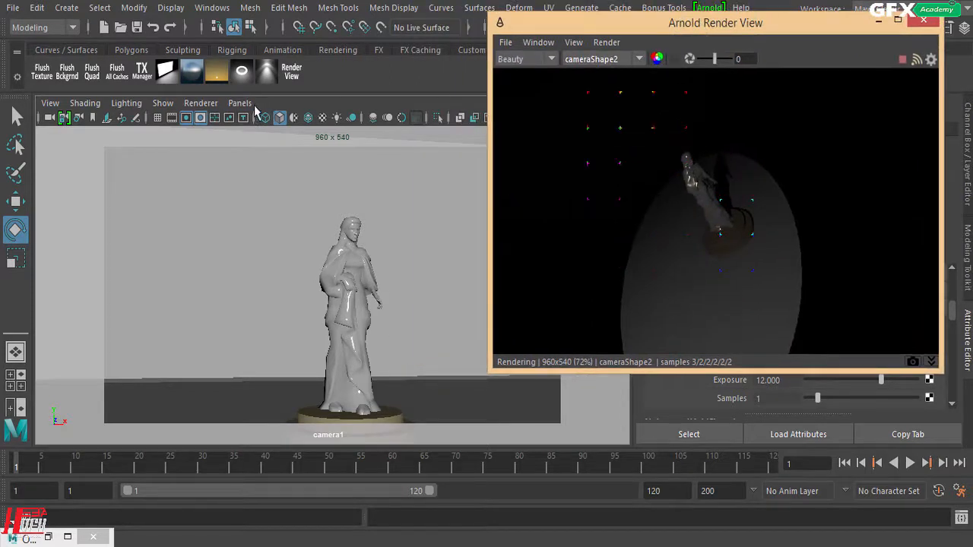
Switch the viewport to the persp camera and rotate the spot light slightly around the statue
{"action": "left_click", "coordinate": [239, 103]}
{"action": "mouse_move", "coordinate": [320, 118]}
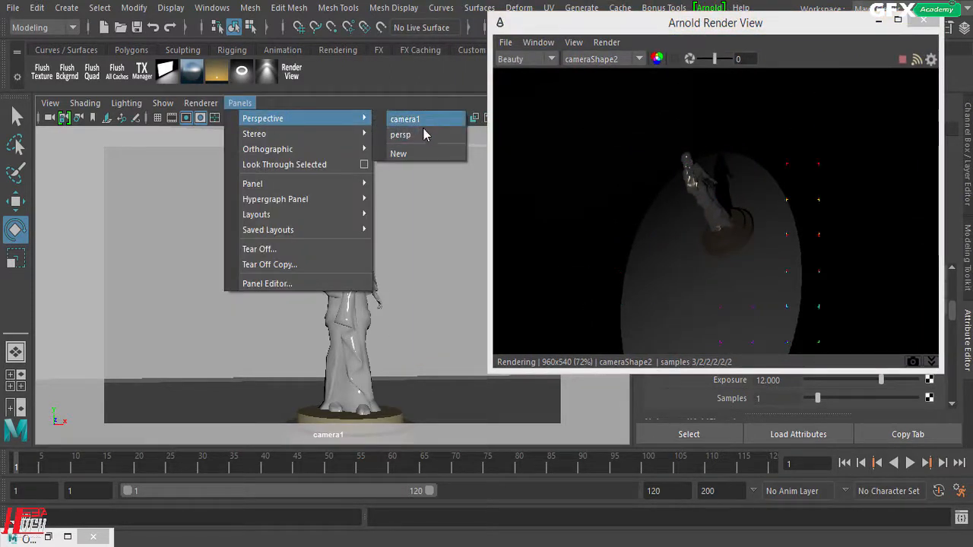
{"action": "left_click", "coordinate": [422, 135]}
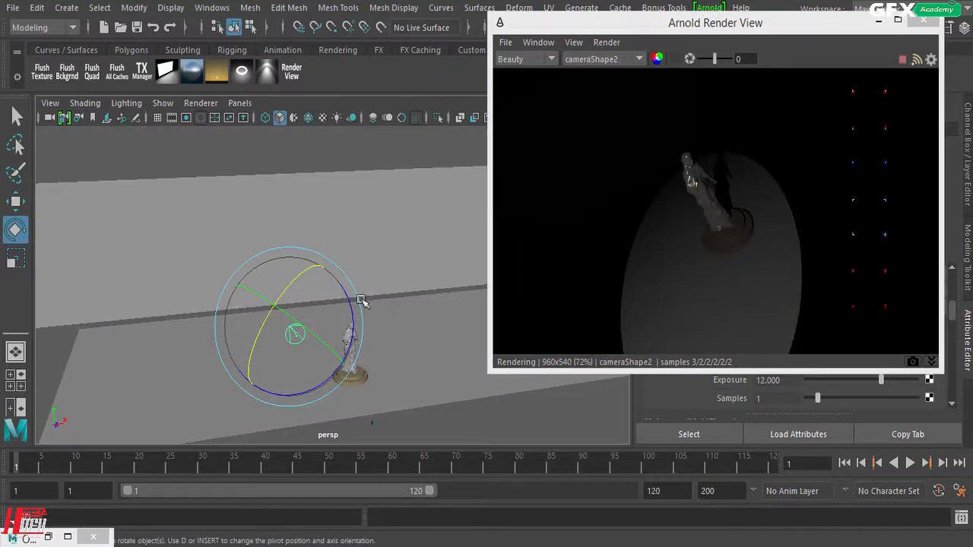
{"action": "left_click_drag", "start_coordinate": [264, 378], "coordinate": [251, 286], "text": "alt"}
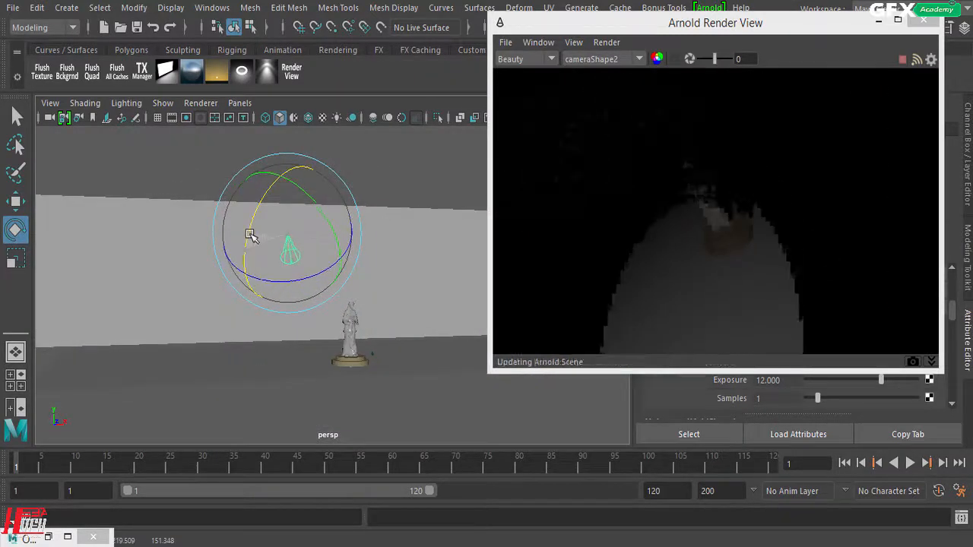
{"action": "left_click_drag", "start_coordinate": [250, 243], "coordinate": [250, 249]}
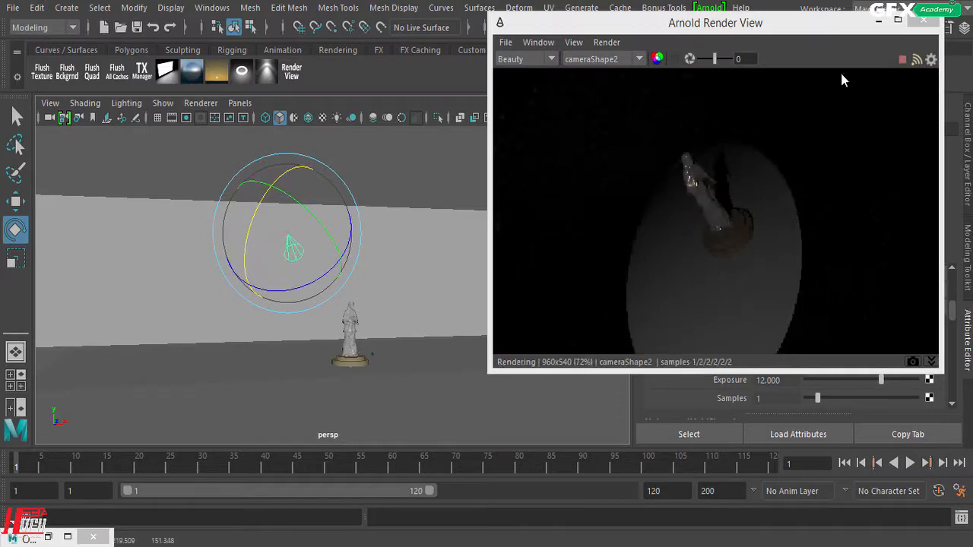
Render through perspShape with the statue framed closer, and move the render view off the light's attributes
{"action": "left_click", "coordinate": [603, 61]}
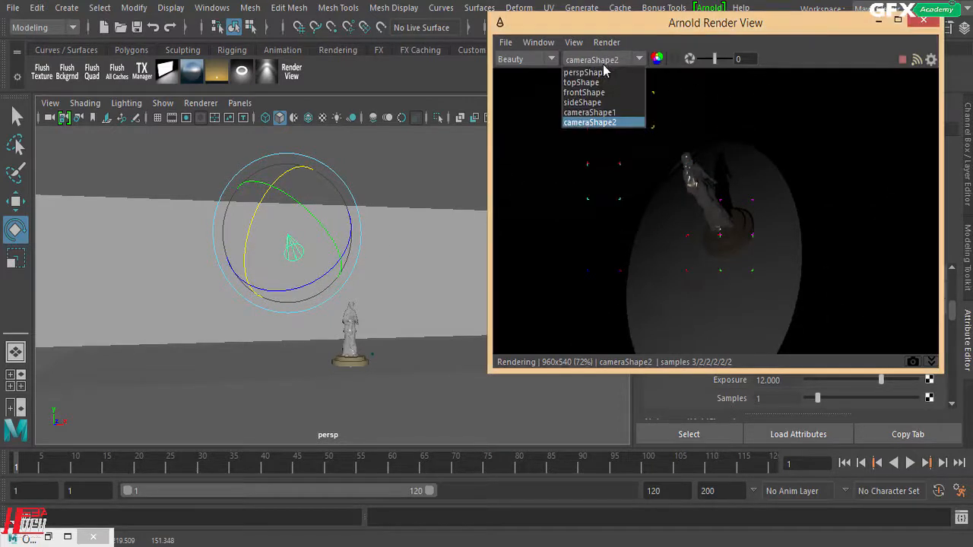
{"action": "left_click", "coordinate": [603, 74]}
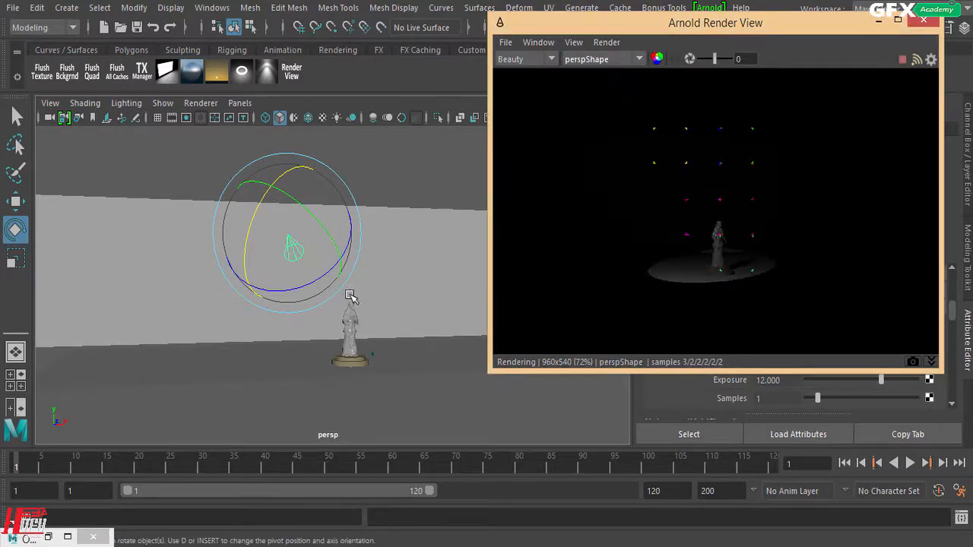
{"action": "right_click_drag", "start_coordinate": [304, 341], "coordinate": [446, 326], "text": "alt"}
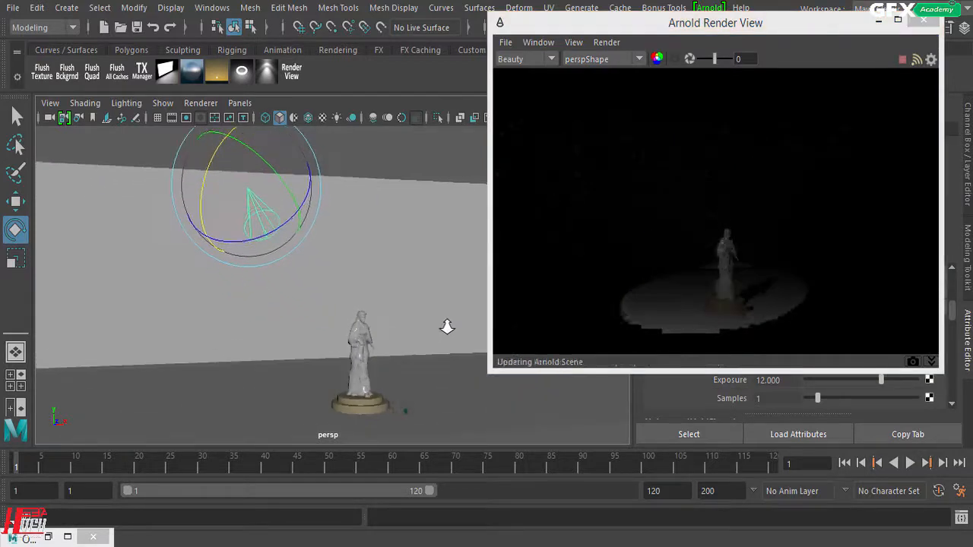
{"action": "left_click_drag", "start_coordinate": [734, 34], "coordinate": [435, 66]}
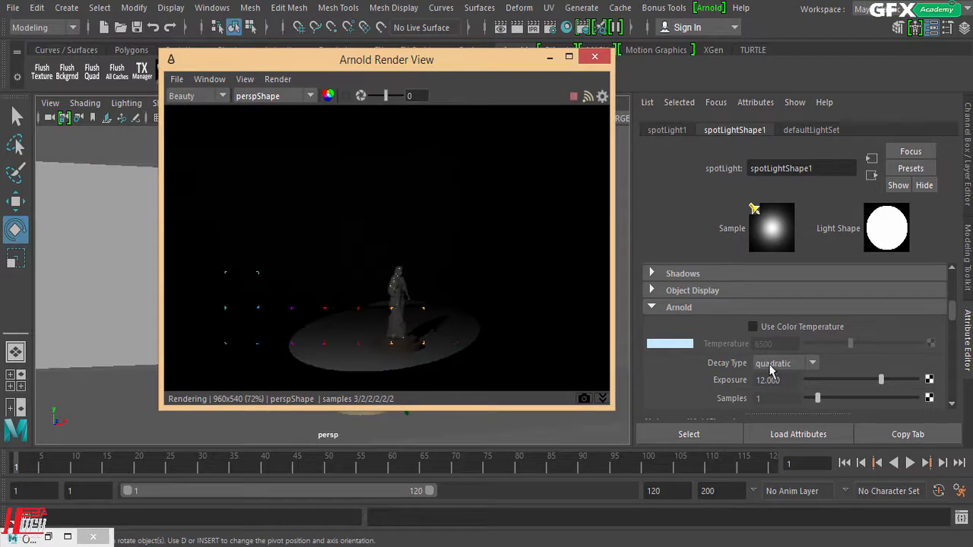
Widen the spot light's cone angle to 52.6
{"action": "left_click_drag", "start_coordinate": [954, 317], "coordinate": [957, 286]}
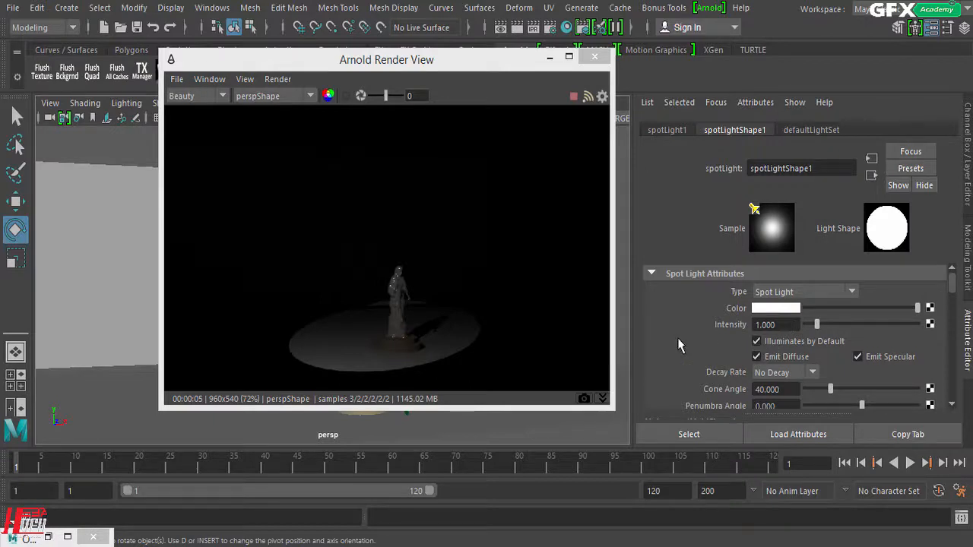
{"action": "scroll", "coordinate": [677, 338], "scroll_direction": "down", "scroll_amount": 2}
{"action": "scroll", "coordinate": [956, 302], "scroll_direction": "down", "scroll_amount": 1}
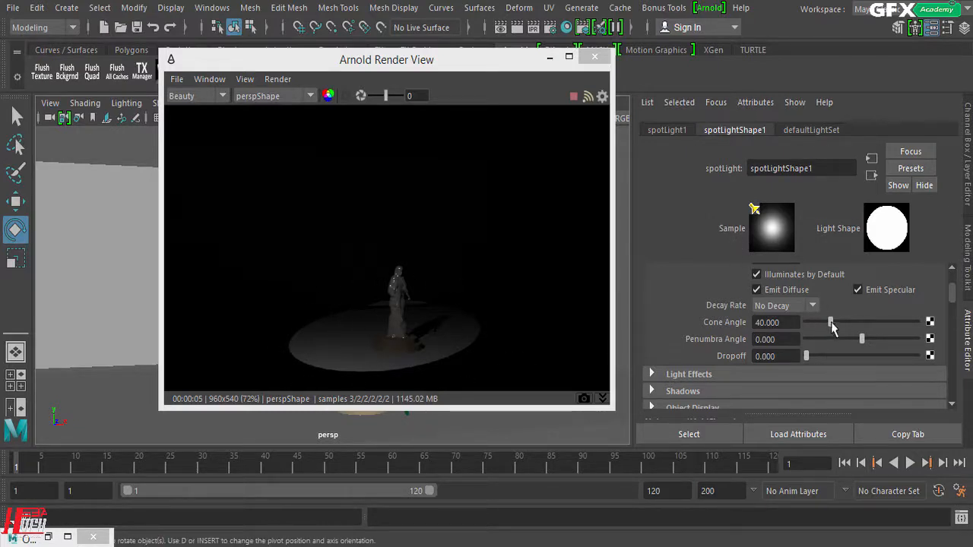
{"action": "mouse_move", "coordinate": [832, 327]}
{"action": "left_mouse_down"}
{"action": "mouse_move", "coordinate": [846, 334]}
{"action": "mouse_move", "coordinate": [838, 329]}
{"action": "left_mouse_up"}
Set the spot light's Arnold exposure to 14, and raise it further to 15
{"action": "scroll", "coordinate": [784, 337], "scroll_direction": "down", "scroll_amount": 1}
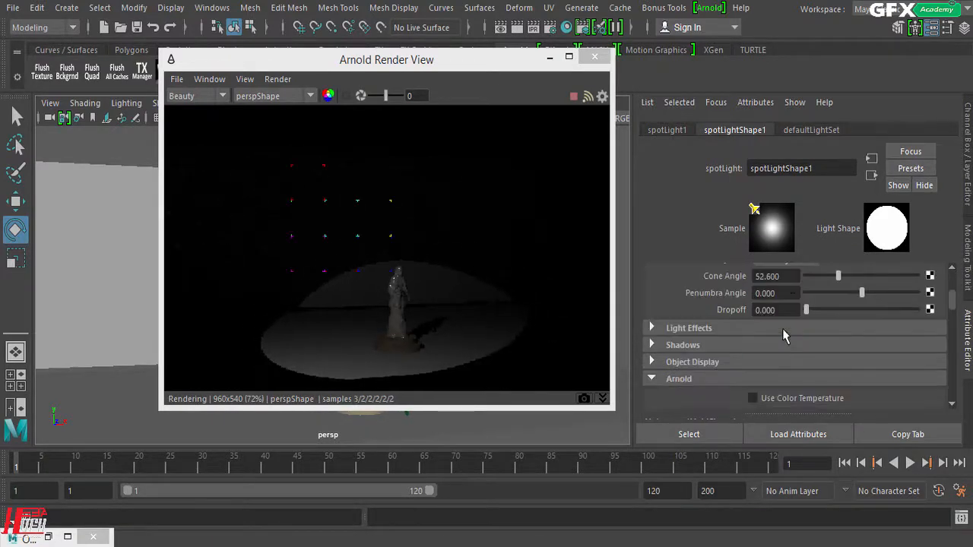
{"action": "scroll", "coordinate": [785, 337], "scroll_direction": "down", "scroll_amount": 2}
{"action": "left_click", "coordinate": [789, 357]}
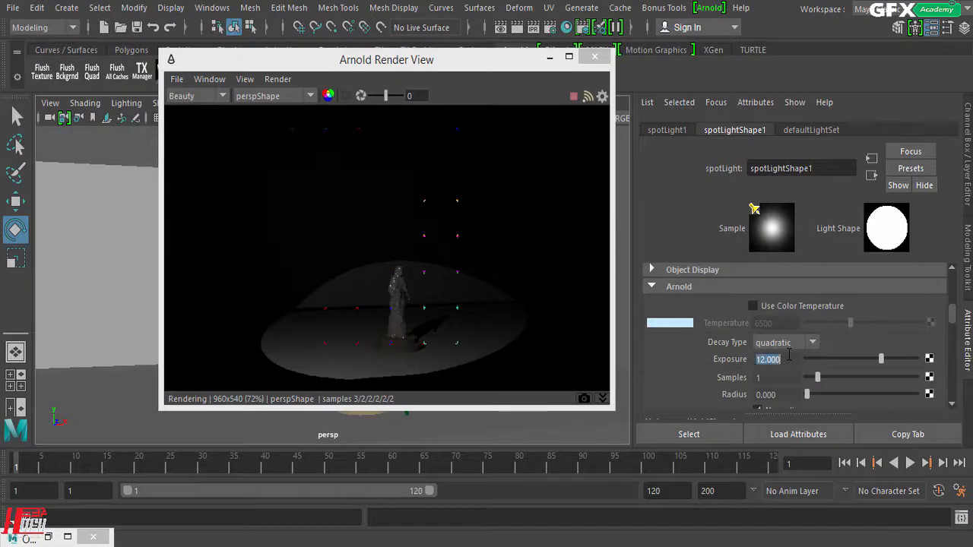
{"action": "type", "text": "14"}
{"action": "key", "text": "Return"}
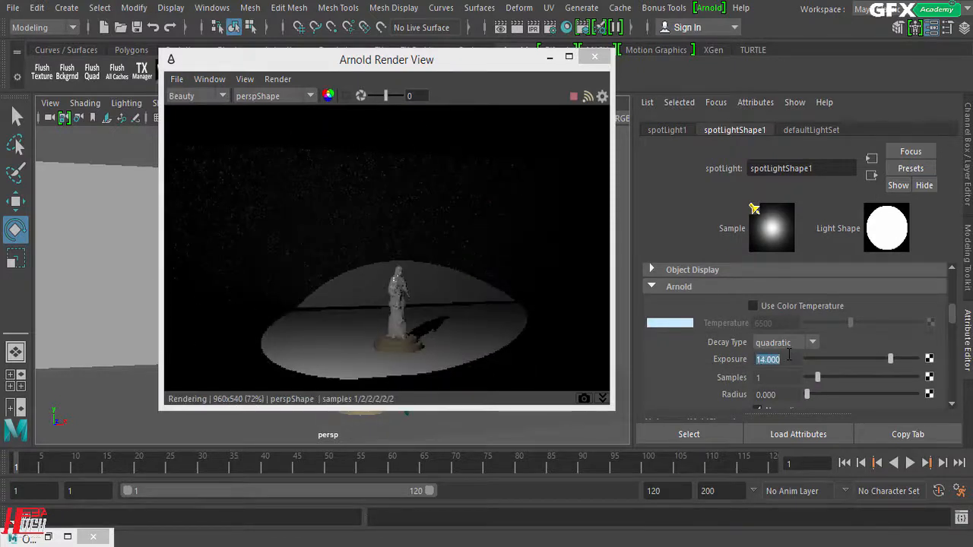
{"action": "type", "text": "15"}
{"action": "key", "text": "Return"}
Narrow the spot light's cone angle to about 49.094 and move the render view off the light in the viewport
{"action": "scroll", "coordinate": [779, 312], "scroll_direction": "up", "scroll_amount": 5}
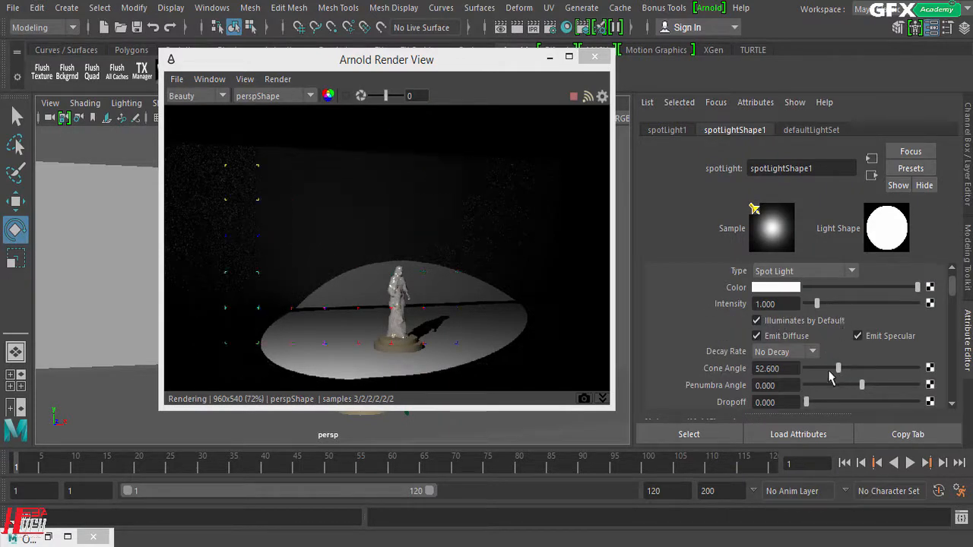
{"action": "left_click_drag", "start_coordinate": [841, 371], "coordinate": [838, 382]}
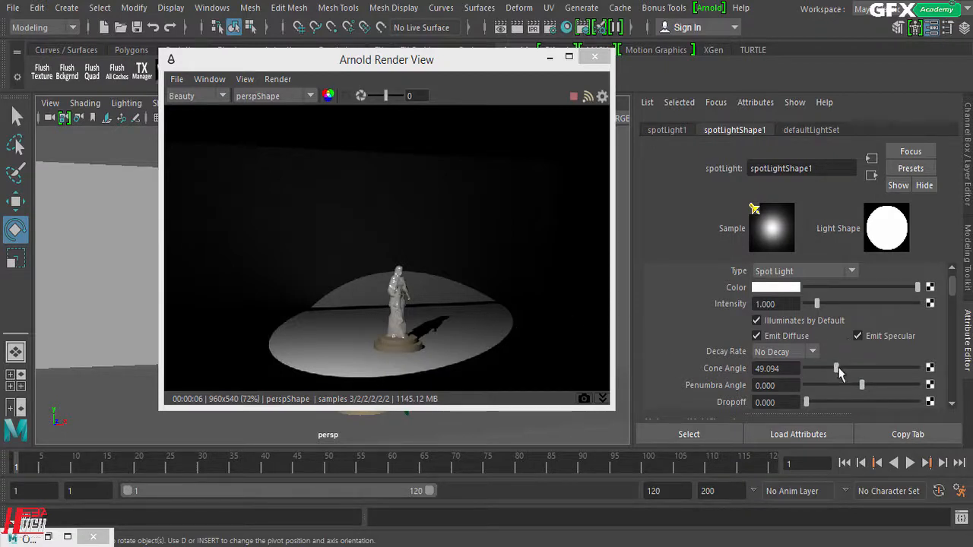
{"action": "left_click_drag", "start_coordinate": [228, 59], "coordinate": [449, 54]}
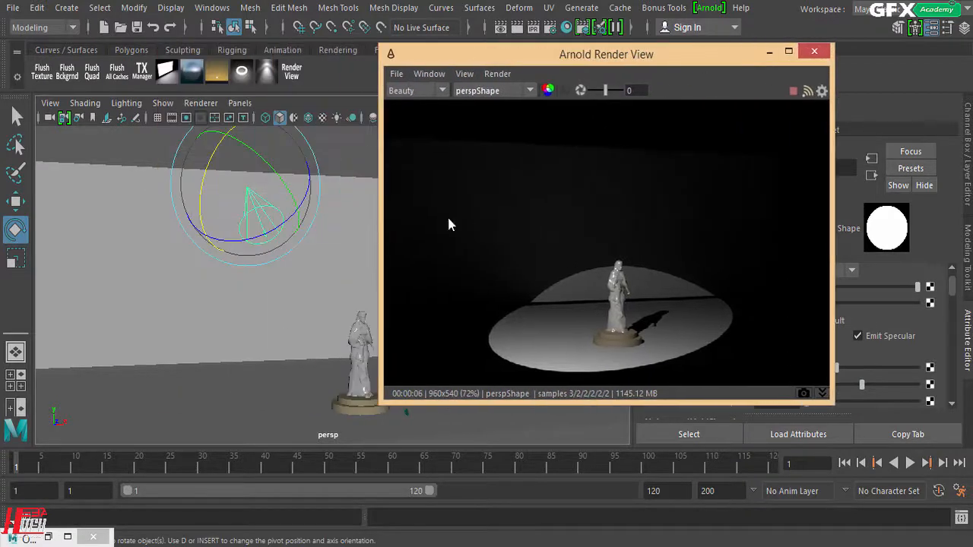
Rotate the spot light to pull its pool off the back wall onto the floor, and uncover the light's attributes
{"action": "mouse_move", "coordinate": [333, 411]}
{"action": "left_mouse_down", "text": "alt"}
{"action": "mouse_move", "coordinate": [296, 407]}
{"action": "mouse_move", "coordinate": [334, 397]}
{"action": "left_mouse_up", "text": "alt"}
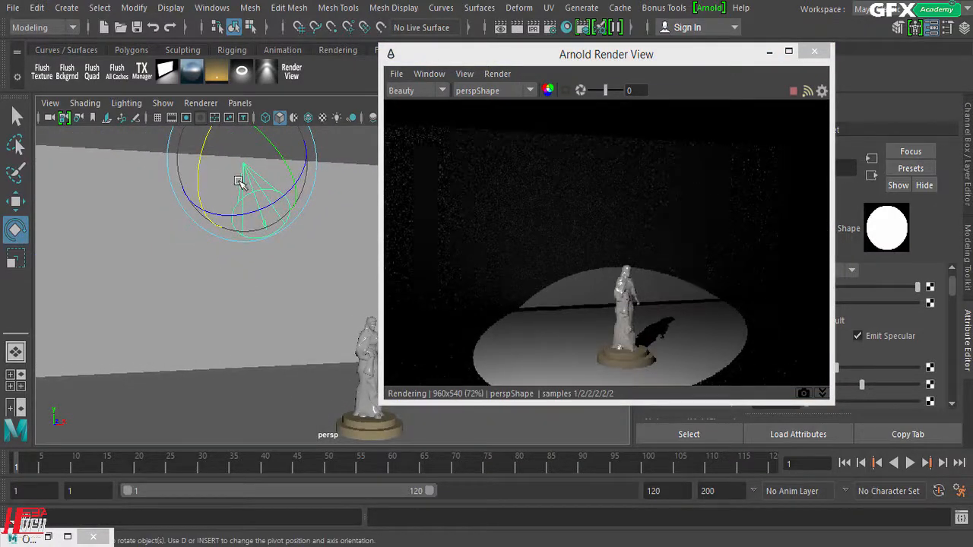
{"action": "mouse_move", "coordinate": [197, 194]}
{"action": "left_mouse_down"}
{"action": "mouse_move", "coordinate": [200, 170]}
{"action": "mouse_move", "coordinate": [189, 183]}
{"action": "left_mouse_up"}
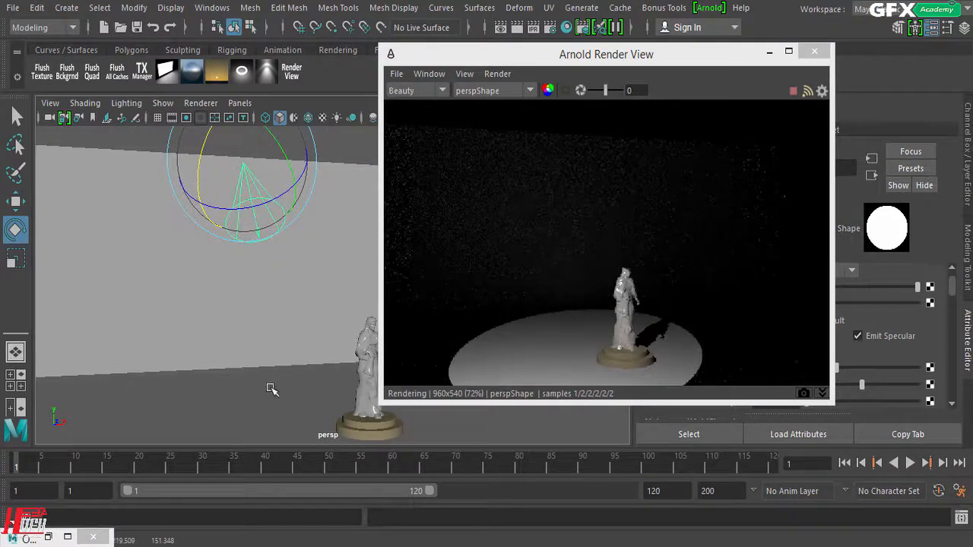
{"action": "middle_click_drag", "start_coordinate": [349, 361], "coordinate": [304, 316], "text": "alt"}
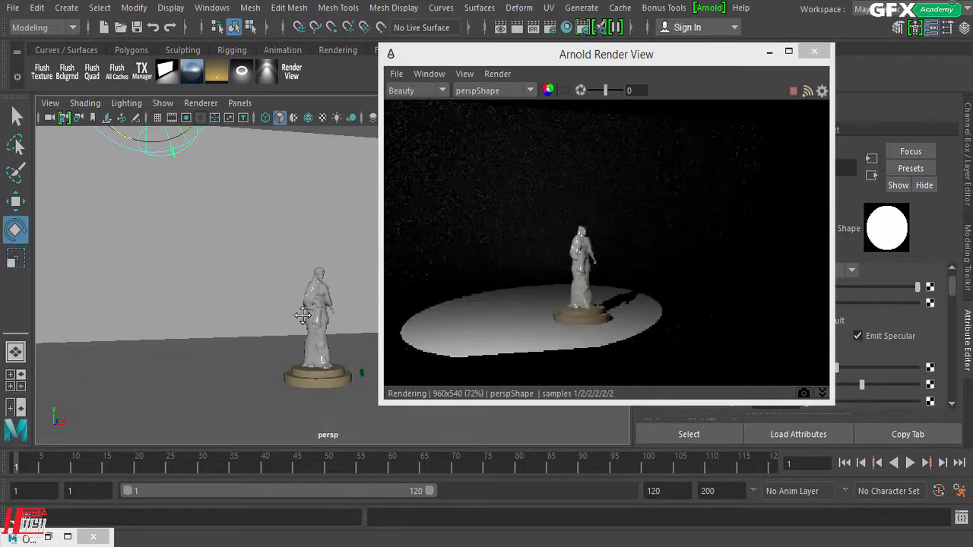
{"action": "right_click_drag", "start_coordinate": [240, 355], "coordinate": [264, 356], "text": "alt"}
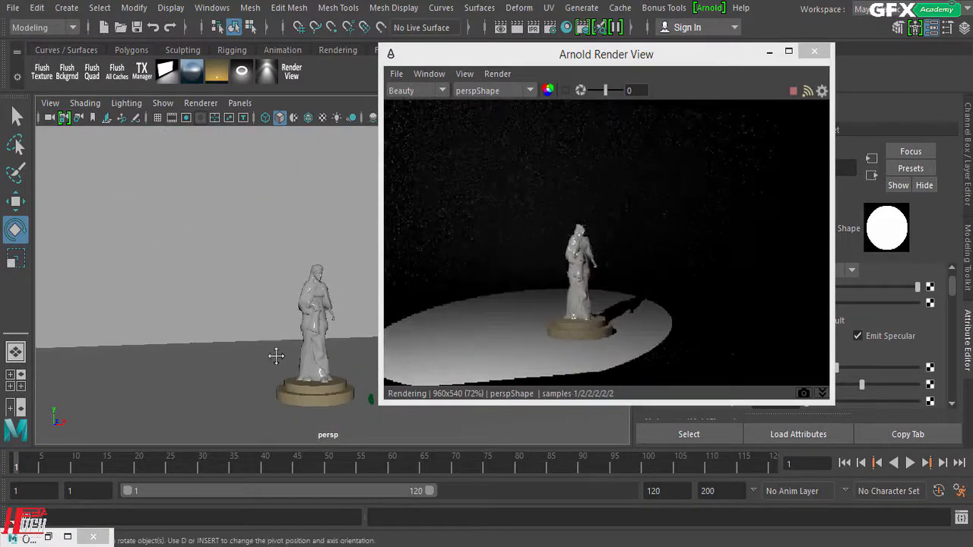
{"action": "middle_click_drag", "start_coordinate": [278, 352], "coordinate": [314, 354], "text": "alt"}
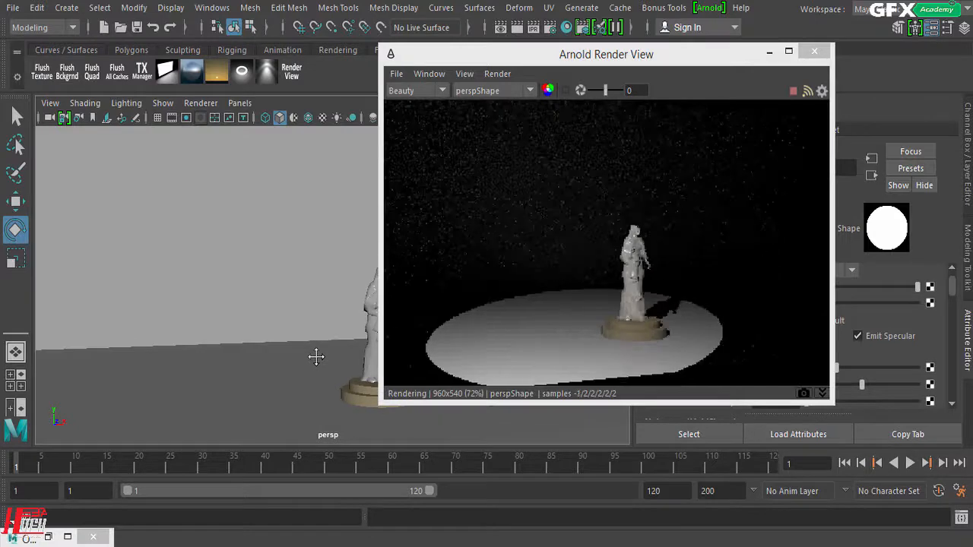
{"action": "left_click_drag", "start_coordinate": [688, 57], "coordinate": [406, 58]}
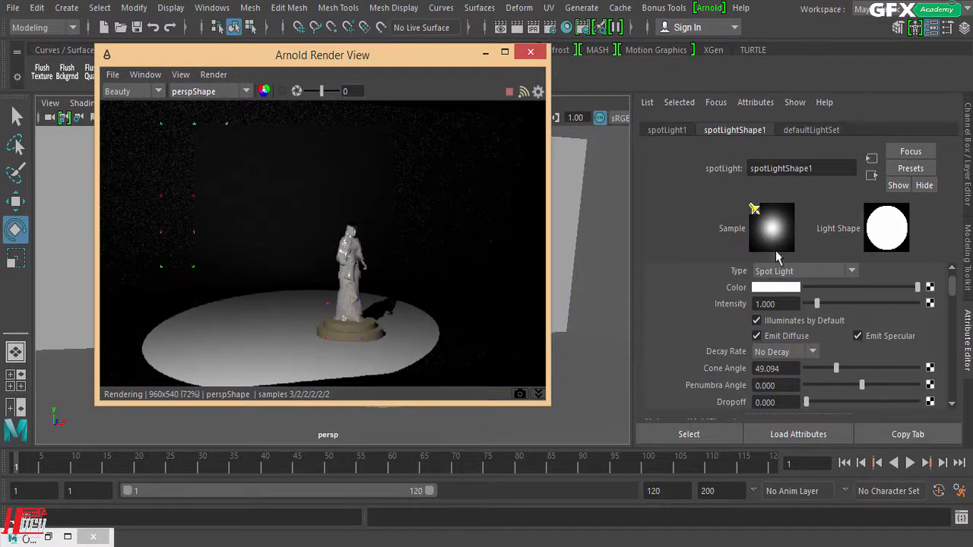
Try spot light penumbra angles of 4.156, 7.013 and 6.623, and reset the penumbra angle to 0
{"action": "left_click_drag", "start_coordinate": [865, 389], "coordinate": [884, 388]}
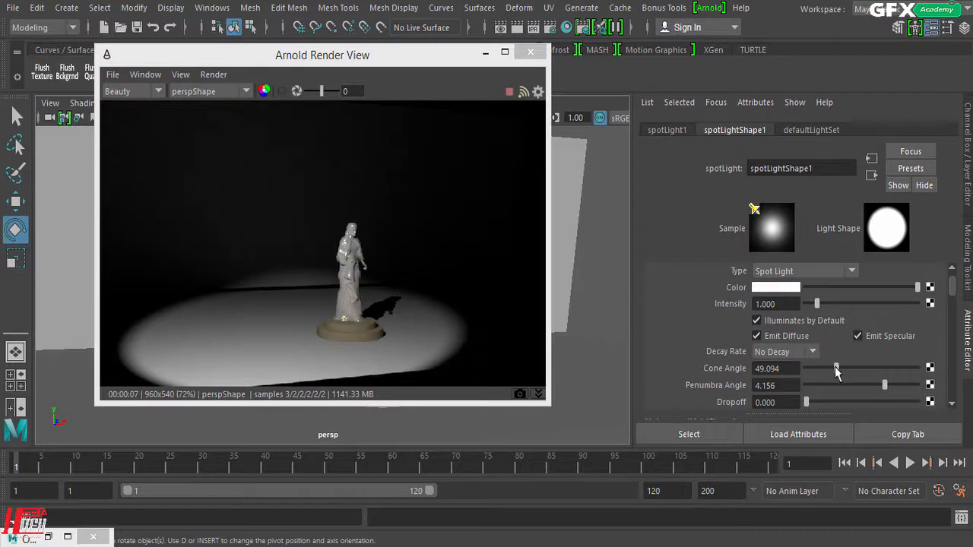
{"action": "left_click_drag", "start_coordinate": [885, 386], "coordinate": [901, 386]}
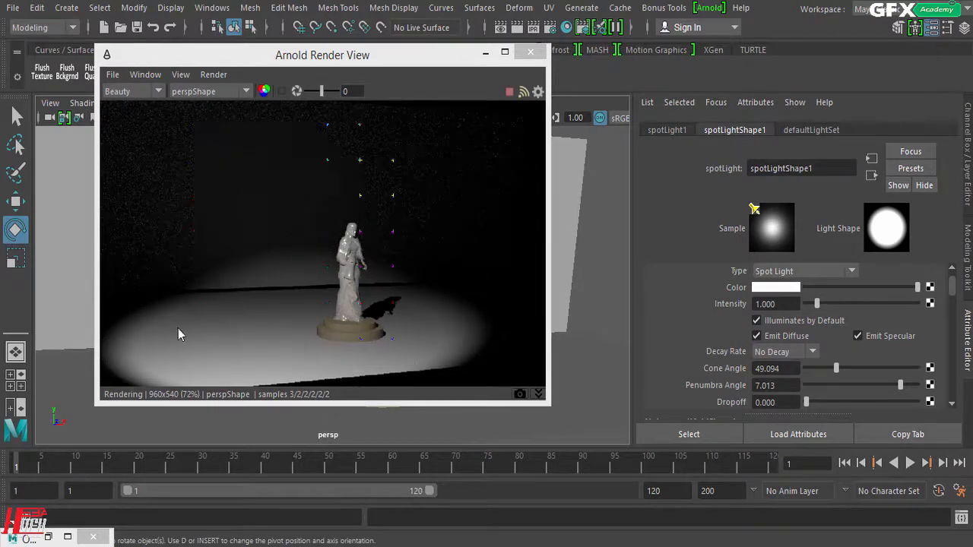
{"action": "left_click_drag", "start_coordinate": [897, 389], "coordinate": [895, 389]}
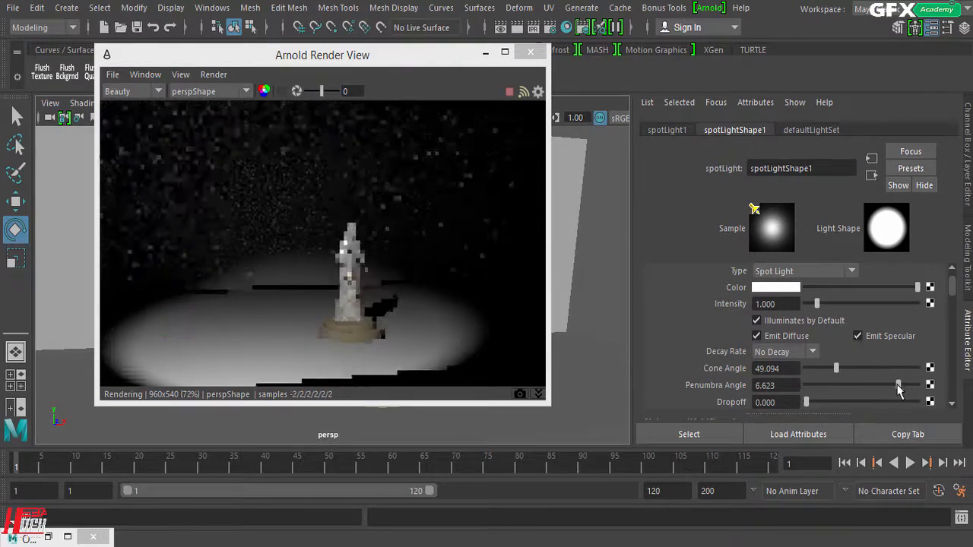
{"action": "double_click", "coordinate": [789, 390]}
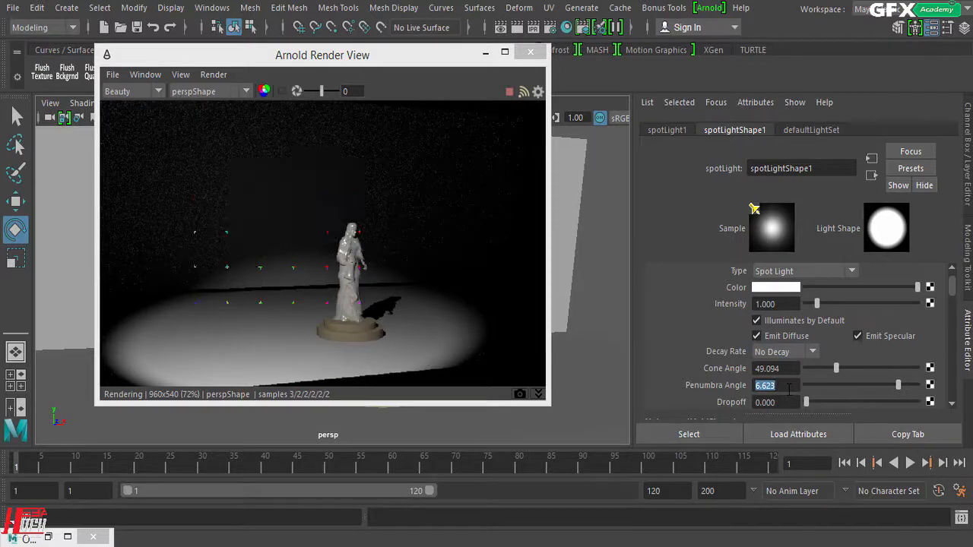
{"action": "type", "text": "0"}
{"action": "key", "text": "Return"}
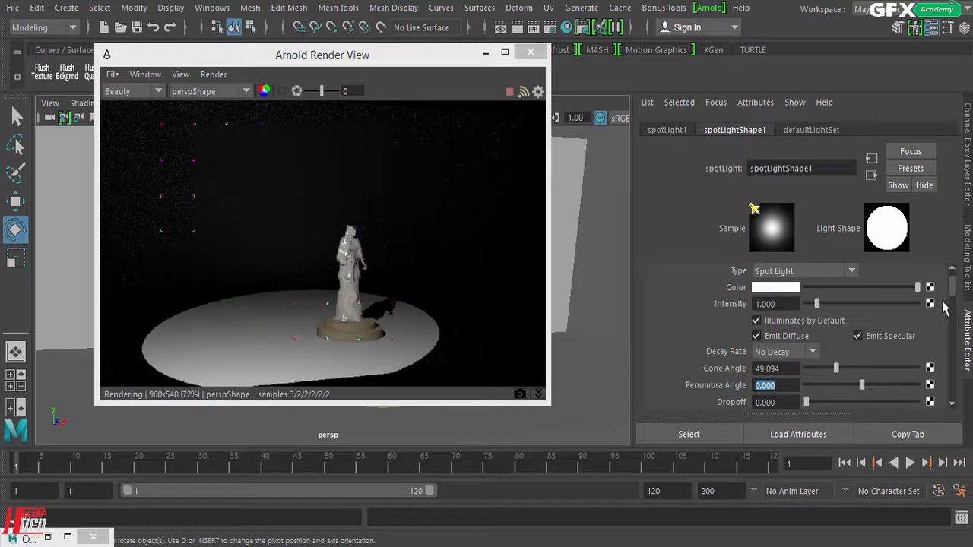
Raise the spot light's dropoff to about 4.968 and shift the render view slightly closer to the attributes
{"action": "scroll", "coordinate": [701, 325], "scroll_direction": "down", "scroll_amount": 2}
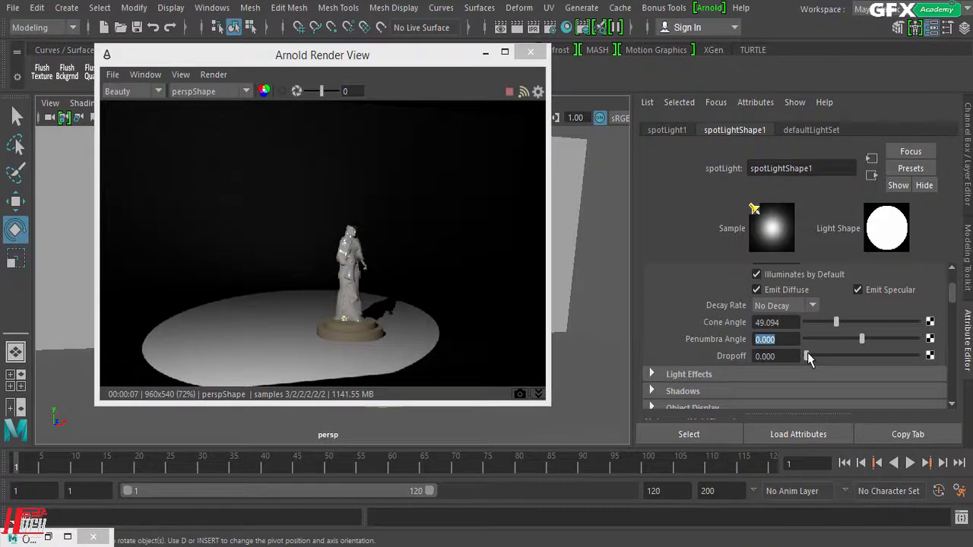
{"action": "left_click_drag", "start_coordinate": [808, 355], "coordinate": [809, 355]}
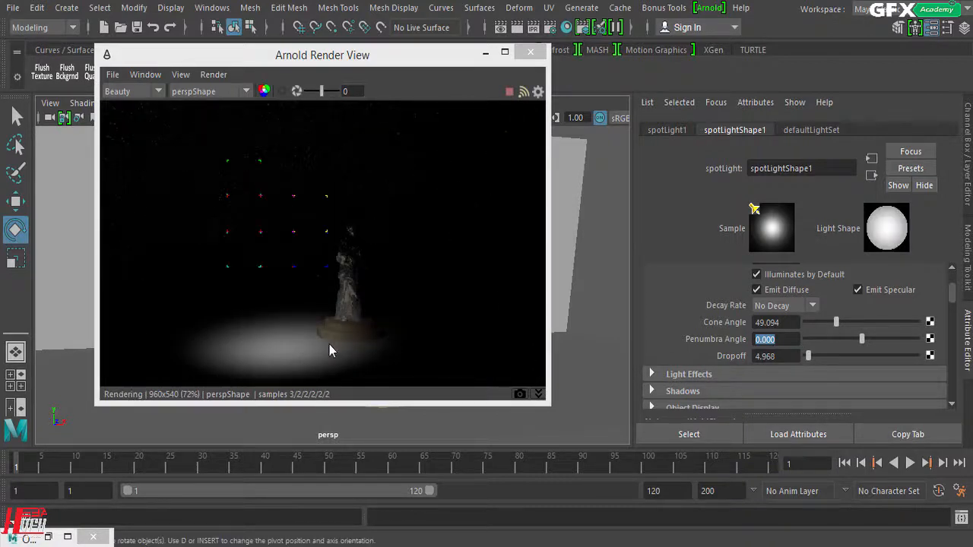
{"action": "left_click_drag", "start_coordinate": [368, 68], "coordinate": [412, 77]}
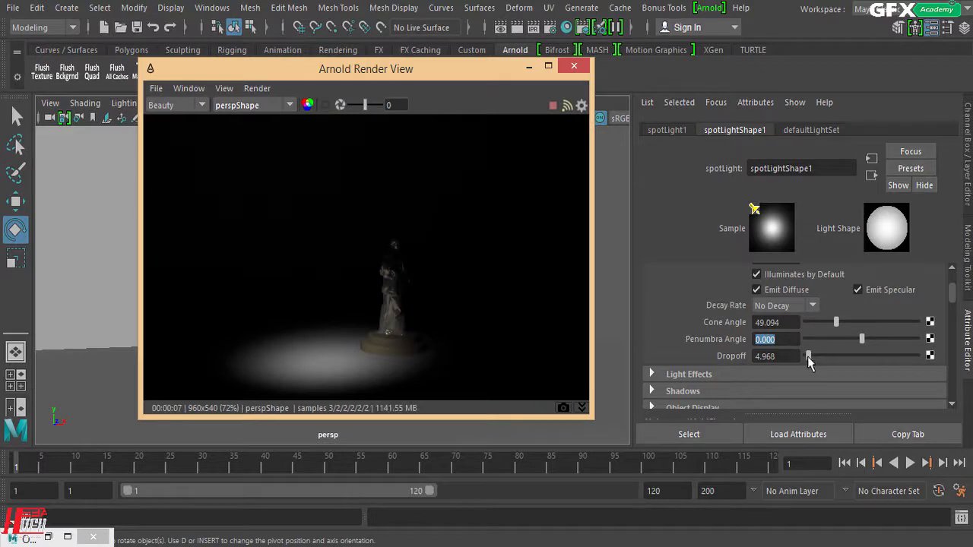
Try spot light dropoff values of 2 and 3, and reset the dropoff to 0
{"action": "left_click", "coordinate": [780, 356]}
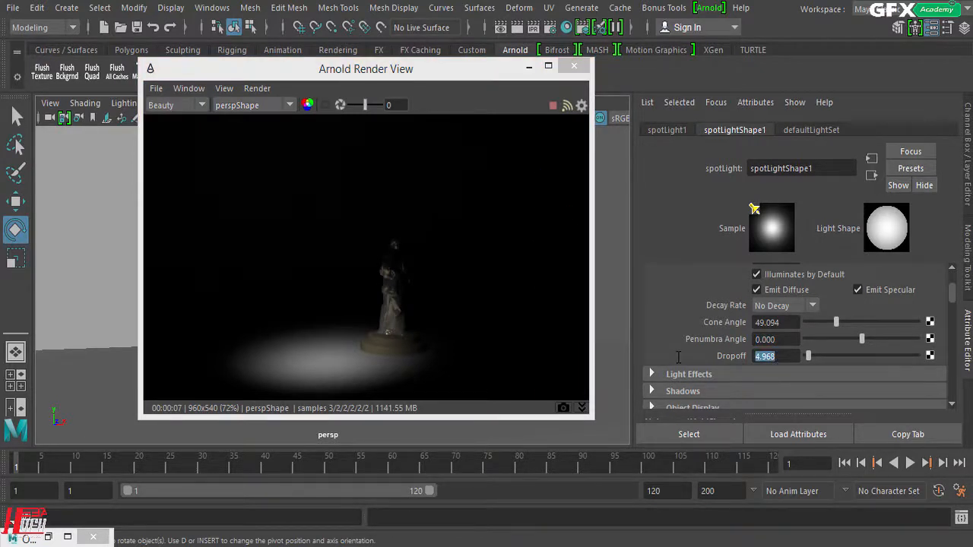
{"action": "type", "text": "2"}
{"action": "key", "text": "Return"}
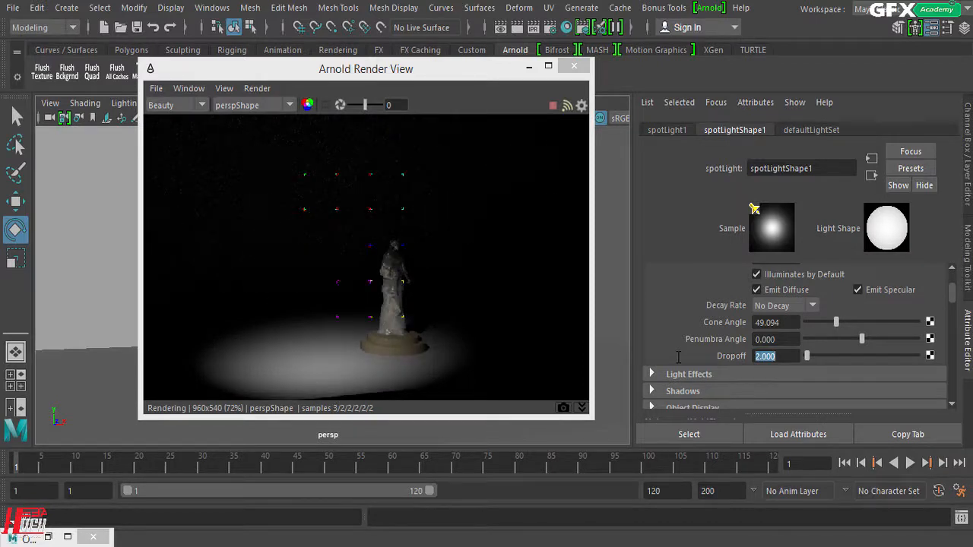
{"action": "type", "text": "3"}
{"action": "key", "text": "Return"}
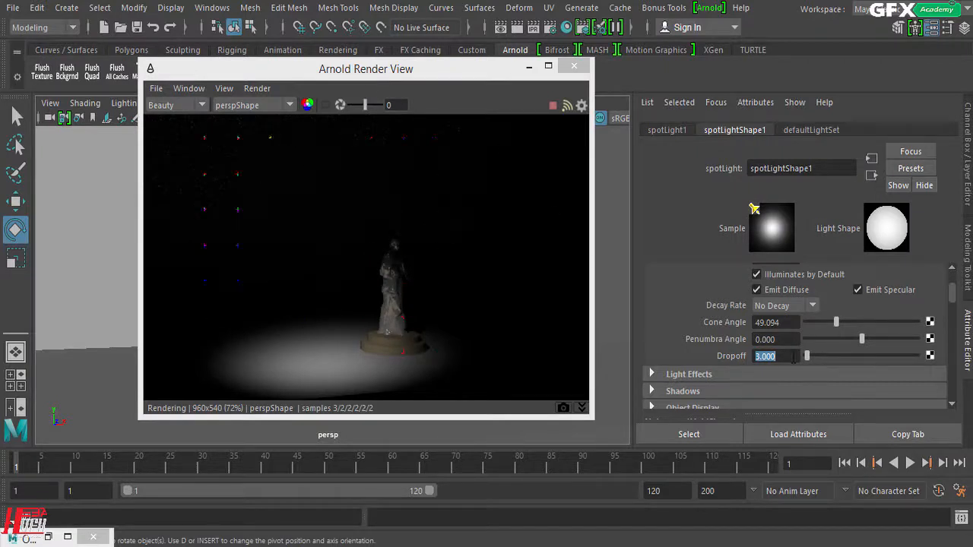
{"action": "type", "text": "0"}
{"action": "key", "text": "Return"}
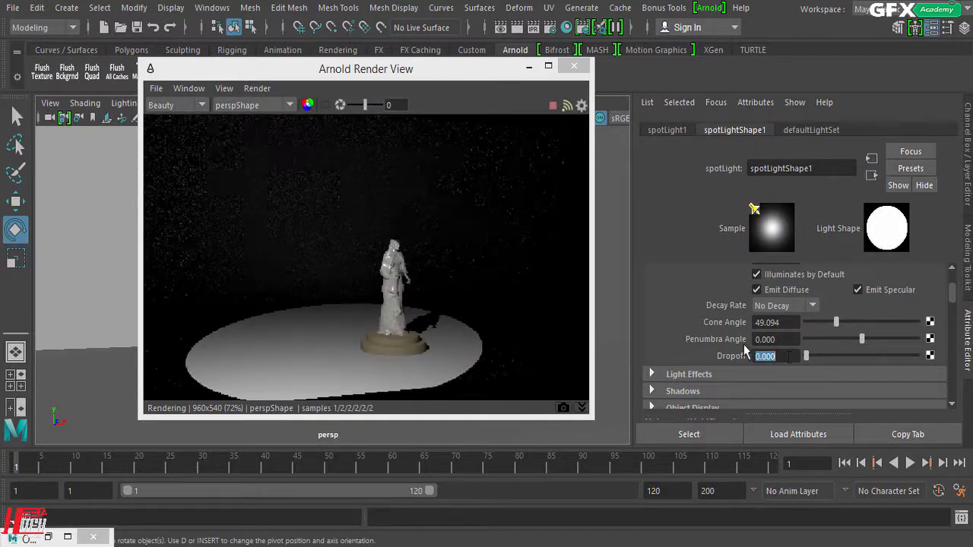
{"action": "double_click", "coordinate": [788, 340]}
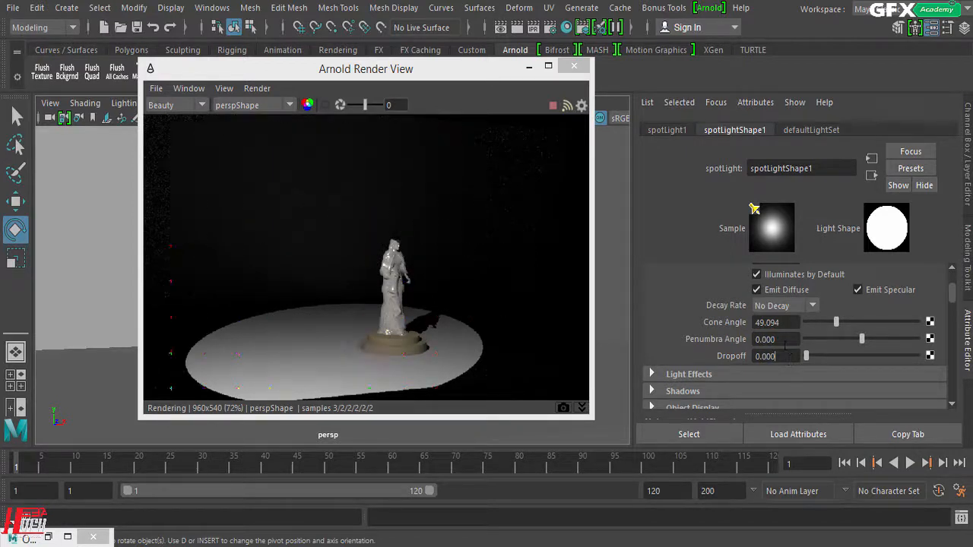
Try the spot light with color temperatures of 3730, 11302 and 3994, and turn color temperature off again
{"action": "scroll", "coordinate": [797, 313], "scroll_direction": "down", "scroll_amount": 5}
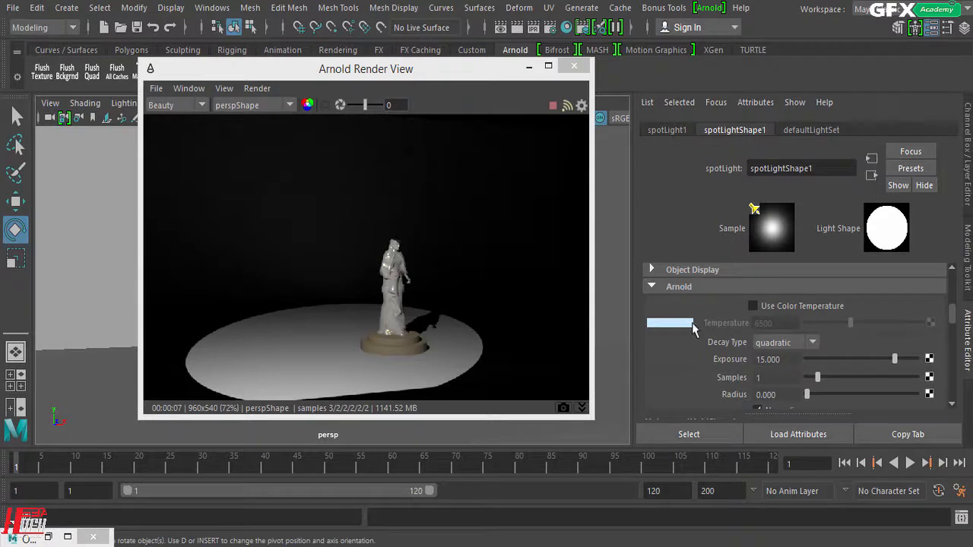
{"action": "left_click", "coordinate": [783, 312]}
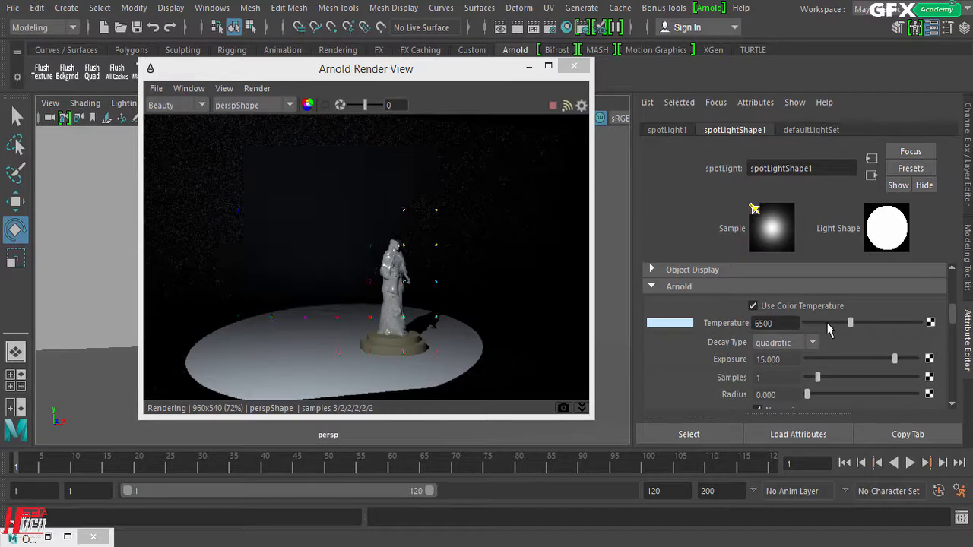
{"action": "left_click", "coordinate": [827, 323]}
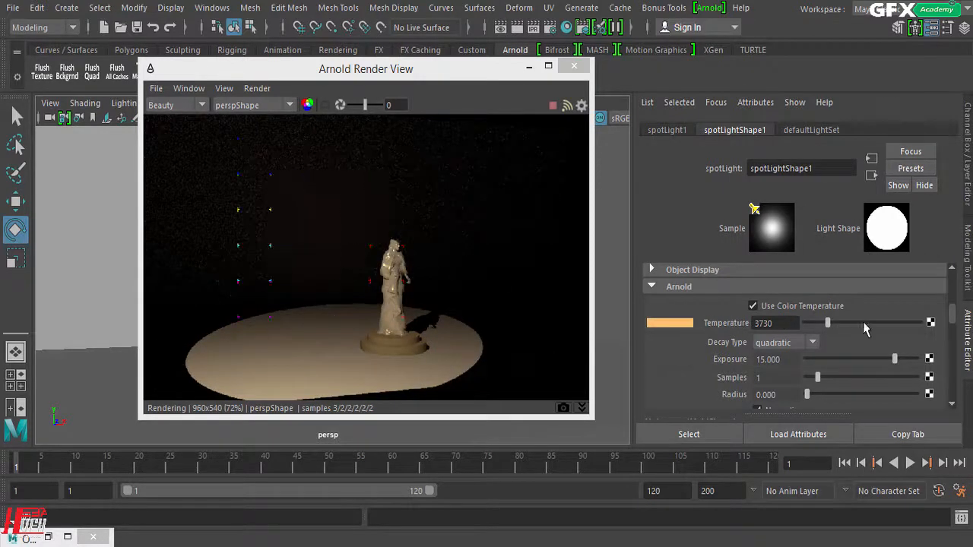
{"action": "left_click", "coordinate": [888, 323]}
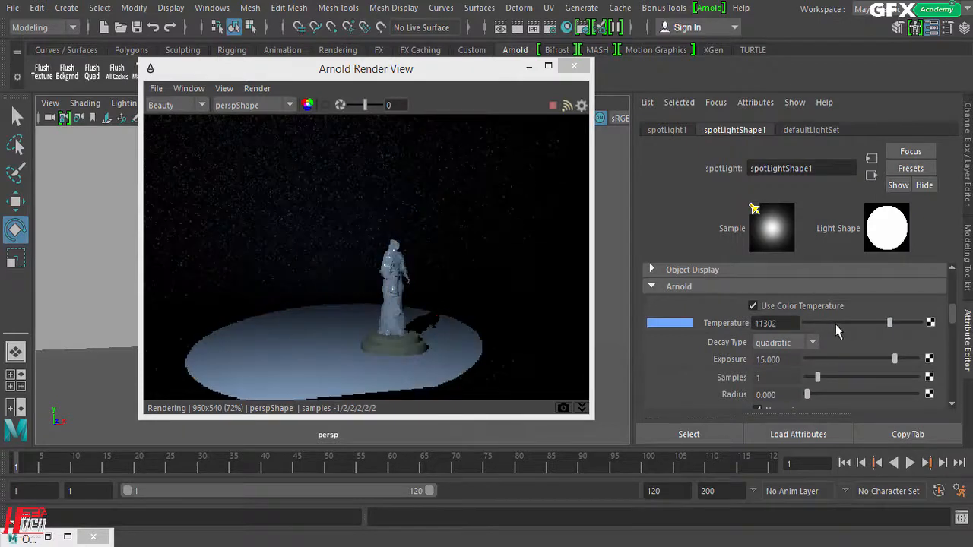
{"action": "left_click_drag", "start_coordinate": [892, 322], "coordinate": [829, 323]}
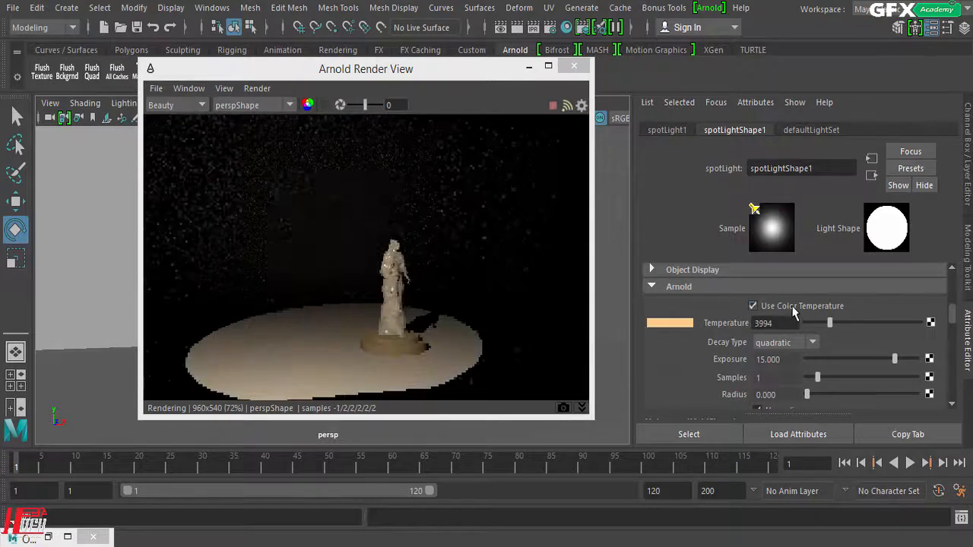
{"action": "left_click", "coordinate": [794, 307]}
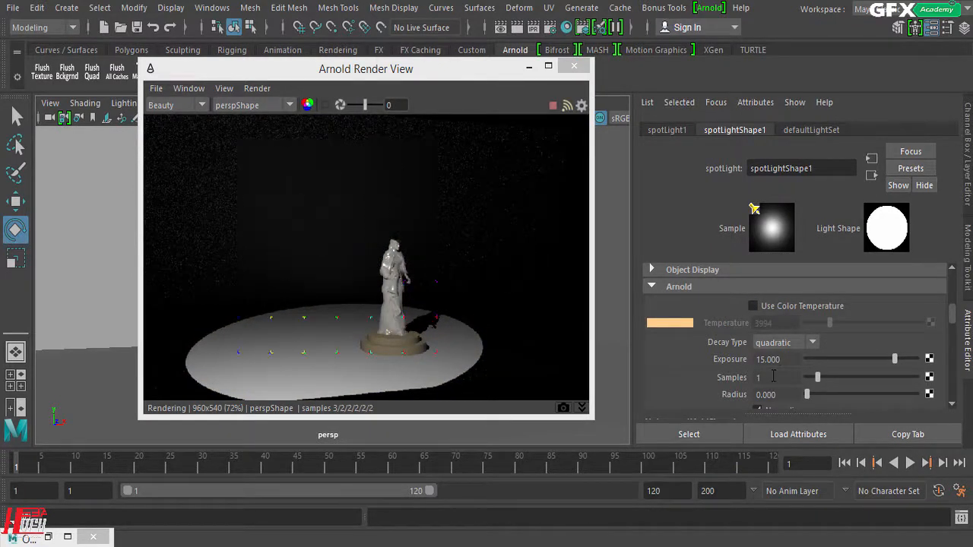
Try spot light aspect ratios of 0.533 and 0.388, and return the aspect ratio to 1
{"action": "scroll", "coordinate": [772, 385], "scroll_direction": "down", "scroll_amount": 2}
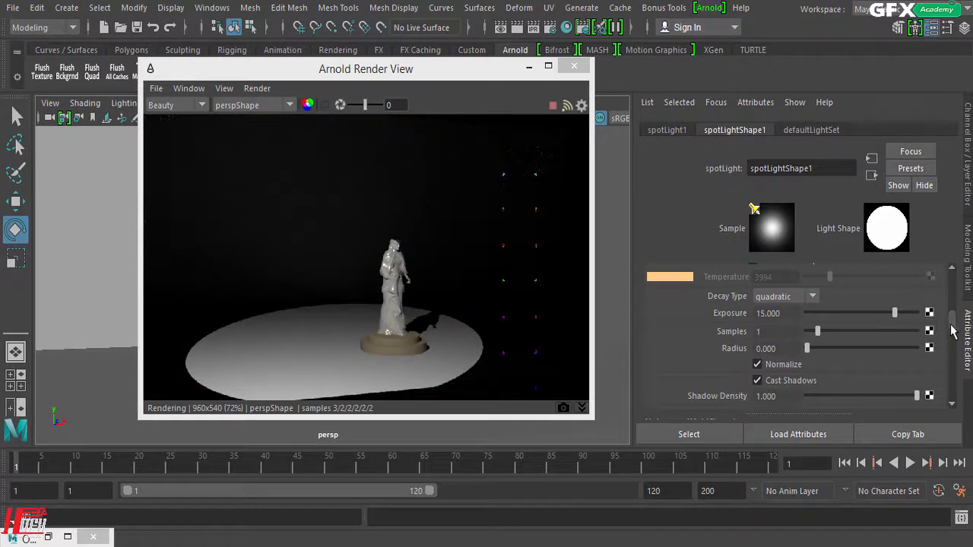
{"action": "scroll", "coordinate": [952, 330], "scroll_direction": "down", "scroll_amount": 3}
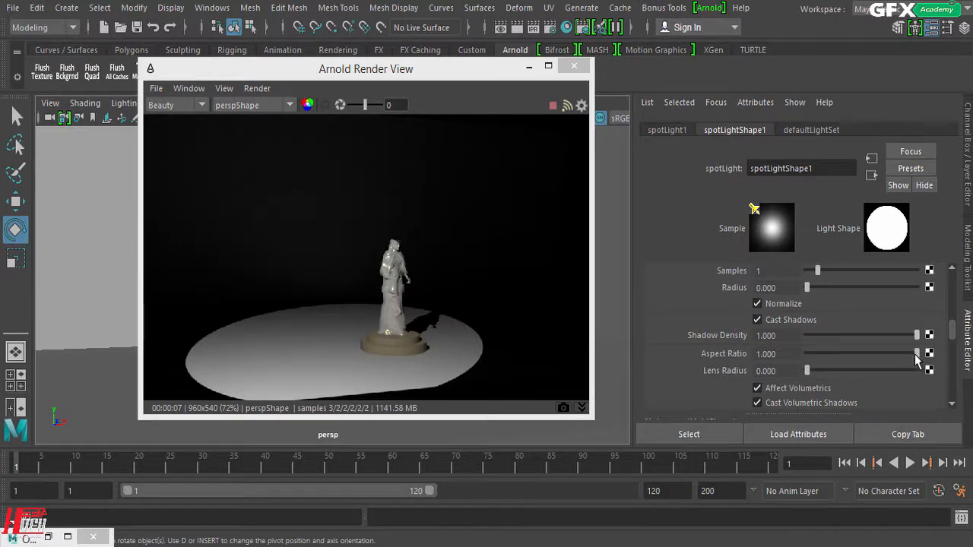
{"action": "left_click_drag", "start_coordinate": [916, 360], "coordinate": [865, 385]}
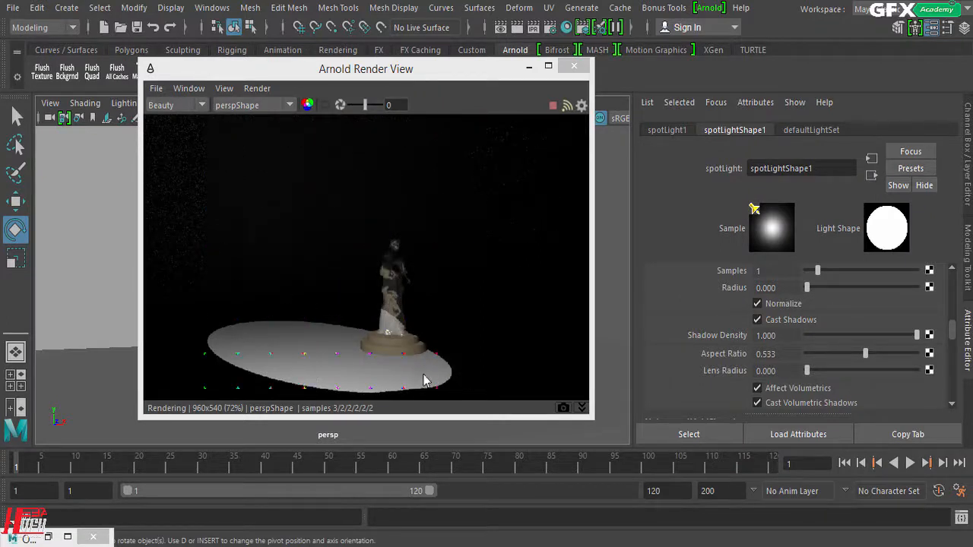
{"action": "left_click_drag", "start_coordinate": [853, 355], "coordinate": [850, 355]}
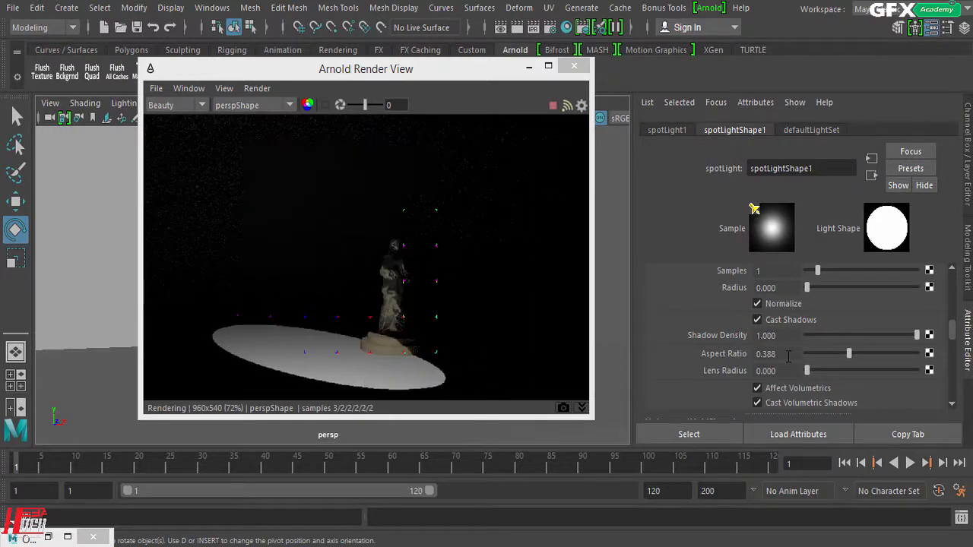
{"action": "left_click_drag", "start_coordinate": [778, 354], "coordinate": [711, 342]}
{"action": "left_click_drag", "start_coordinate": [850, 355], "coordinate": [943, 361]}
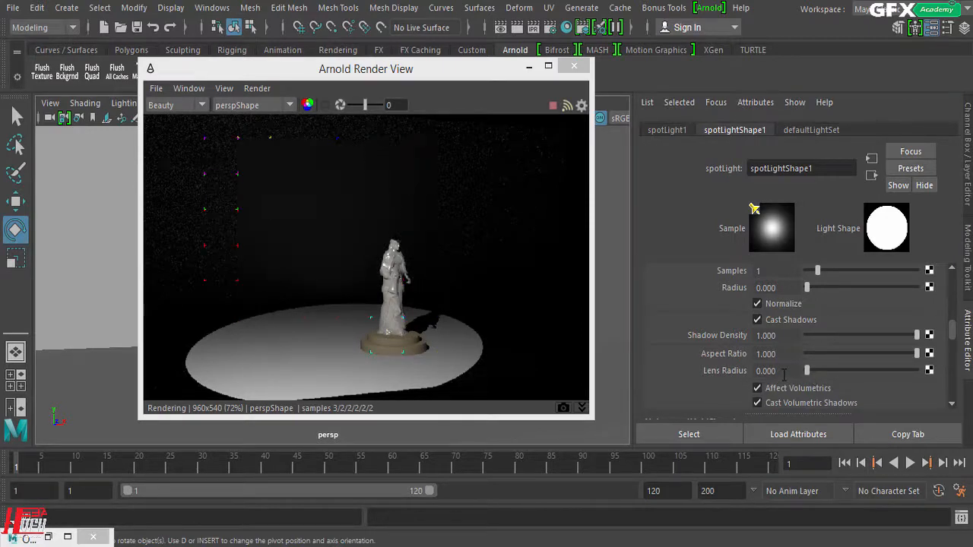
Uncover the viewport from the render view and shift the back wall slightly along its Z axis
{"action": "left_click_drag", "start_coordinate": [428, 72], "coordinate": [810, 91]}
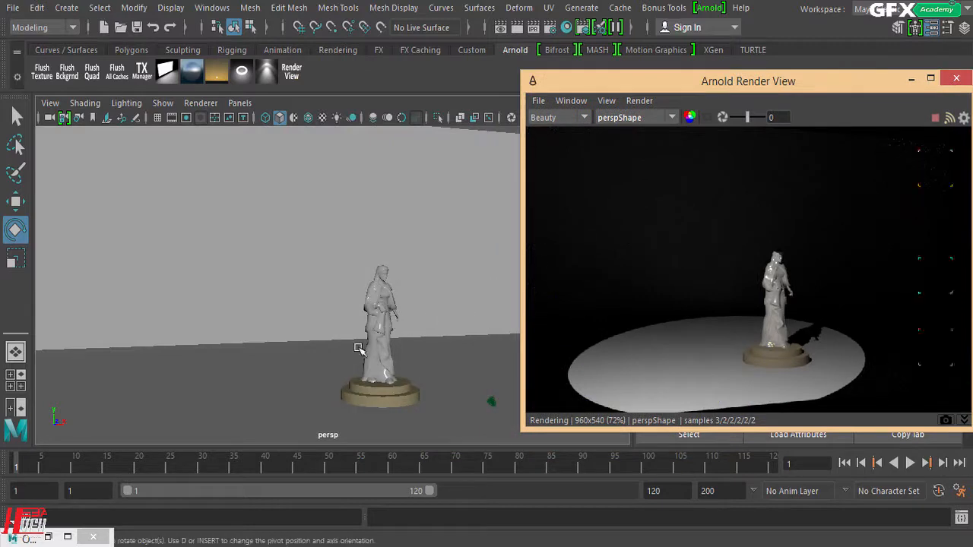
{"action": "scroll", "coordinate": [354, 357], "scroll_direction": "down", "scroll_amount": 3}
{"action": "left_click_drag", "start_coordinate": [335, 390], "coordinate": [276, 397], "text": "alt"}
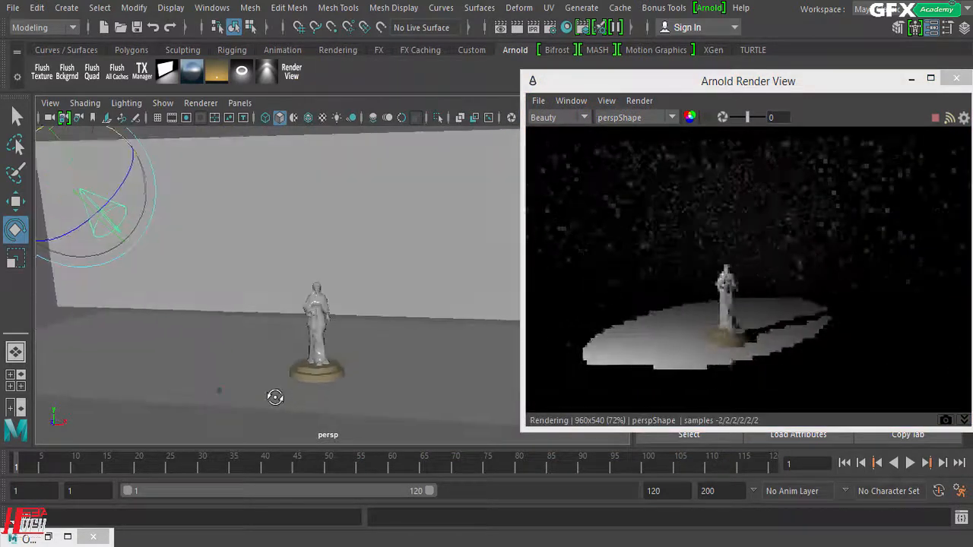
{"action": "middle_click_drag", "start_coordinate": [323, 327], "coordinate": [406, 321], "text": "alt"}
{"action": "left_click_drag", "start_coordinate": [407, 322], "coordinate": [174, 353], "text": "alt"}
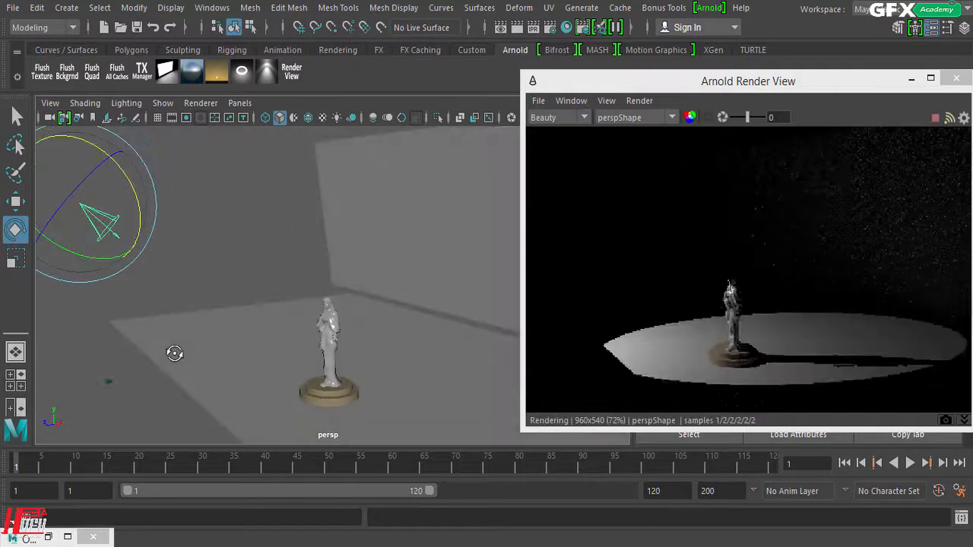
{"action": "left_click", "coordinate": [454, 237]}
{"action": "key", "text": "w"}
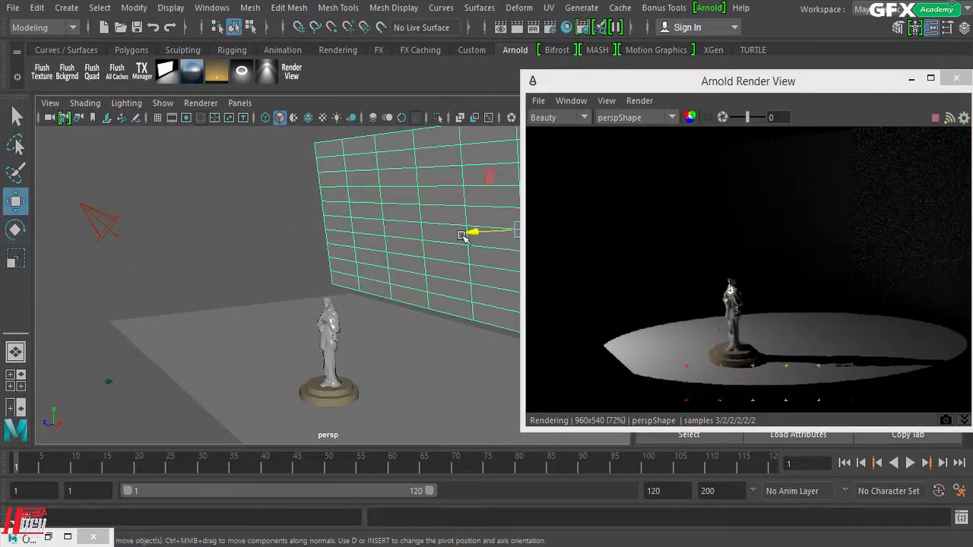
{"action": "left_click_drag", "start_coordinate": [461, 237], "coordinate": [448, 236]}
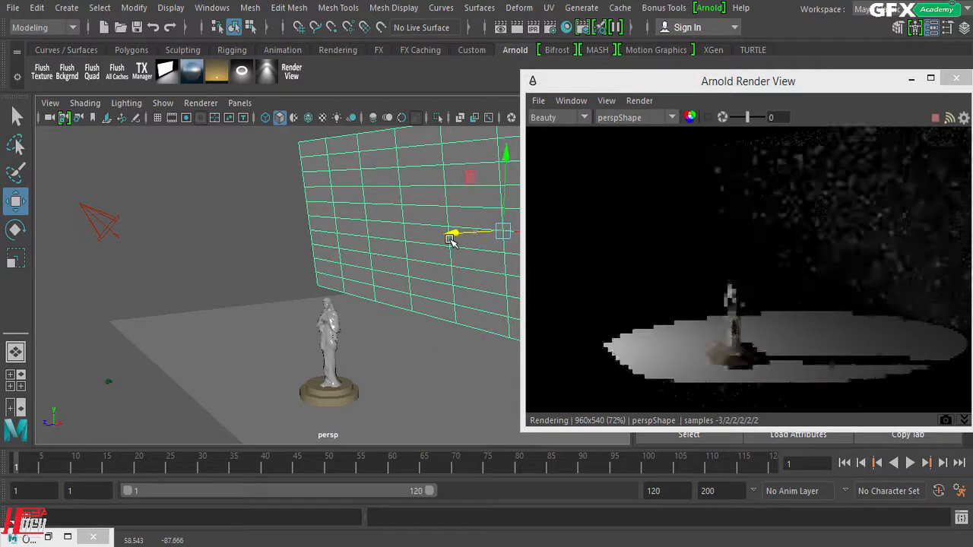
Select the spot light and move it horizontally closer to the statue, with the render view clear of the light
{"action": "left_click", "coordinate": [102, 221]}
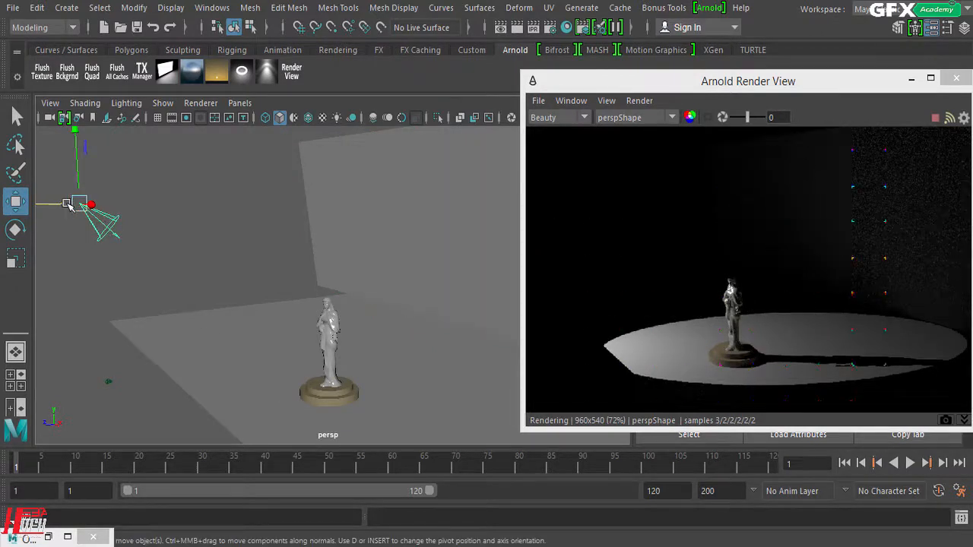
{"action": "left_click", "coordinate": [40, 208]}
{"action": "left_click_drag", "start_coordinate": [724, 85], "coordinate": [629, 84]}
{"action": "mouse_move", "coordinate": [232, 339]}
{"action": "left_mouse_down", "text": "alt"}
{"action": "mouse_move", "coordinate": [211, 334]}
{"action": "mouse_move", "coordinate": [233, 337]}
{"action": "left_mouse_up", "text": "alt"}
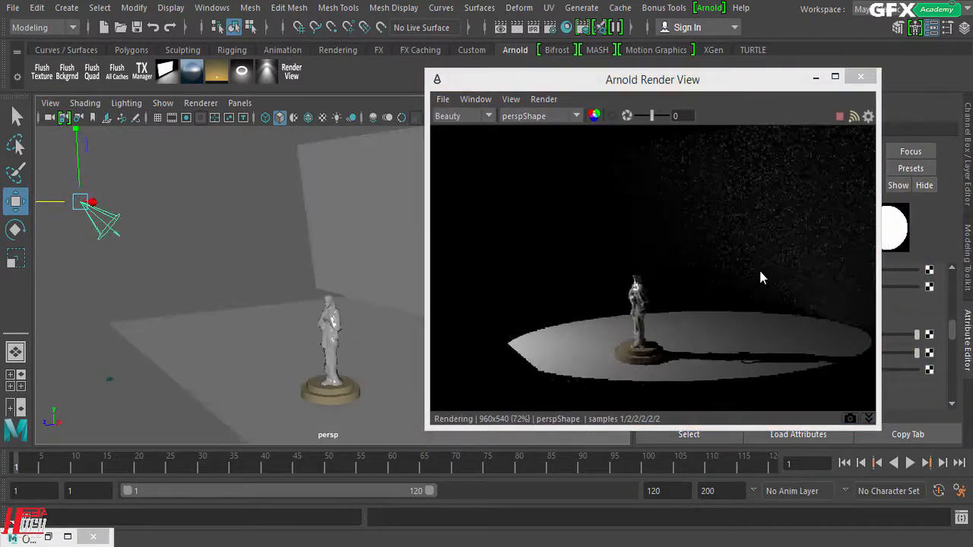
{"action": "left_click_drag", "start_coordinate": [289, 244], "coordinate": [254, 243], "text": "alt"}
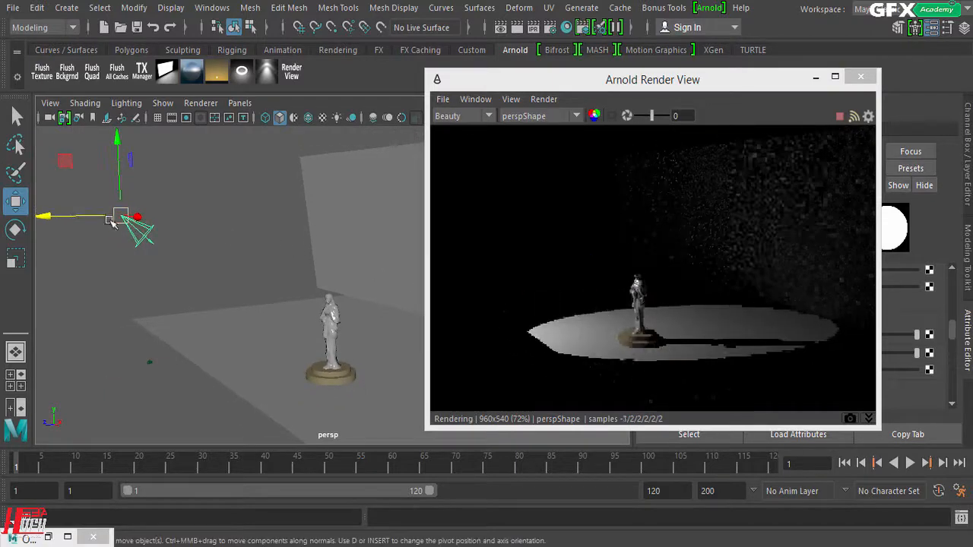
{"action": "mouse_move", "coordinate": [112, 222]}
{"action": "left_mouse_down"}
{"action": "mouse_move", "coordinate": [59, 215]}
{"action": "mouse_move", "coordinate": [91, 216]}
{"action": "mouse_move", "coordinate": [99, 225]}
{"action": "left_mouse_up"}
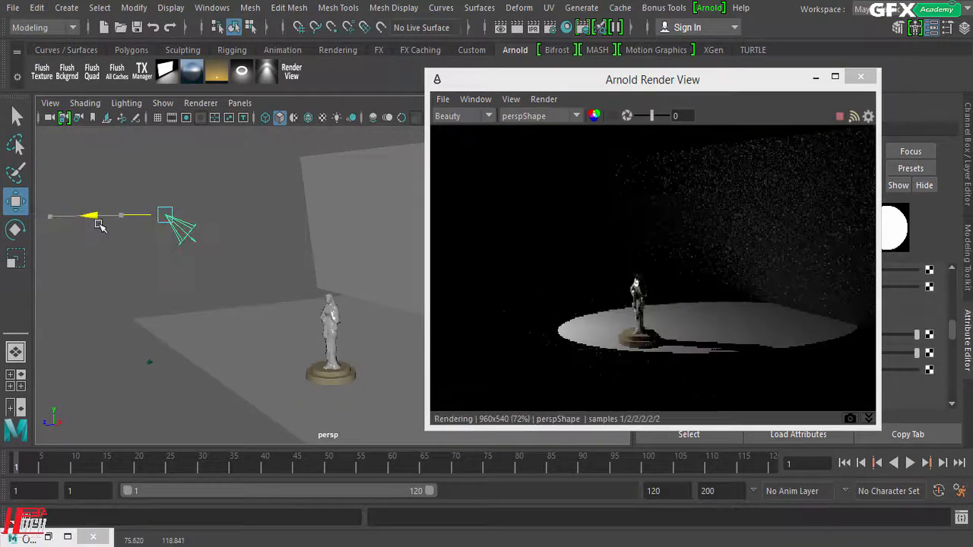
Rotate the spot light about several axes to aim its pool at the statue and the floor behind it
{"action": "left_click", "coordinate": [15, 229]}
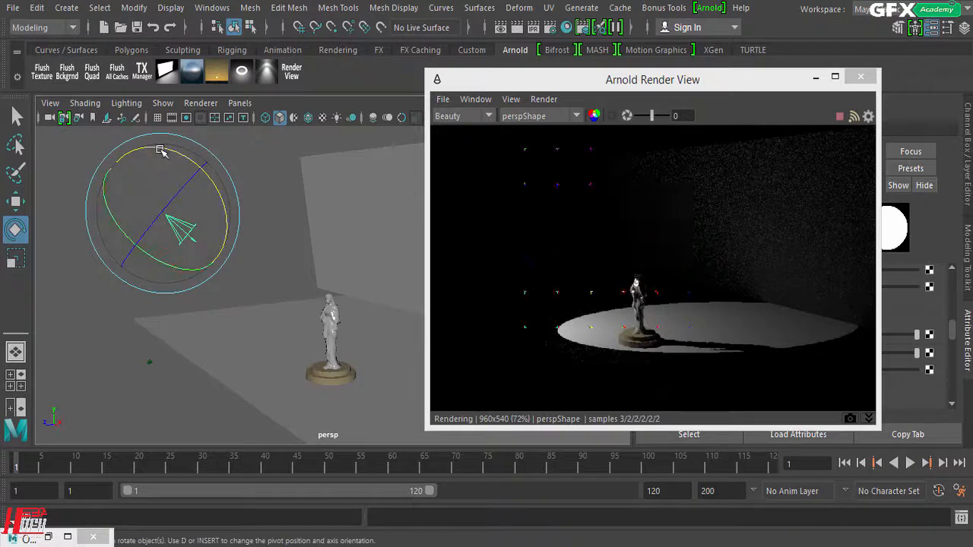
{"action": "mouse_move", "coordinate": [168, 150]}
{"action": "left_mouse_down"}
{"action": "mouse_move", "coordinate": [180, 152]}
{"action": "mouse_move", "coordinate": [165, 165]}
{"action": "left_mouse_up"}
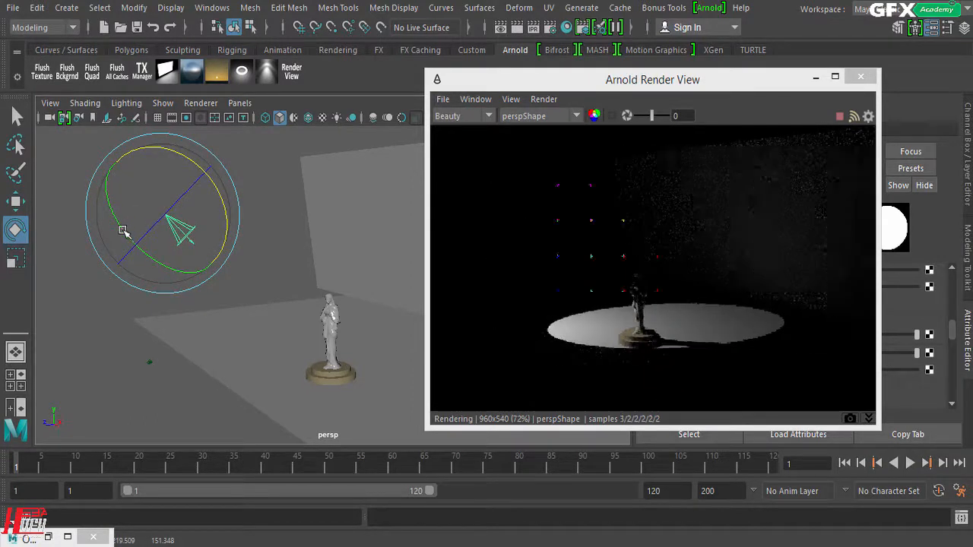
{"action": "left_click_drag", "start_coordinate": [124, 231], "coordinate": [145, 205]}
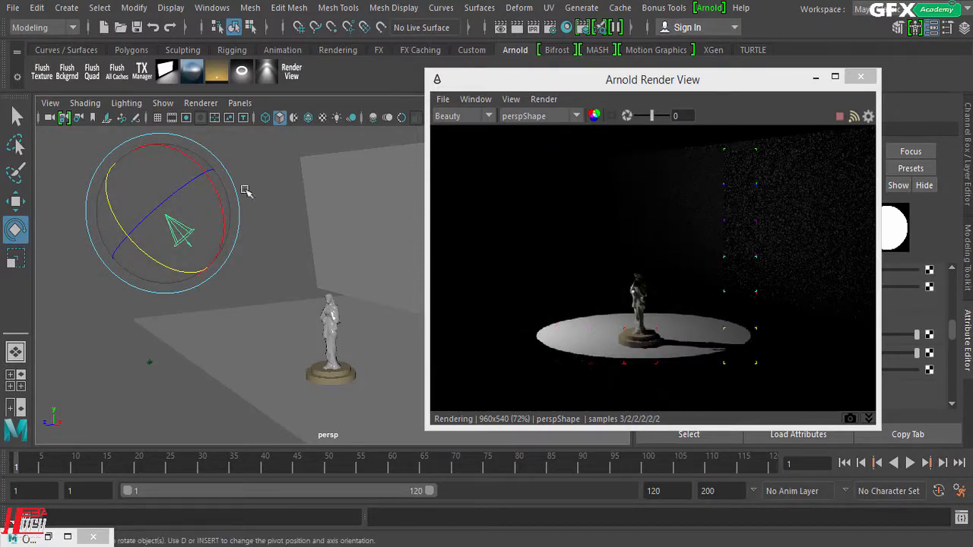
{"action": "mouse_move", "coordinate": [219, 170]}
{"action": "left_mouse_down"}
{"action": "mouse_move", "coordinate": [215, 182]}
{"action": "mouse_move", "coordinate": [224, 173]}
{"action": "left_mouse_up"}
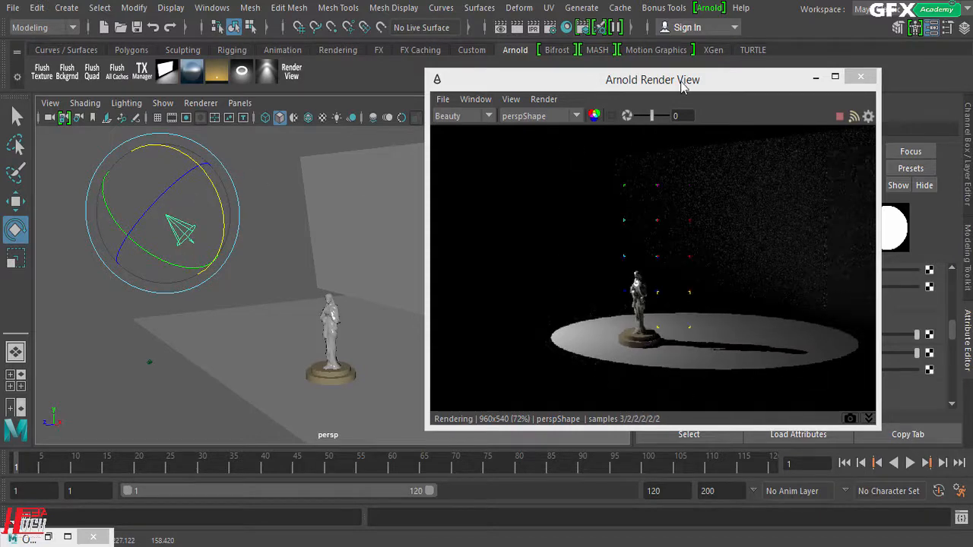
Assign an aiVolumeScattering atmosphere in the Arnold environment render settings, keeping the render view uncovered
{"action": "left_click_drag", "start_coordinate": [682, 86], "coordinate": [309, 97]}
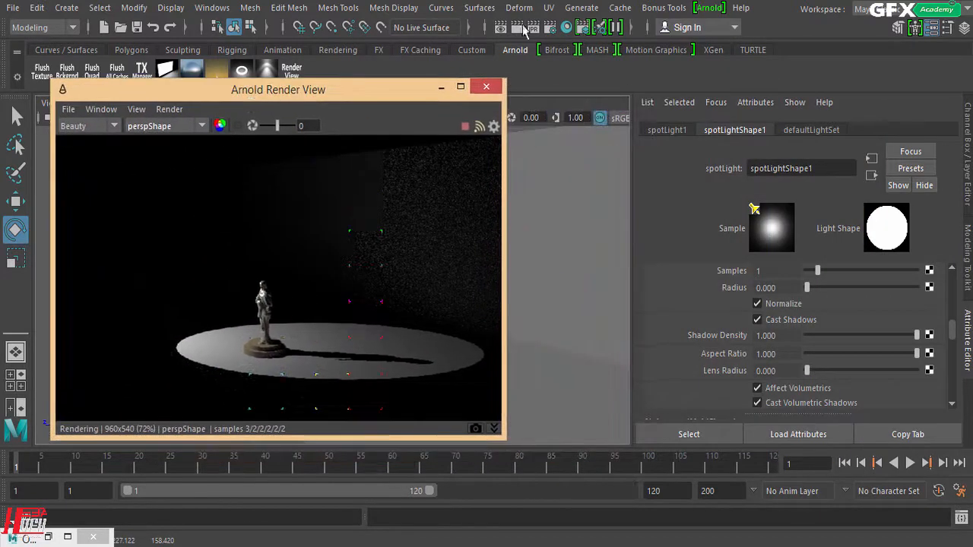
{"action": "left_click", "coordinate": [550, 27]}
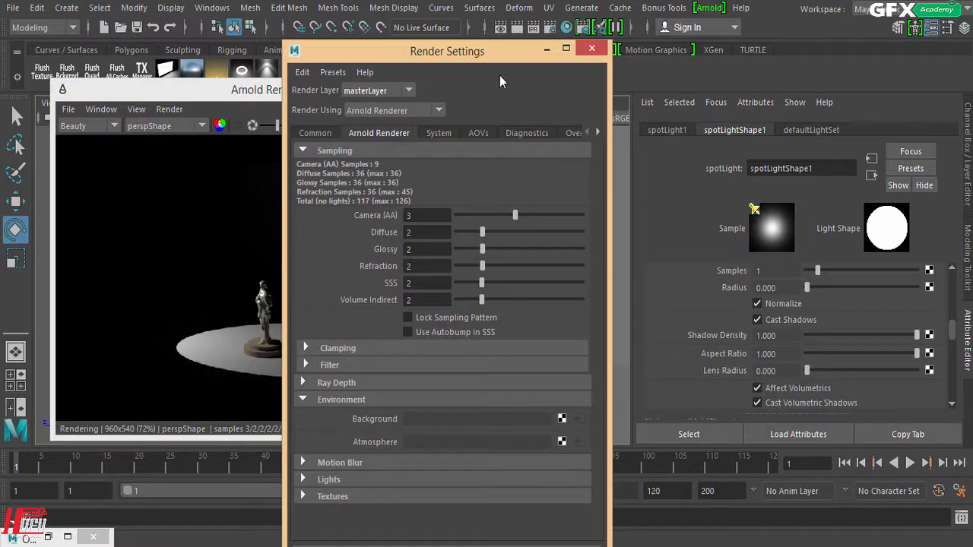
{"action": "left_click_drag", "start_coordinate": [507, 58], "coordinate": [593, 28]}
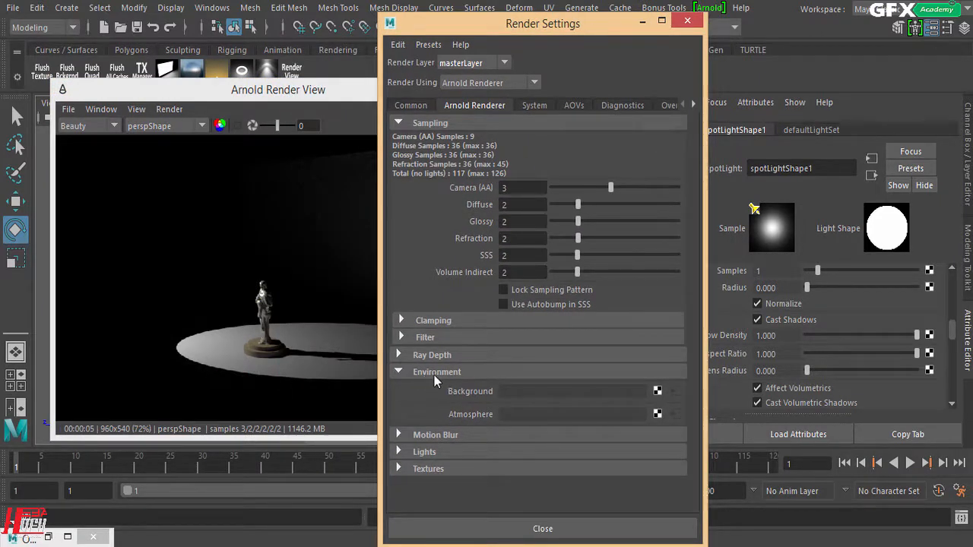
{"action": "left_click", "coordinate": [657, 414]}
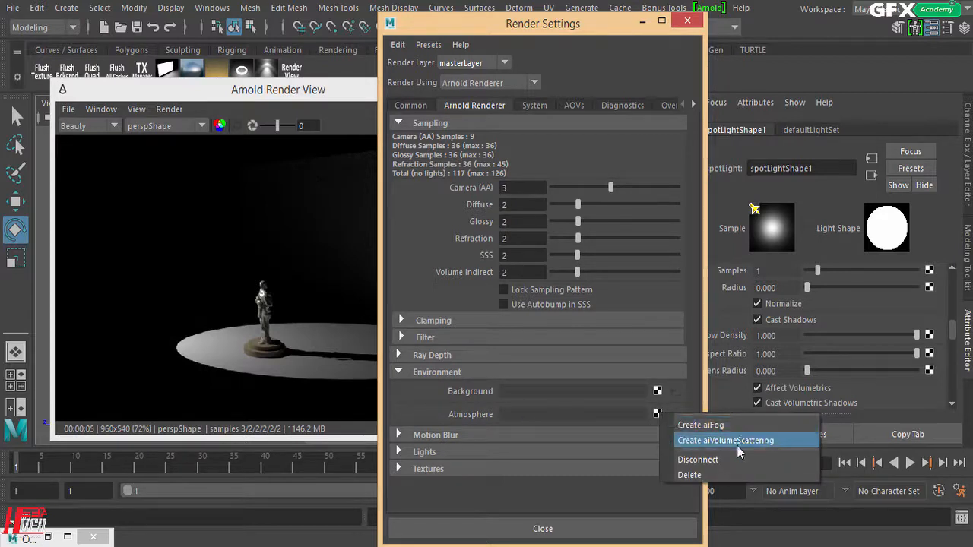
{"action": "left_click", "coordinate": [782, 447]}
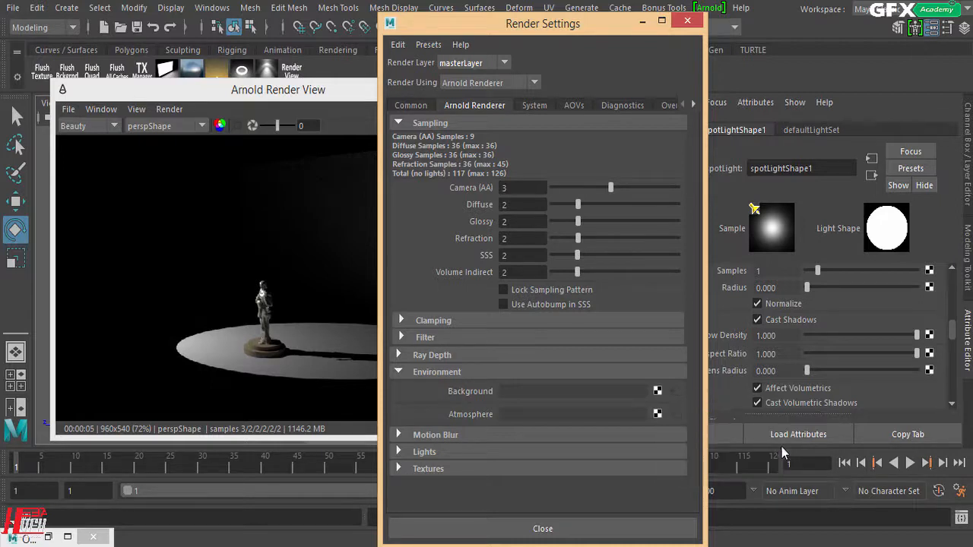
{"action": "left_click_drag", "start_coordinate": [548, 28], "coordinate": [649, 23]}
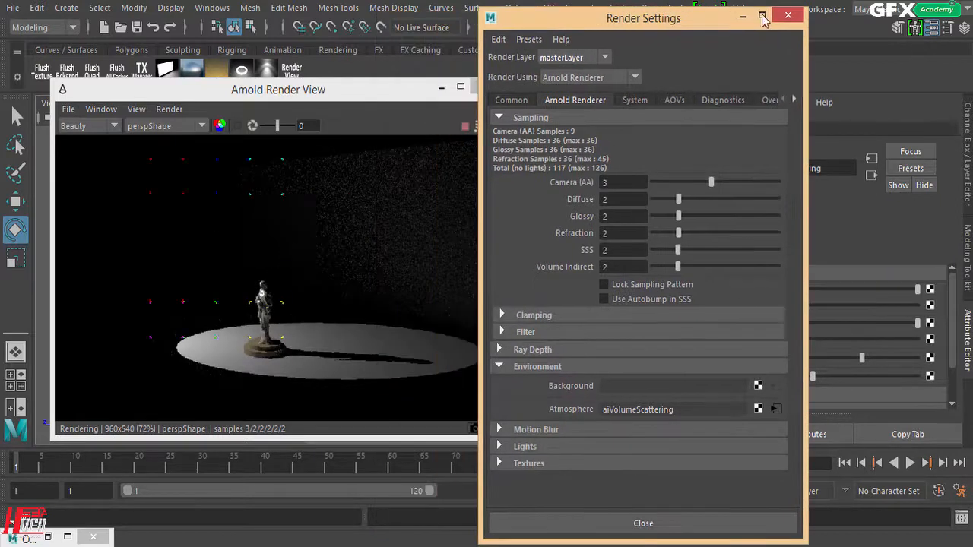
Close the render settings, move the render view aside and set the volume scattering Density to 0.2
{"action": "left_click", "coordinate": [789, 16]}
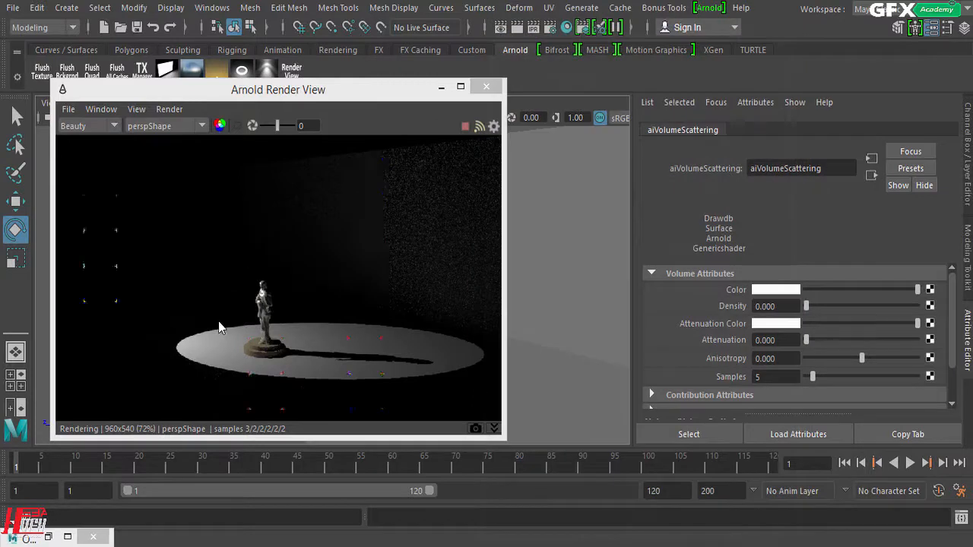
{"action": "left_click", "coordinate": [795, 307]}
{"action": "left_click_drag", "start_coordinate": [263, 87], "coordinate": [374, 38]}
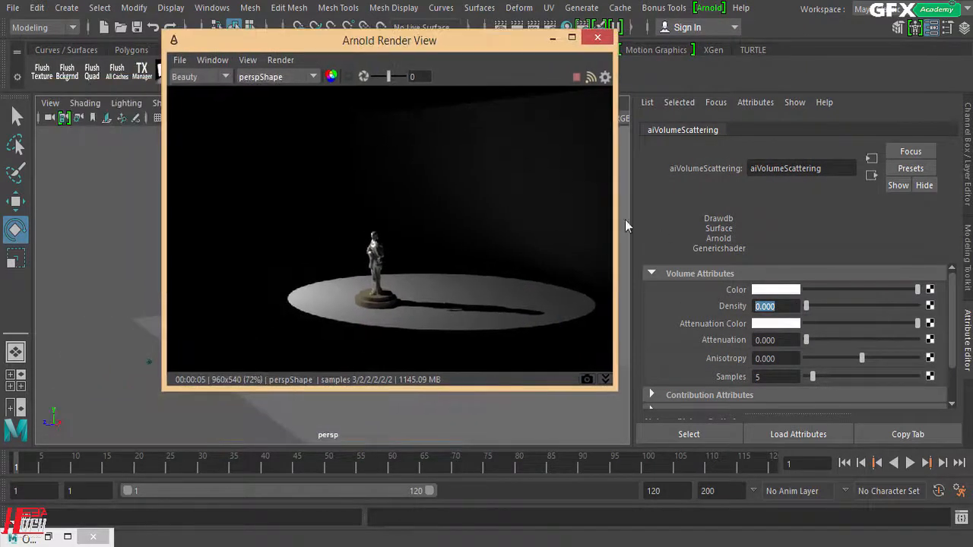
{"action": "left_click_drag", "start_coordinate": [775, 309], "coordinate": [702, 308]}
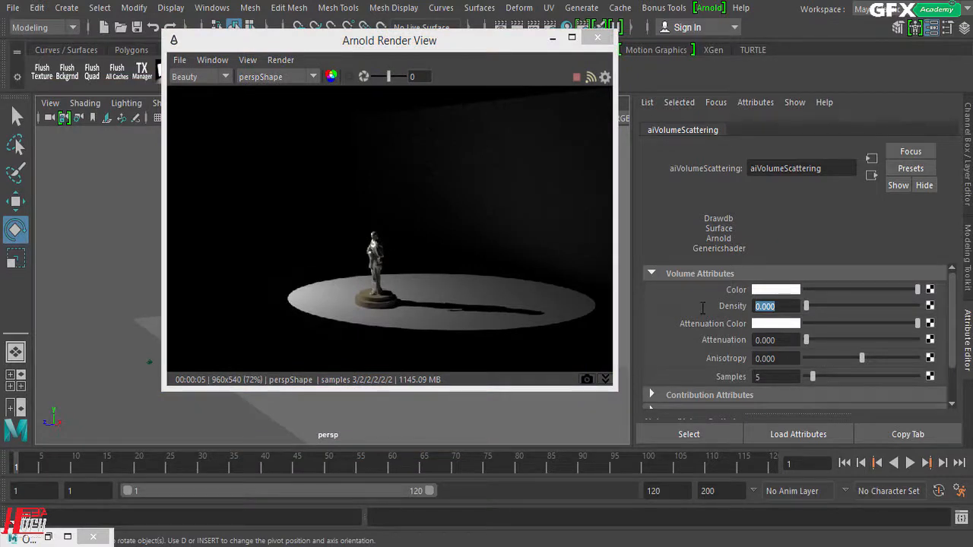
{"action": "type", "text": "0.2"}
{"action": "key", "text": "Return"}
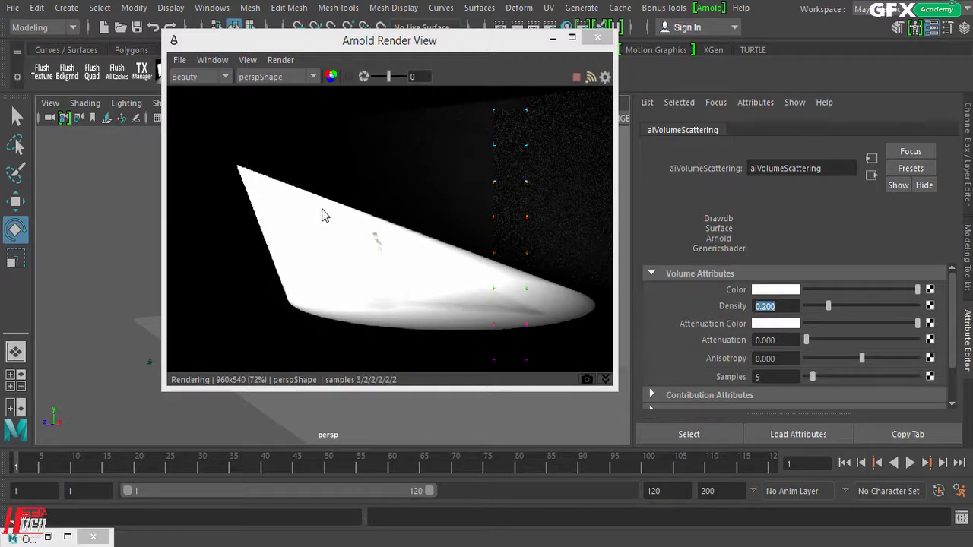
Lower the volume scattering Density to 0.02 and raise its Attenuation to about 0.169
{"action": "left_click", "coordinate": [785, 308]}
{"action": "left_click_drag", "start_coordinate": [785, 308], "coordinate": [699, 304]}
{"action": "type", "text": ".02"}
{"action": "key", "text": "Return"}
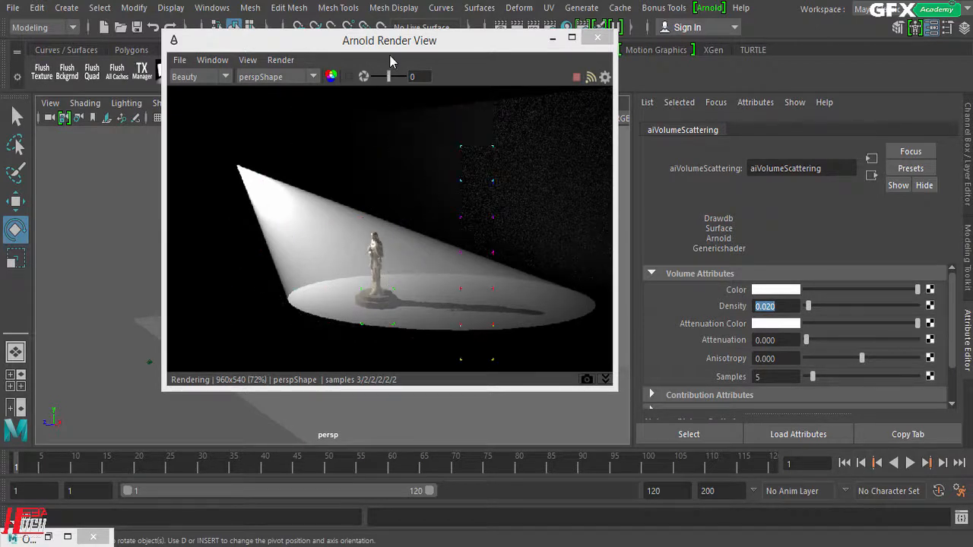
{"action": "left_click_drag", "start_coordinate": [391, 43], "coordinate": [391, 66]}
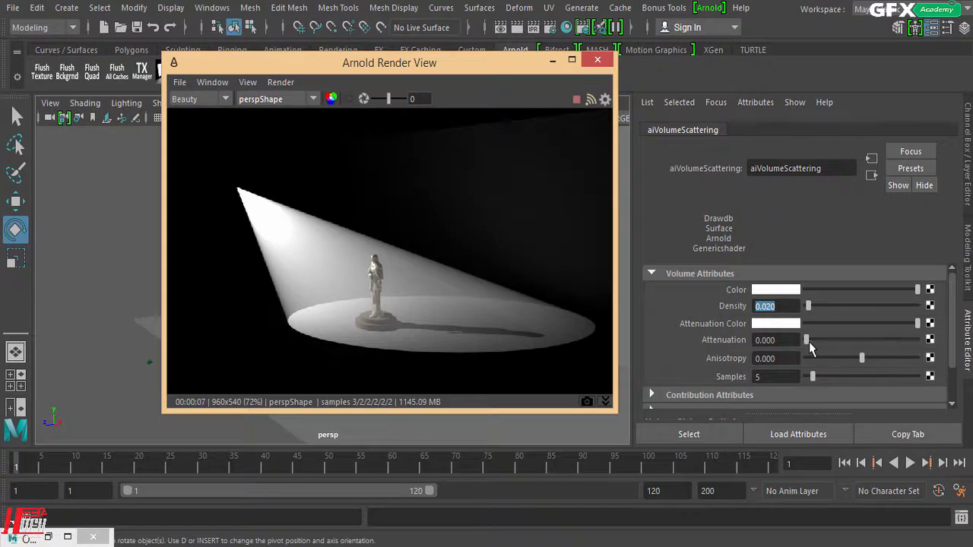
{"action": "left_click_drag", "start_coordinate": [810, 348], "coordinate": [825, 343]}
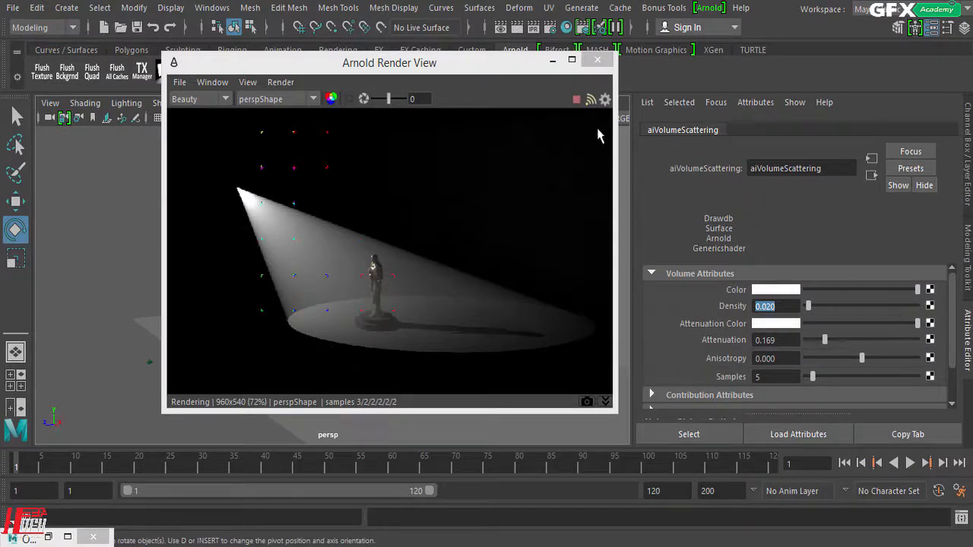
{"action": "left_click_drag", "start_coordinate": [516, 73], "coordinate": [484, 76]}
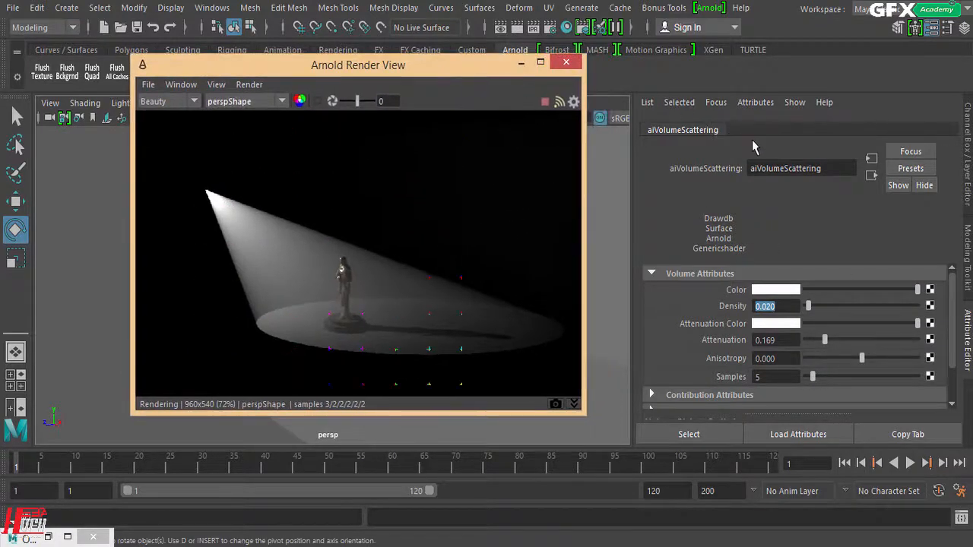
Bring up the spotLightShape1 attributes and find the Lens Radius among its Arnold settings
{"action": "left_click", "coordinate": [716, 102]}
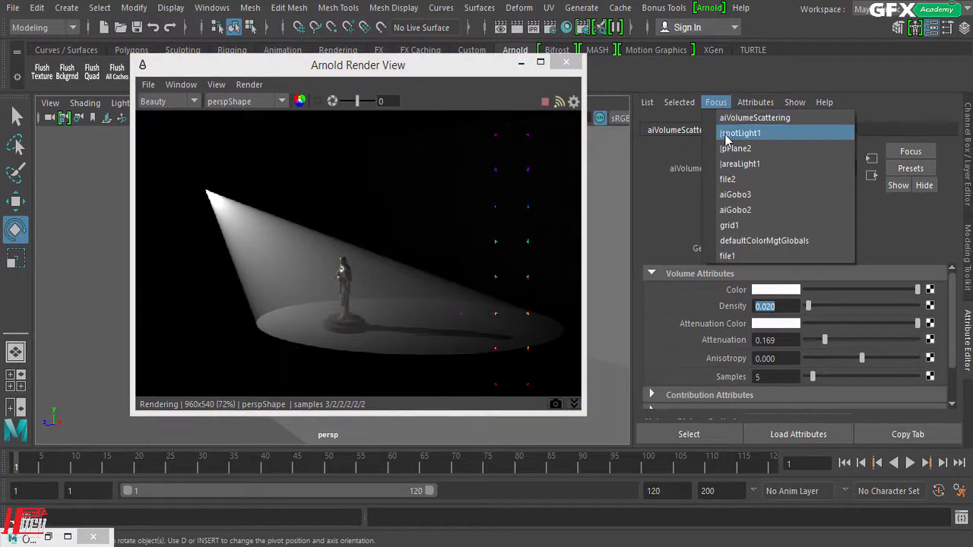
{"action": "left_click", "coordinate": [726, 135]}
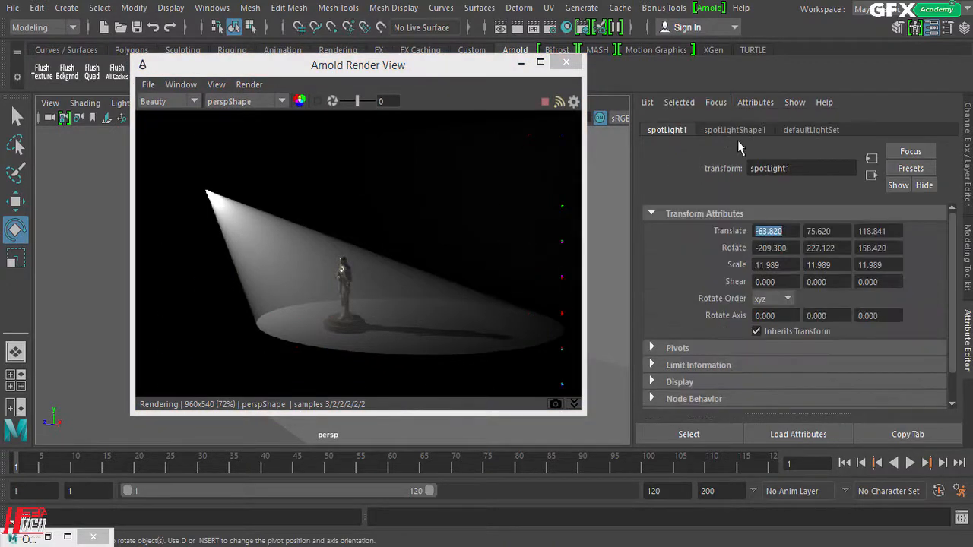
{"action": "left_click", "coordinate": [736, 130]}
{"action": "scroll", "coordinate": [828, 320], "scroll_direction": "down", "scroll_amount": 2}
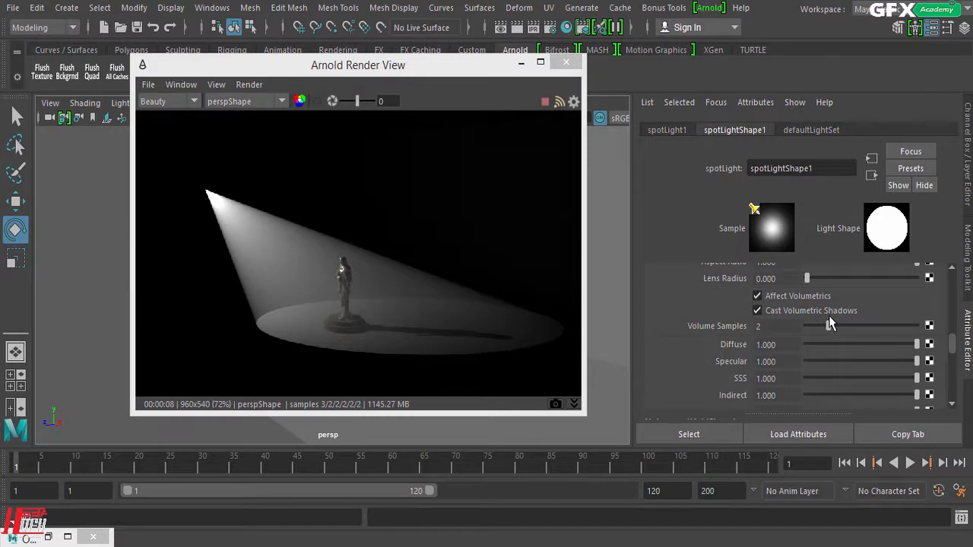
{"action": "scroll", "coordinate": [829, 324], "scroll_direction": "up", "scroll_amount": 1}
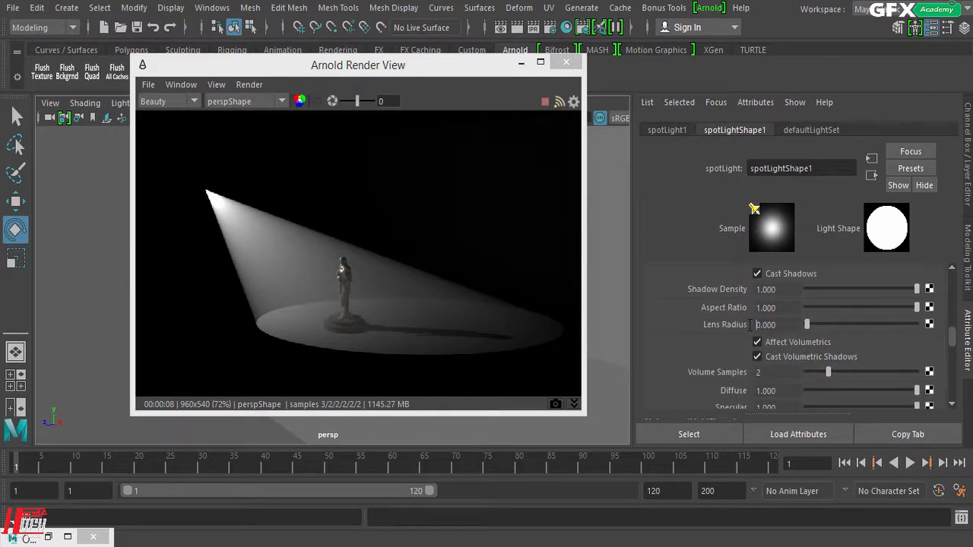
Try a Lens Radius of 1 and one of 10 on the spot light, keeping the render view uncovered
{"action": "double_click", "coordinate": [792, 327]}
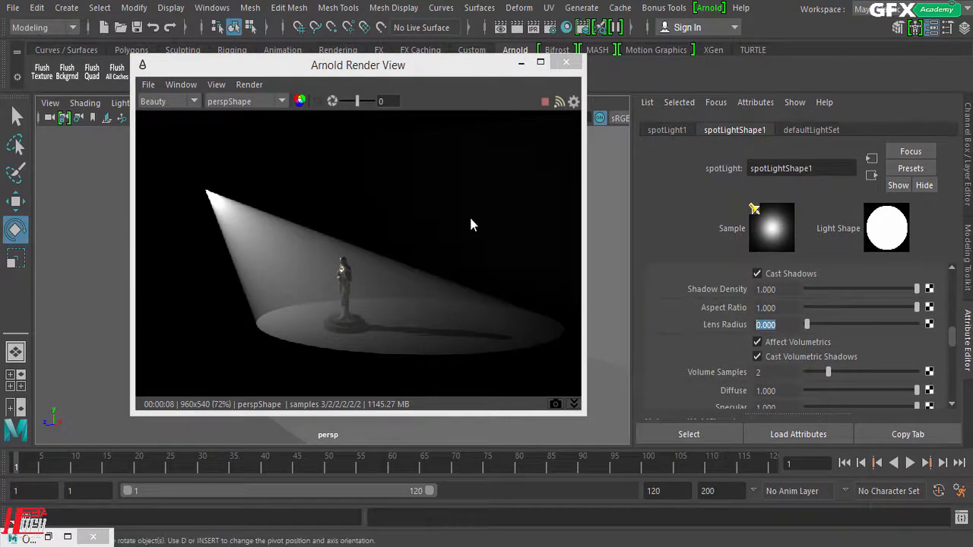
{"action": "left_click_drag", "start_coordinate": [438, 68], "coordinate": [502, 84]}
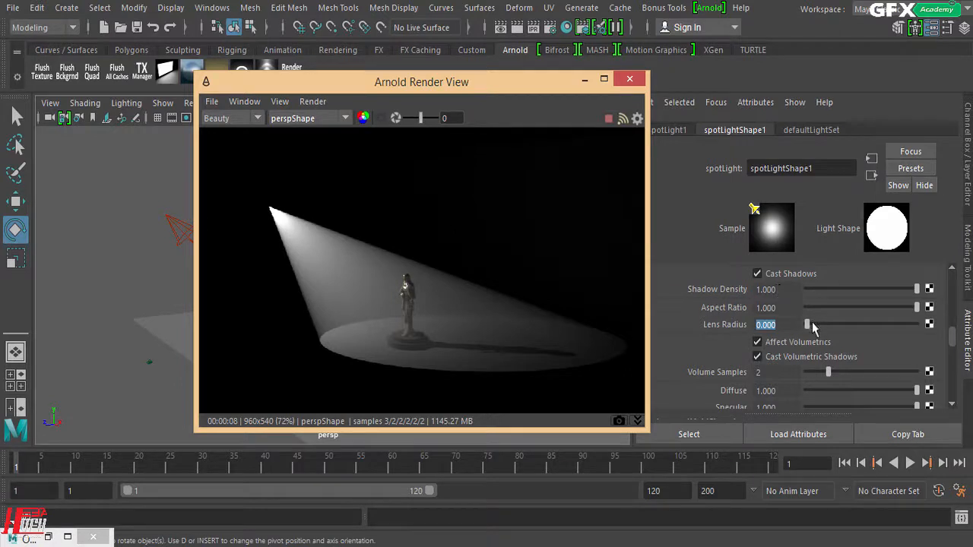
{"action": "left_click_drag", "start_coordinate": [808, 325], "coordinate": [920, 334]}
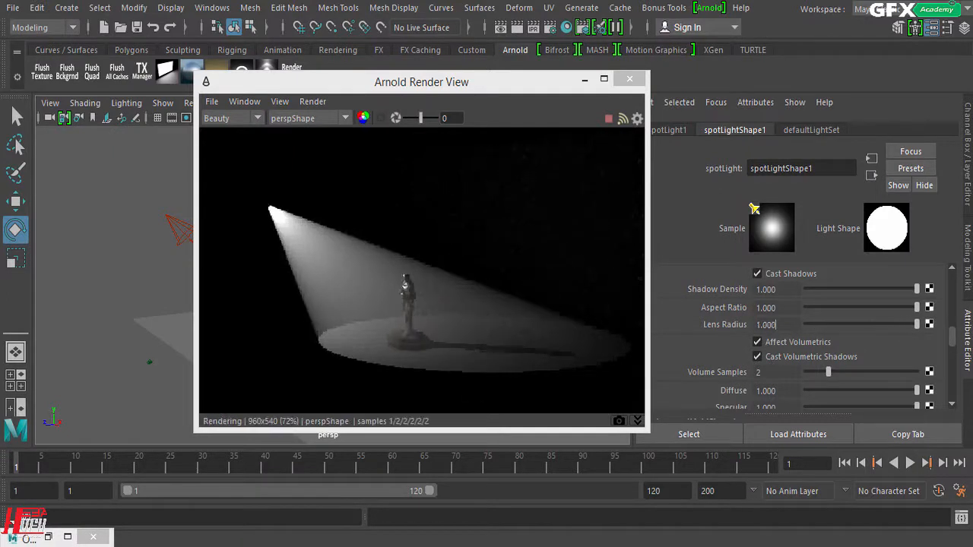
{"action": "double_click", "coordinate": [792, 326]}
{"action": "type", "text": "10"}
{"action": "key", "text": "Return"}
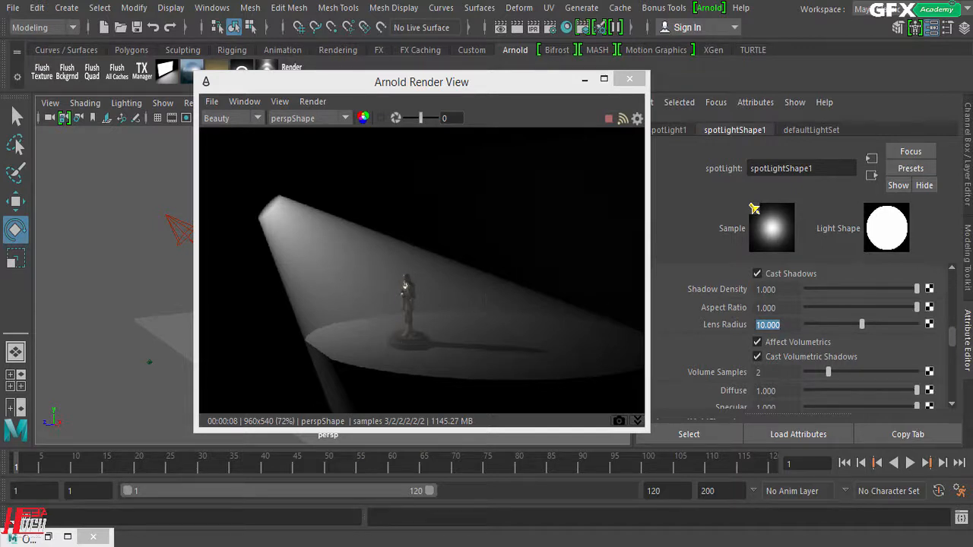
Try Exposure values of 18, 15 and 17 on the spot light to compare the beam's brightness
{"action": "scroll", "coordinate": [874, 332], "scroll_direction": "up", "scroll_amount": 5}
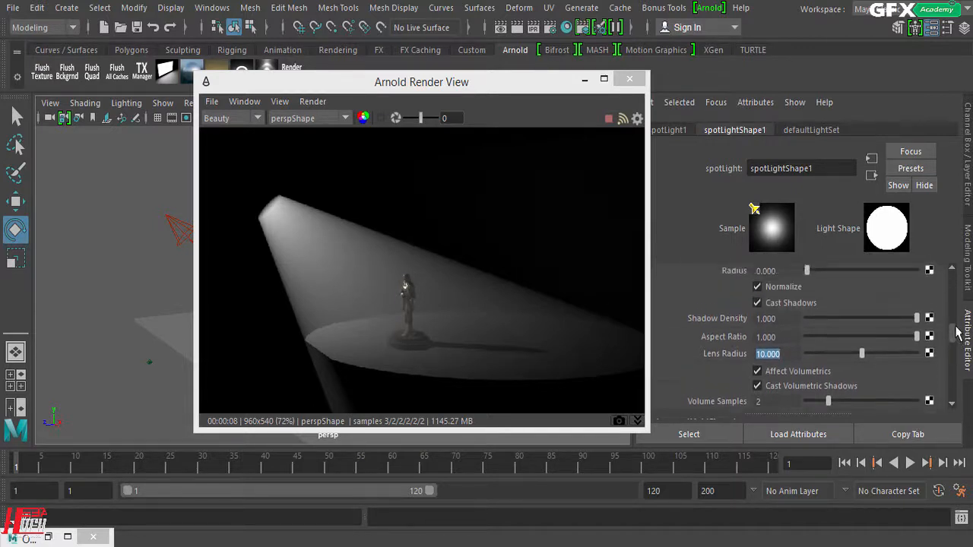
{"action": "double_click", "coordinate": [784, 339]}
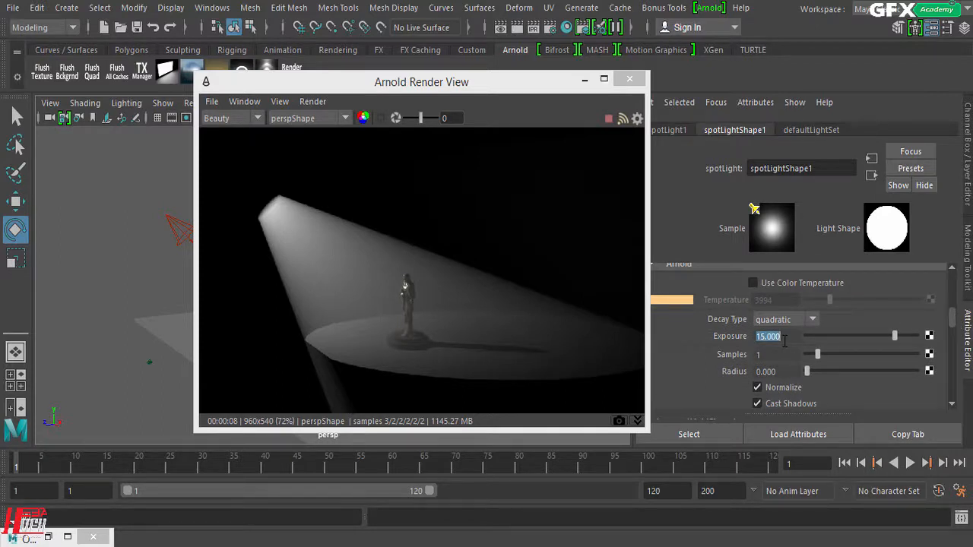
{"action": "type", "text": "18"}
{"action": "key", "text": "Return"}
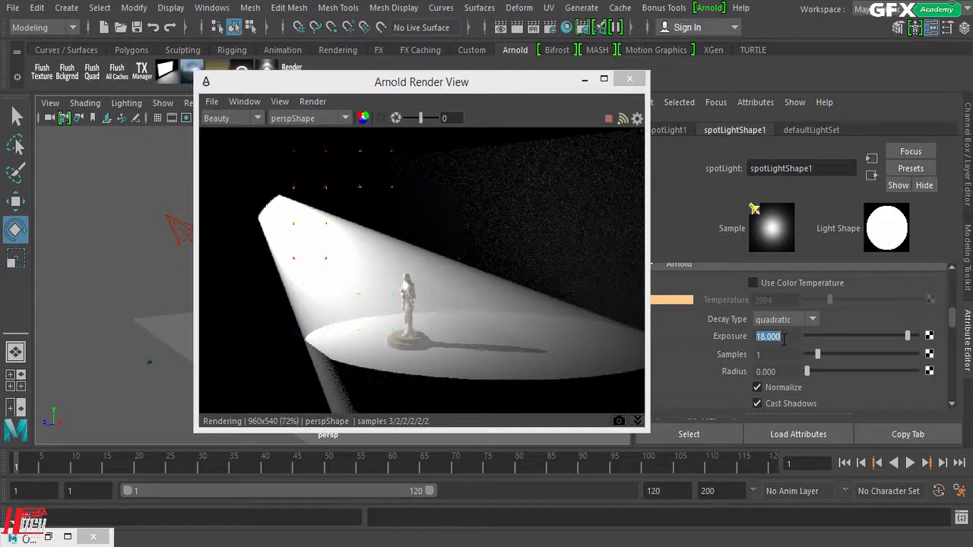
{"action": "type", "text": "15"}
{"action": "key", "text": "Return"}
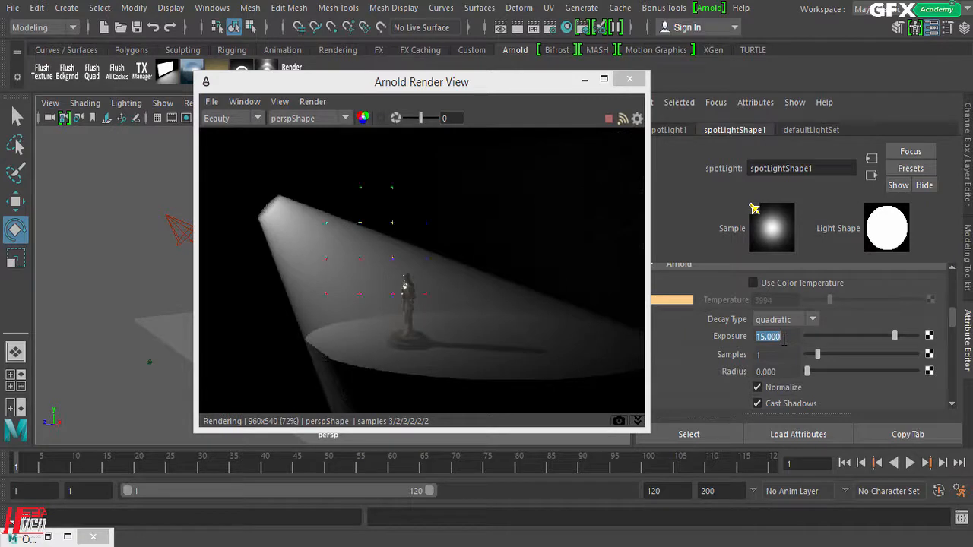
{"action": "type", "text": "17"}
{"action": "key", "text": "Return"}
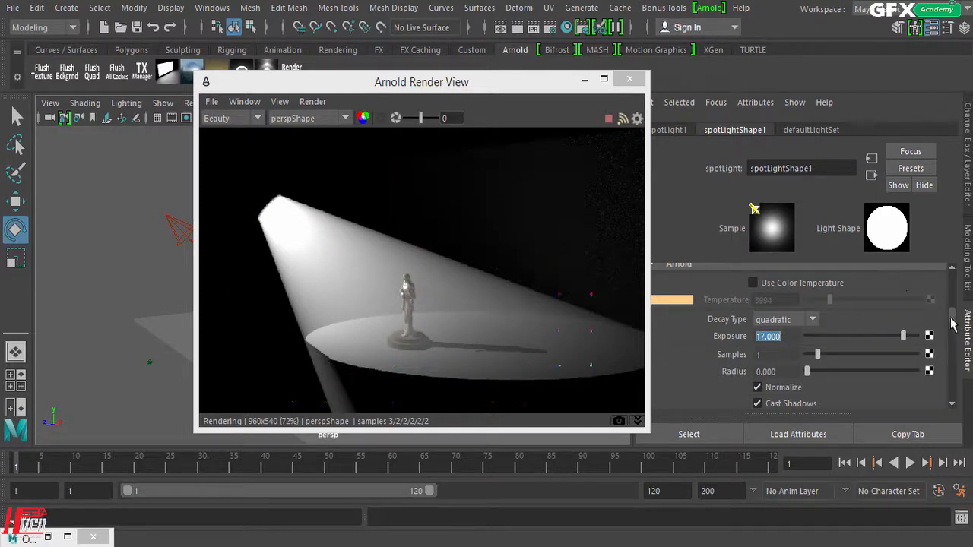
Return the spot light's Lens Radius to 0 and set its Exposure to 16
{"action": "mouse_move", "coordinate": [956, 320]}
{"action": "left_mouse_down"}
{"action": "mouse_move", "coordinate": [957, 344]}
{"action": "mouse_move", "coordinate": [956, 333]}
{"action": "left_mouse_up"}
{"action": "left_click_drag", "start_coordinate": [861, 296], "coordinate": [768, 311]}
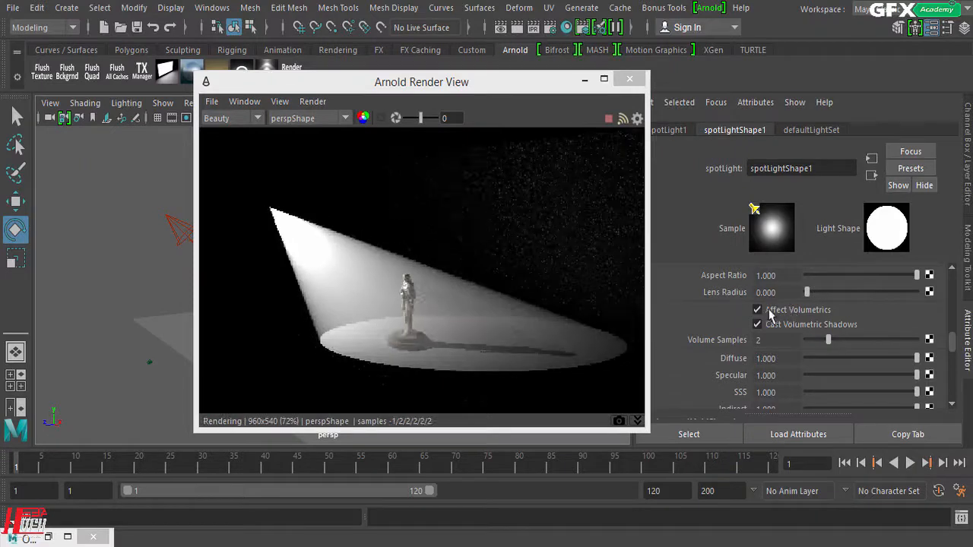
{"action": "scroll", "coordinate": [887, 311], "scroll_direction": "up", "scroll_amount": 5}
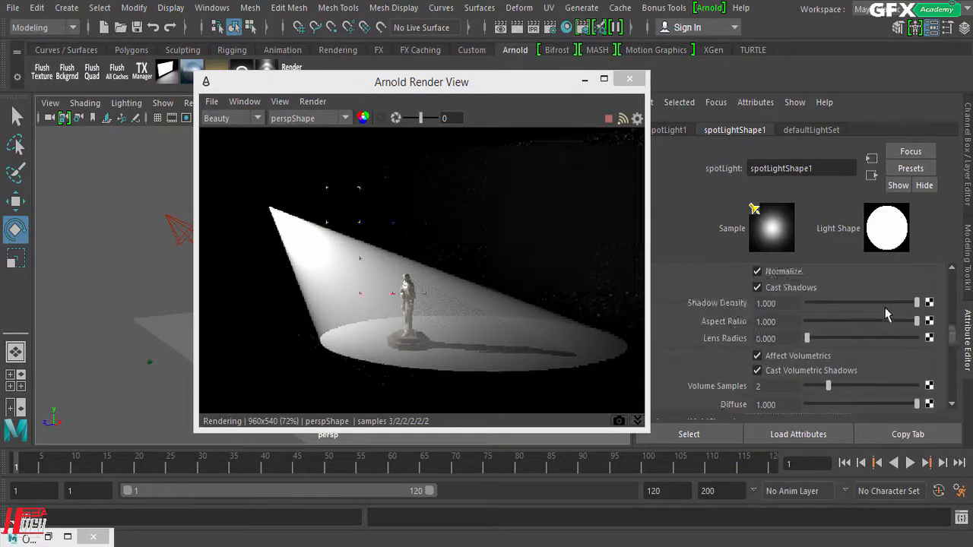
{"action": "scroll", "coordinate": [882, 311], "scroll_direction": "down", "scroll_amount": 1}
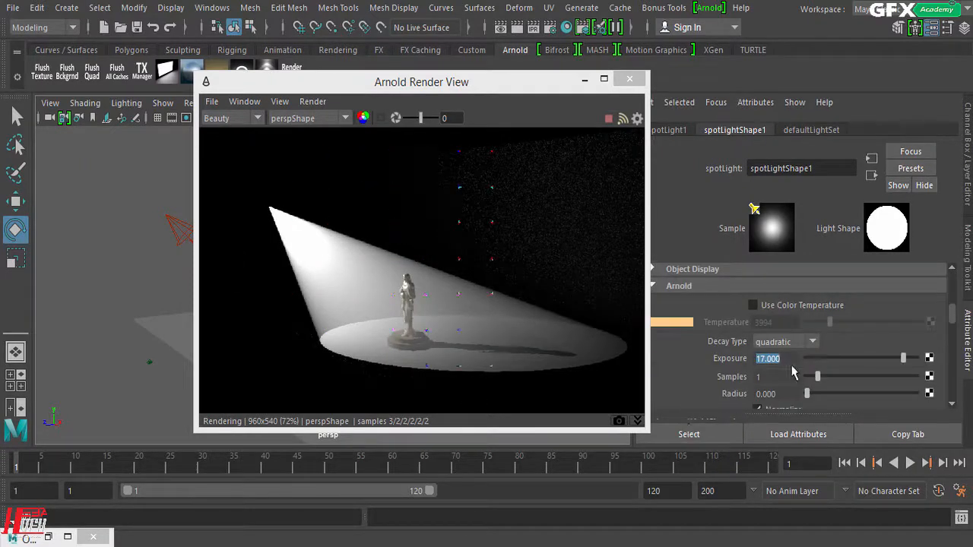
{"action": "type", "text": "15"}
{"action": "key", "text": "Return"}
{"action": "type", "text": "16"}
{"action": "key", "text": "Return"}
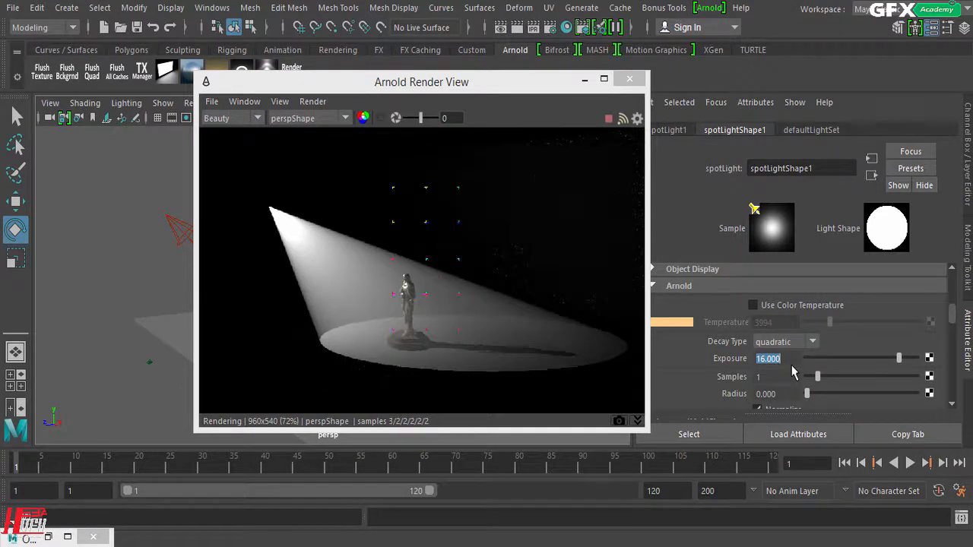
Examine the spot light's volumetric, contribution and light filter settings, with the render view clear of them
{"action": "scroll", "coordinate": [792, 371], "scroll_direction": "down", "scroll_amount": 2}
{"action": "scroll", "coordinate": [792, 371], "scroll_direction": "down", "scroll_amount": 2}
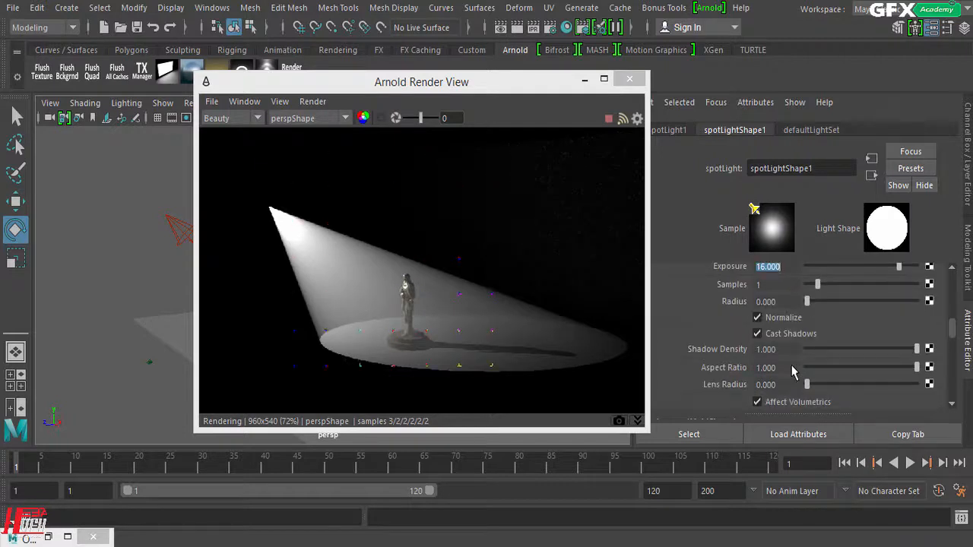
{"action": "scroll", "coordinate": [793, 371], "scroll_direction": "down", "scroll_amount": 4}
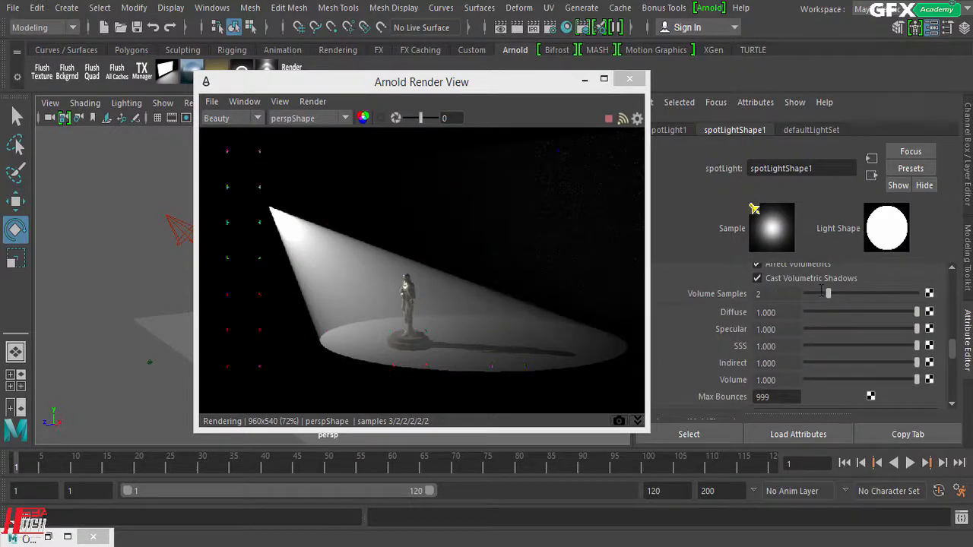
{"action": "left_click_drag", "start_coordinate": [510, 85], "coordinate": [394, 88]}
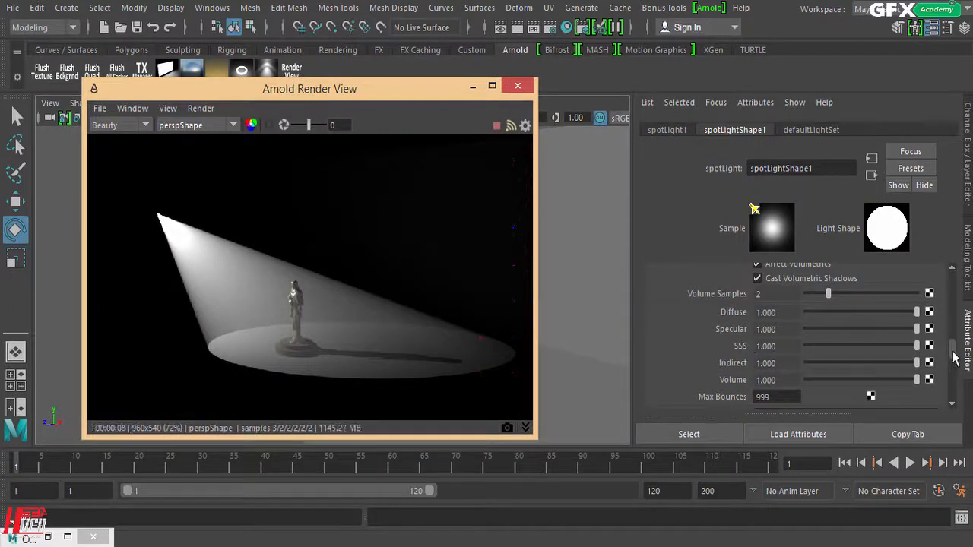
{"action": "left_click_drag", "start_coordinate": [952, 353], "coordinate": [947, 372]}
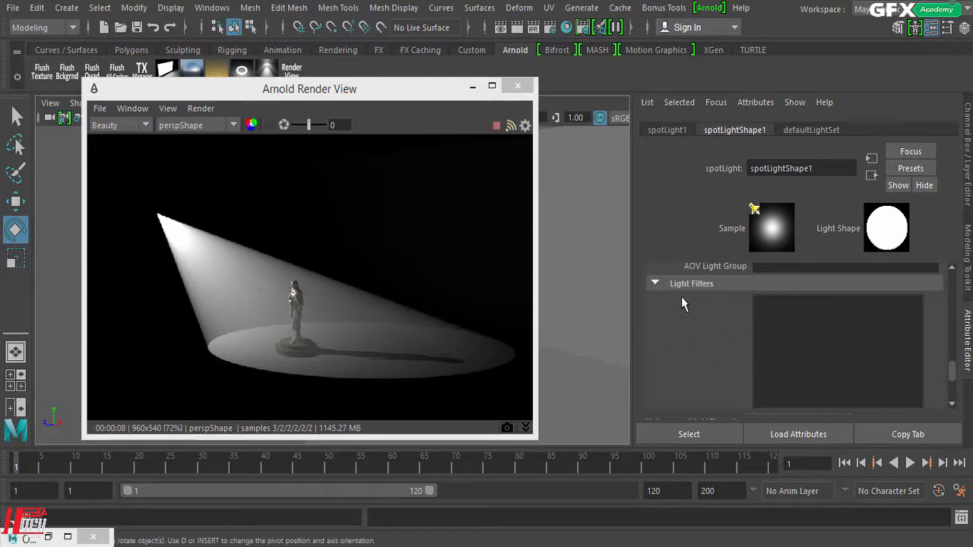
{"action": "scroll", "coordinate": [752, 316], "scroll_direction": "down", "scroll_amount": 1}
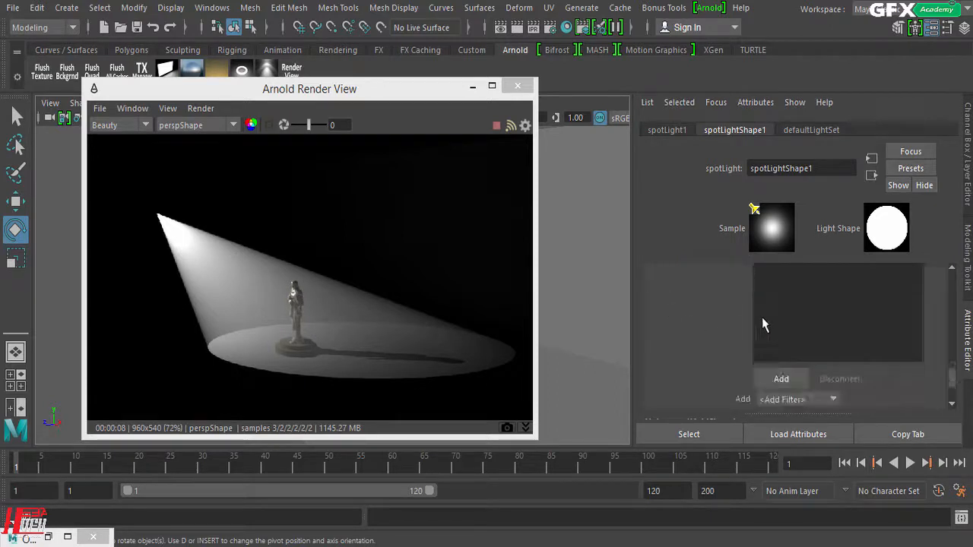
{"action": "scroll", "coordinate": [693, 327], "scroll_direction": "up", "scroll_amount": 1}
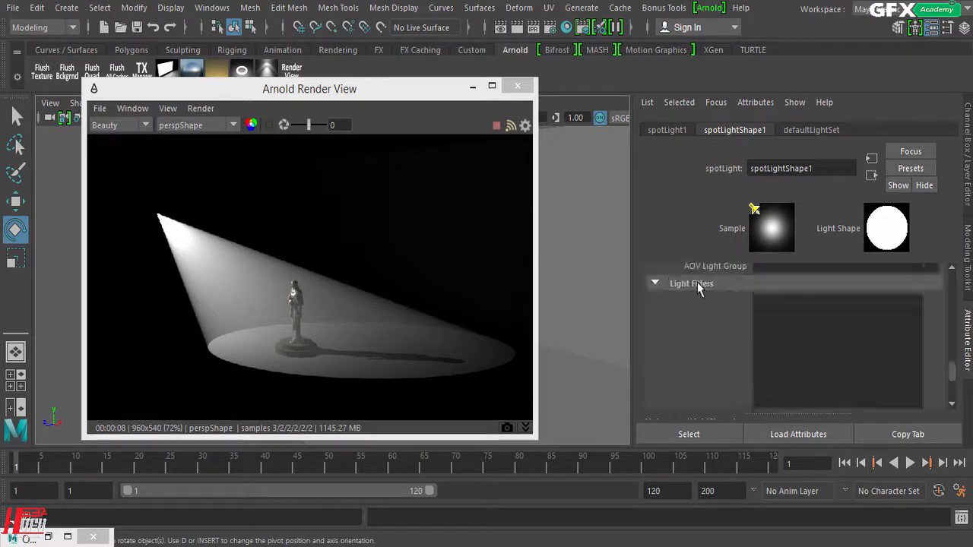
{"action": "scroll", "coordinate": [775, 312], "scroll_direction": "down", "scroll_amount": 1}
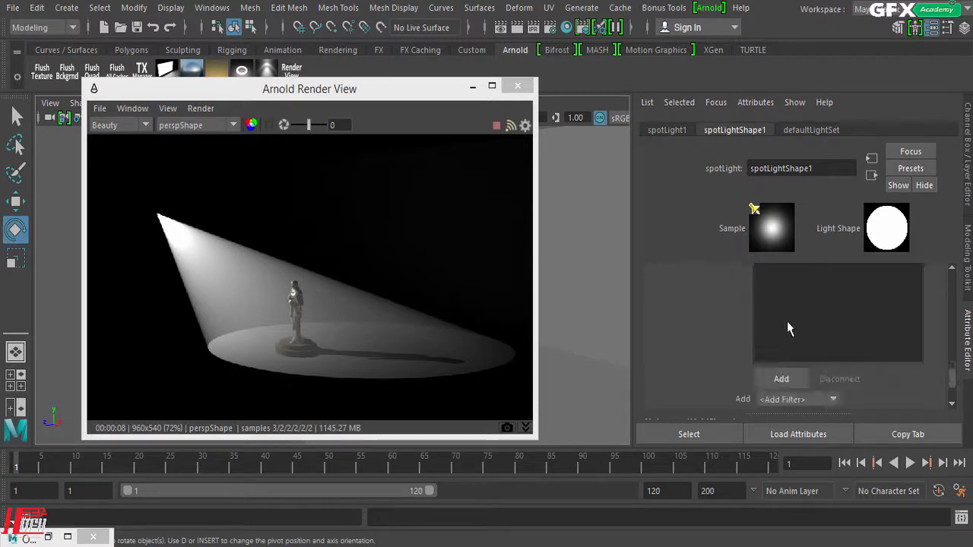
Check which light filter types can be added to the spot light
{"action": "left_click", "coordinate": [782, 379]}
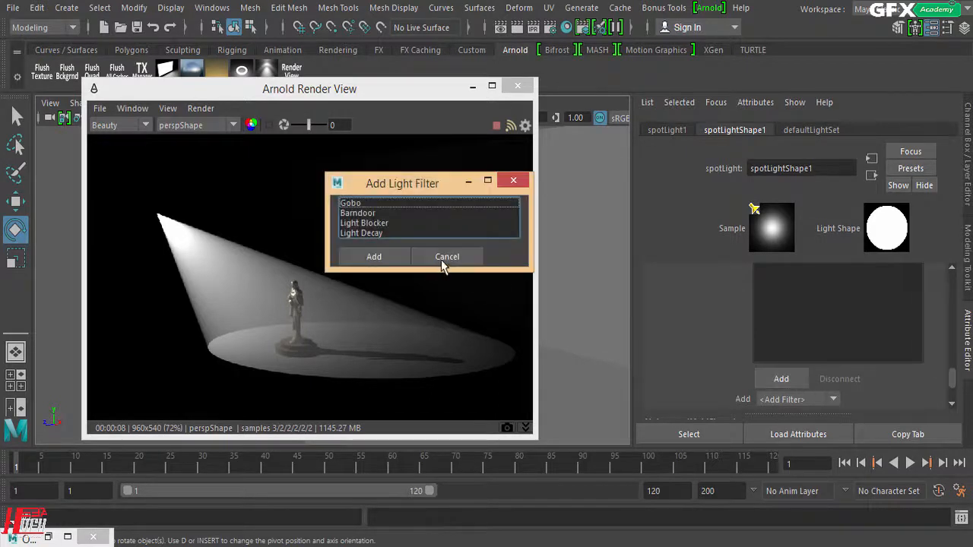
{"action": "left_click", "coordinate": [447, 257]}
{"action": "left_click", "coordinate": [787, 400]}
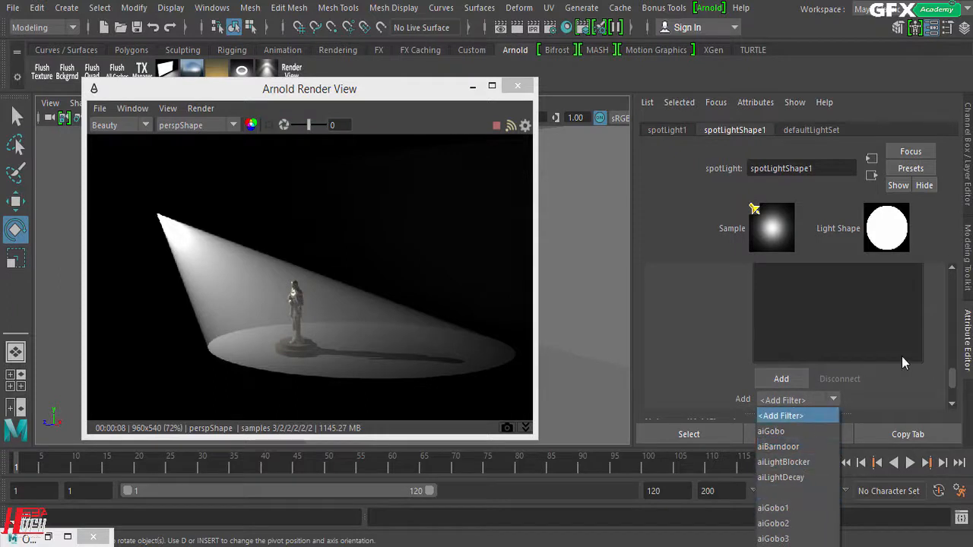
{"action": "left_click", "coordinate": [903, 362]}
Add a Light Decay filter to the spot light and open the filter's attributes
{"action": "left_click", "coordinate": [767, 386]}
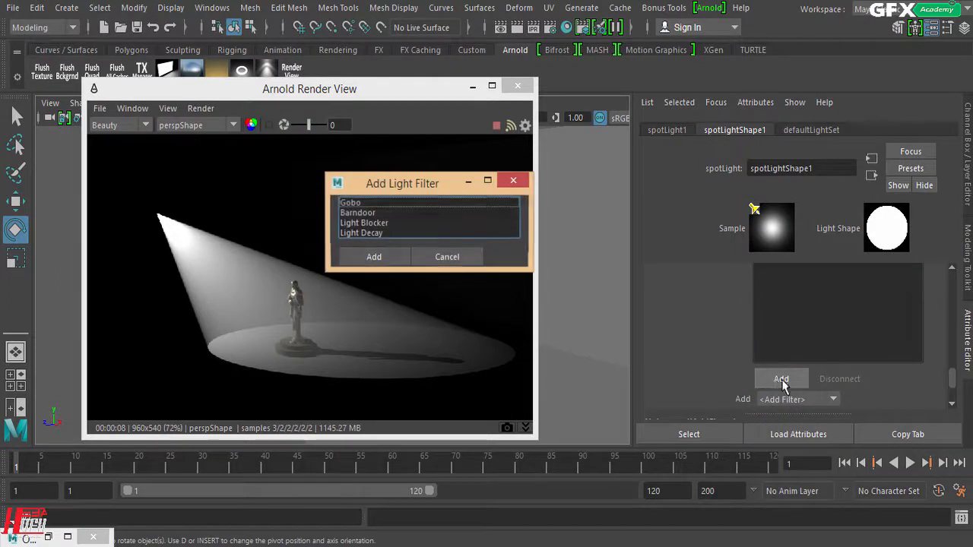
{"action": "left_click_drag", "start_coordinate": [446, 194], "coordinate": [620, 186]}
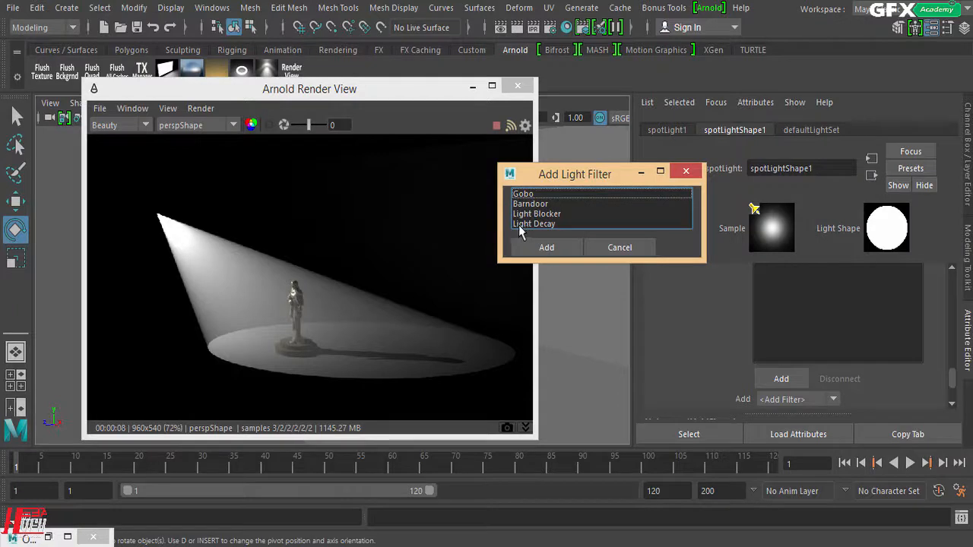
{"action": "left_click", "coordinate": [546, 224]}
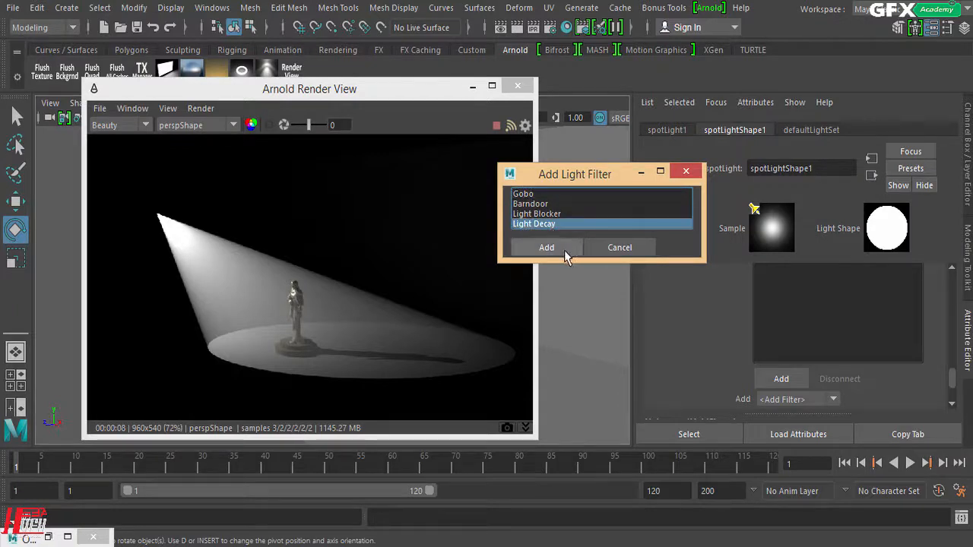
{"action": "left_click", "coordinate": [564, 250]}
{"action": "scroll", "coordinate": [822, 308], "scroll_direction": "up", "scroll_amount": 3}
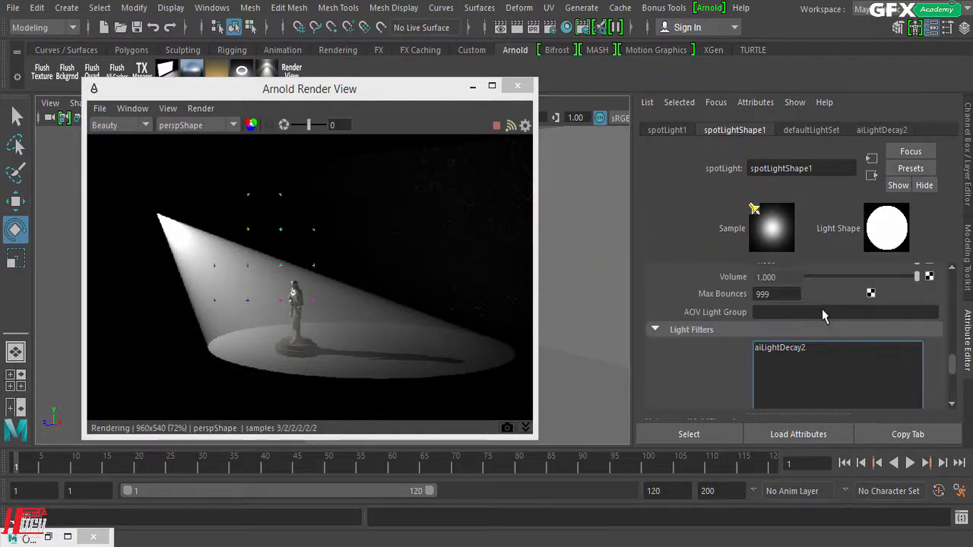
{"action": "scroll", "coordinate": [821, 309], "scroll_direction": "down", "scroll_amount": 2}
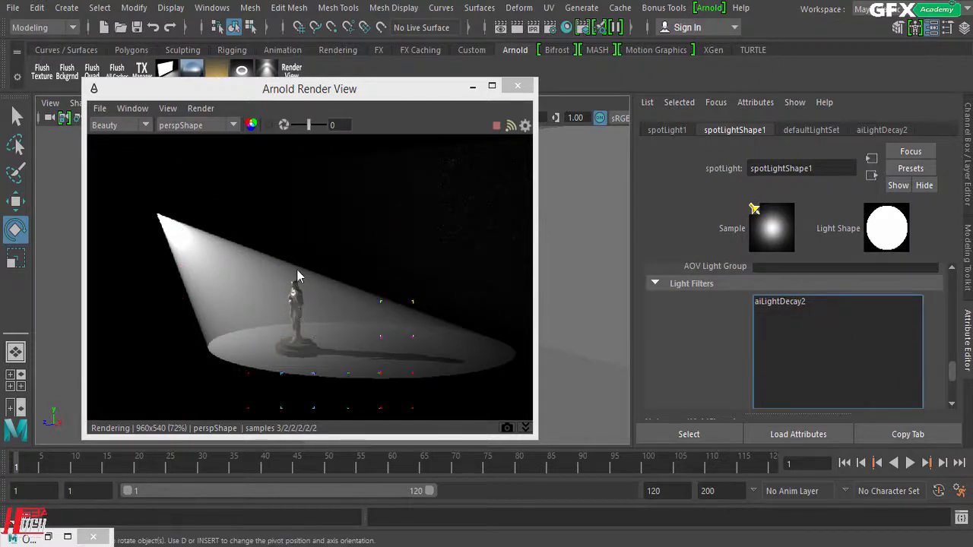
{"action": "left_click", "coordinate": [786, 301]}
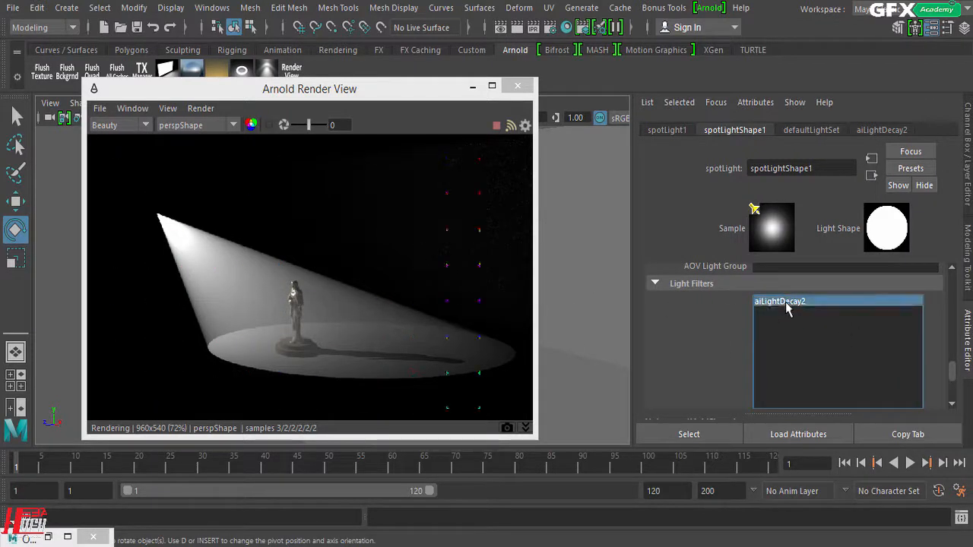
{"action": "double_click", "coordinate": [785, 302]}
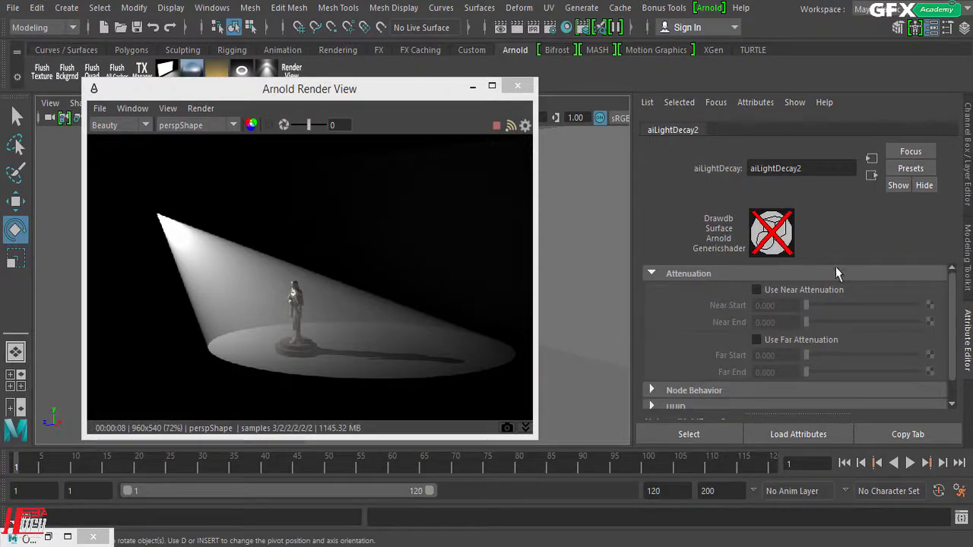
Try near attenuation on the light decay filter with its Near Start and Near End values, and switch it off again
{"action": "left_click", "coordinate": [813, 290]}
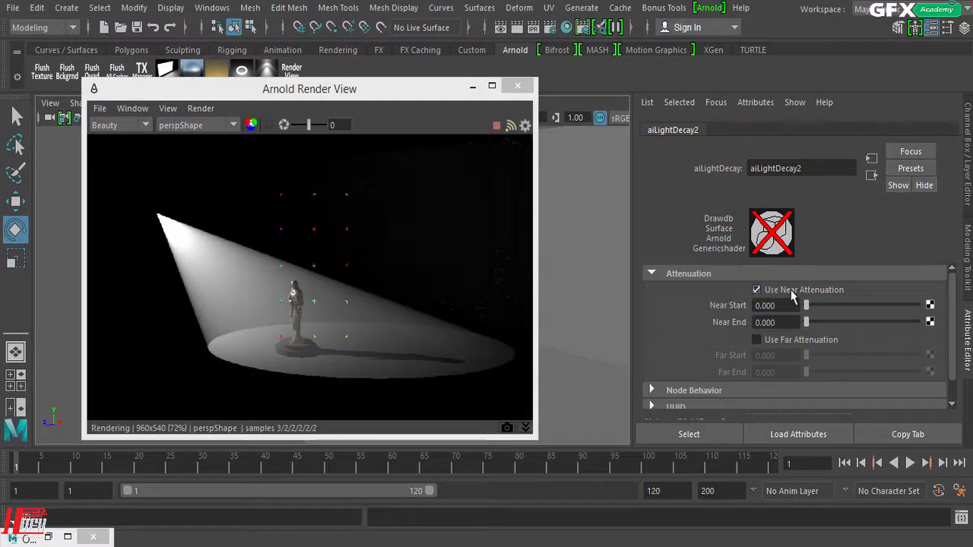
{"action": "left_click", "coordinate": [822, 342]}
{"action": "left_click", "coordinate": [821, 340]}
{"action": "mouse_move", "coordinate": [807, 307]}
{"action": "left_mouse_down"}
{"action": "mouse_move", "coordinate": [798, 315]}
{"action": "mouse_move", "coordinate": [820, 317]}
{"action": "mouse_move", "coordinate": [796, 319]}
{"action": "left_mouse_up"}
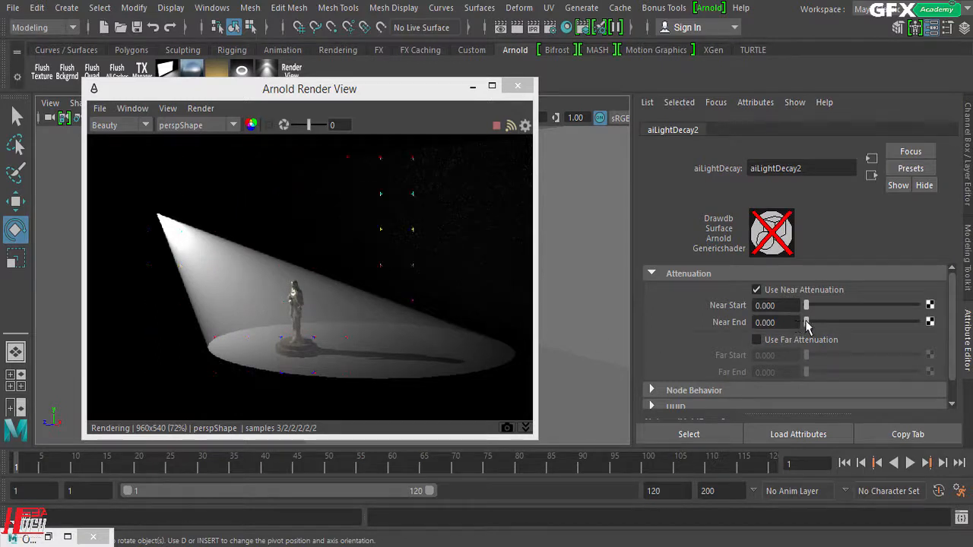
{"action": "left_click_drag", "start_coordinate": [806, 323], "coordinate": [842, 337]}
{"action": "left_click_drag", "start_coordinate": [827, 339], "coordinate": [651, 337]}
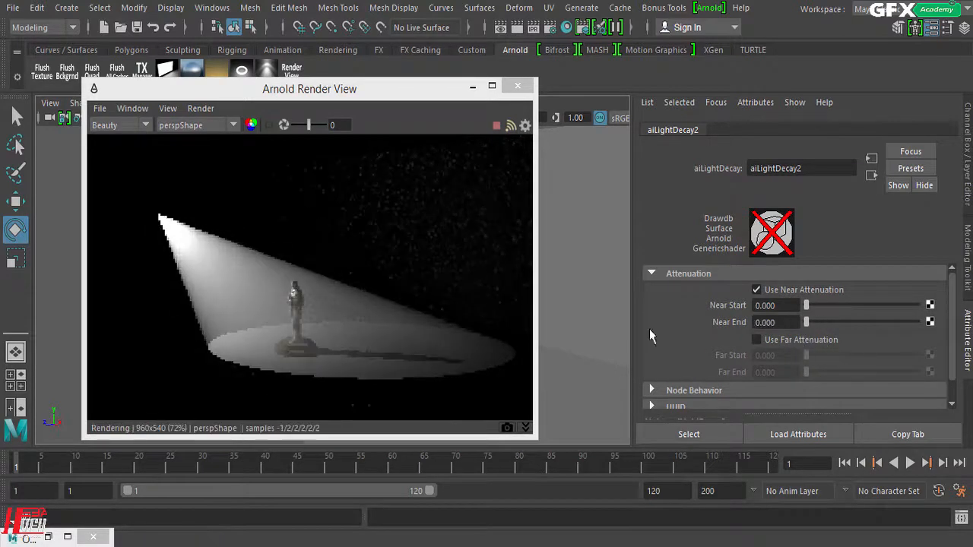
{"action": "left_click", "coordinate": [790, 293]}
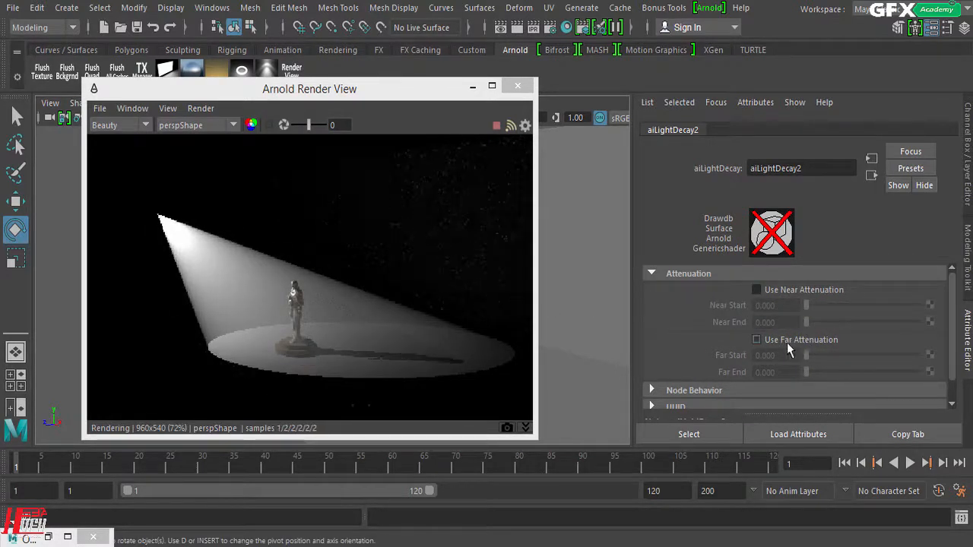
Enable far attenuation on the light decay filter with Far Start 272.727 and Far End 149.351
{"action": "left_click", "coordinate": [784, 340]}
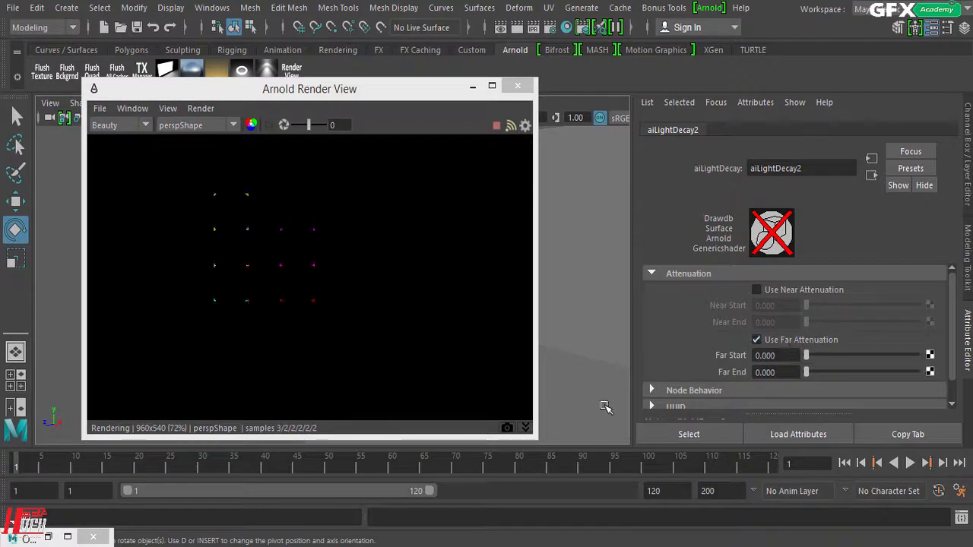
{"action": "left_click_drag", "start_coordinate": [806, 355], "coordinate": [821, 381]}
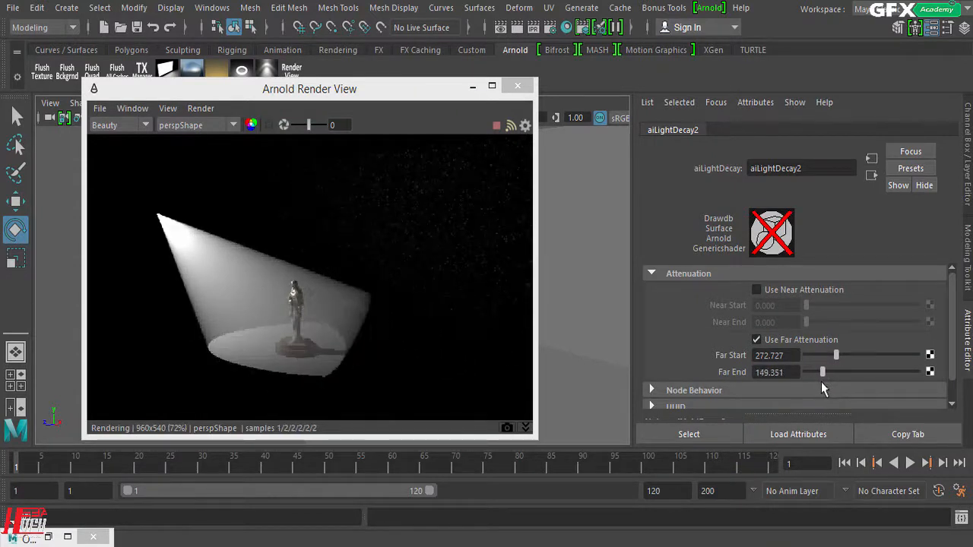
Enable near attenuation with Near Start 19.481, and set Far Start to 305.195 and Far End to 201.299
{"action": "left_click", "coordinate": [812, 293]}
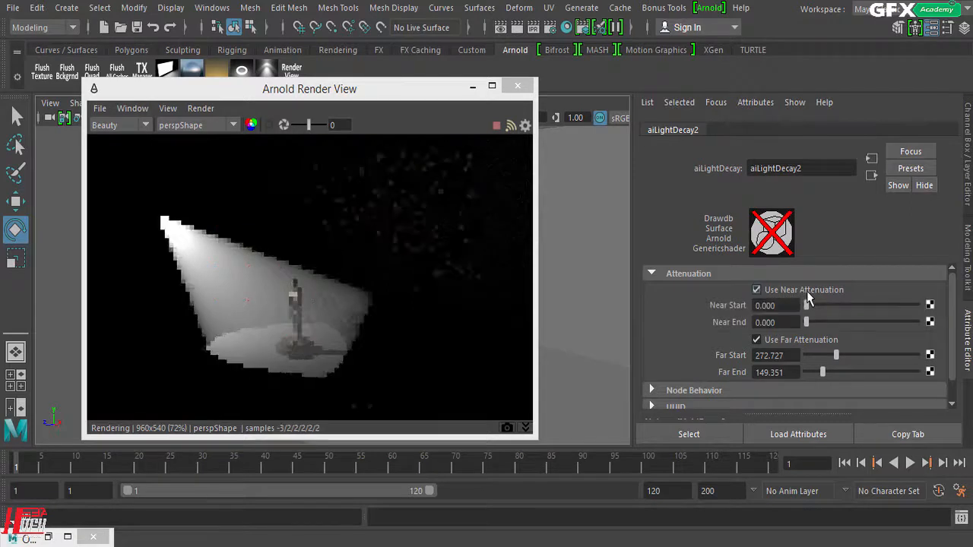
{"action": "left_click_drag", "start_coordinate": [810, 307], "coordinate": [814, 307]}
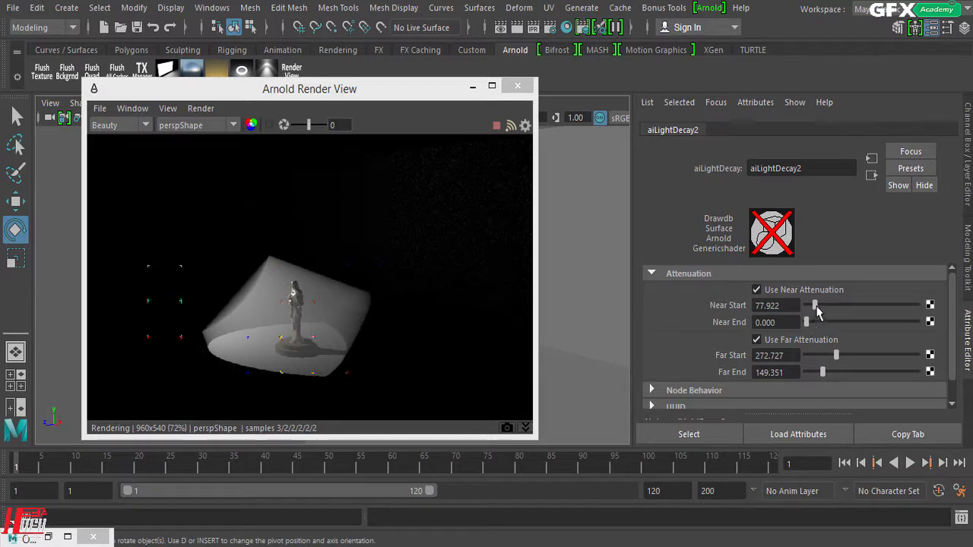
{"action": "left_click_drag", "start_coordinate": [815, 306], "coordinate": [804, 307]}
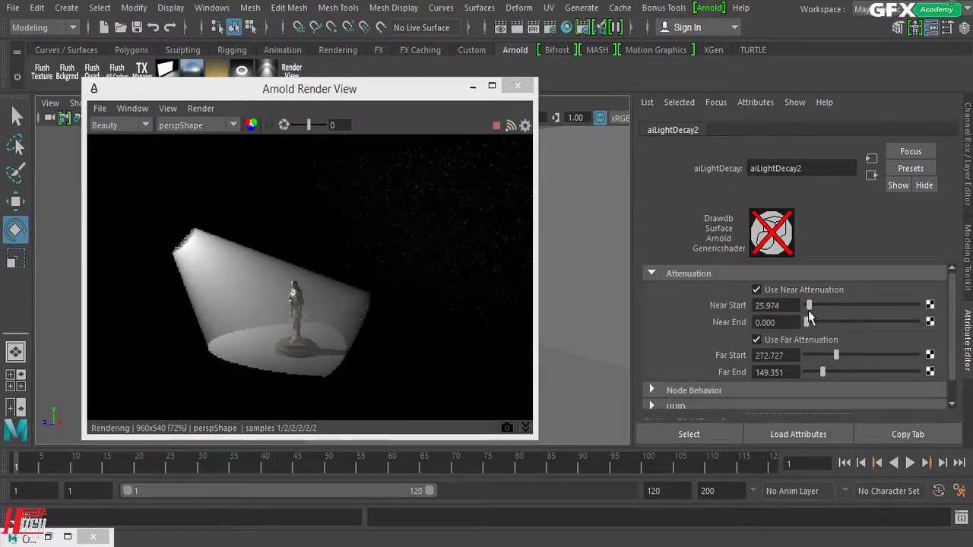
{"action": "left_click_drag", "start_coordinate": [806, 306], "coordinate": [809, 305]}
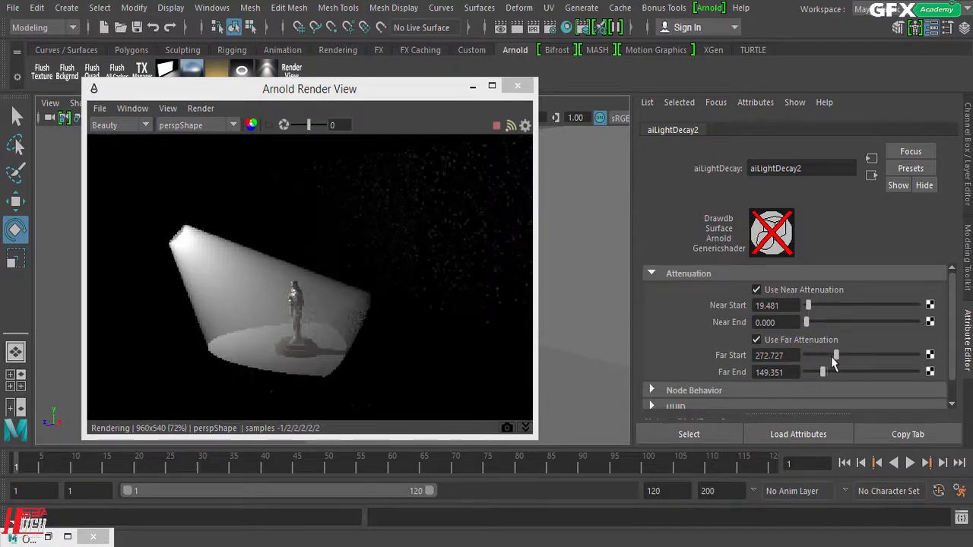
{"action": "mouse_move", "coordinate": [836, 355]}
{"action": "left_mouse_down"}
{"action": "mouse_move", "coordinate": [852, 357]}
{"action": "mouse_move", "coordinate": [828, 372]}
{"action": "left_mouse_up"}
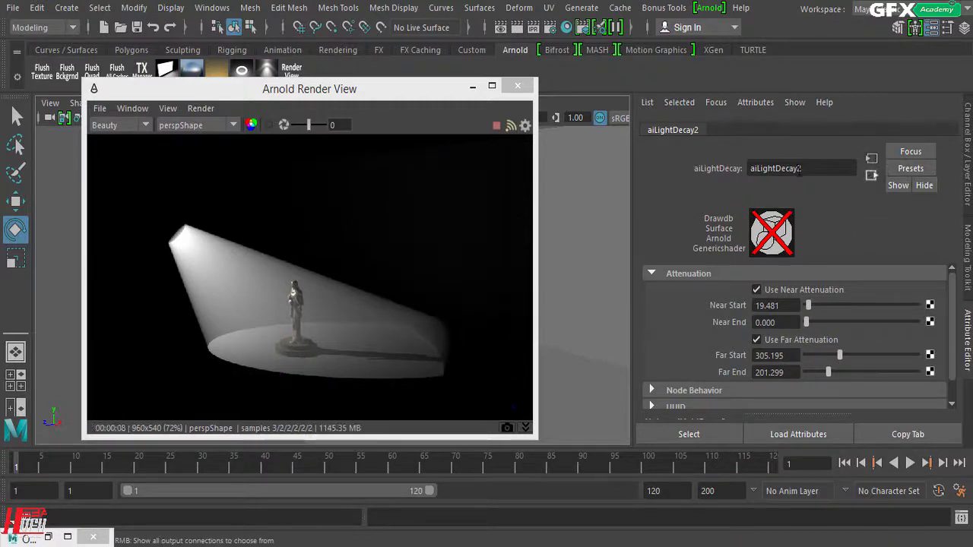
Go back to the spot light's attributes and disconnect the light decay filter from it
{"action": "left_click", "coordinate": [717, 104]}
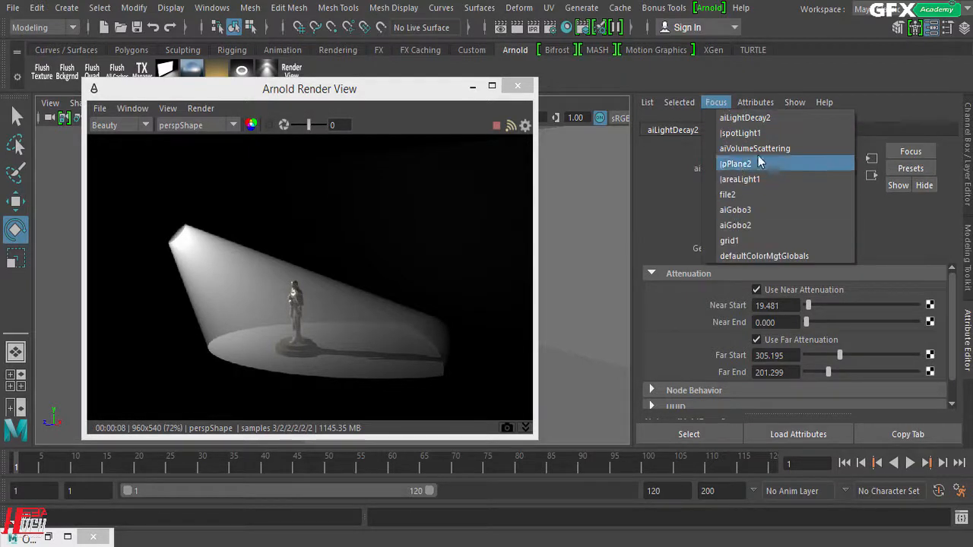
{"action": "left_click", "coordinate": [778, 134]}
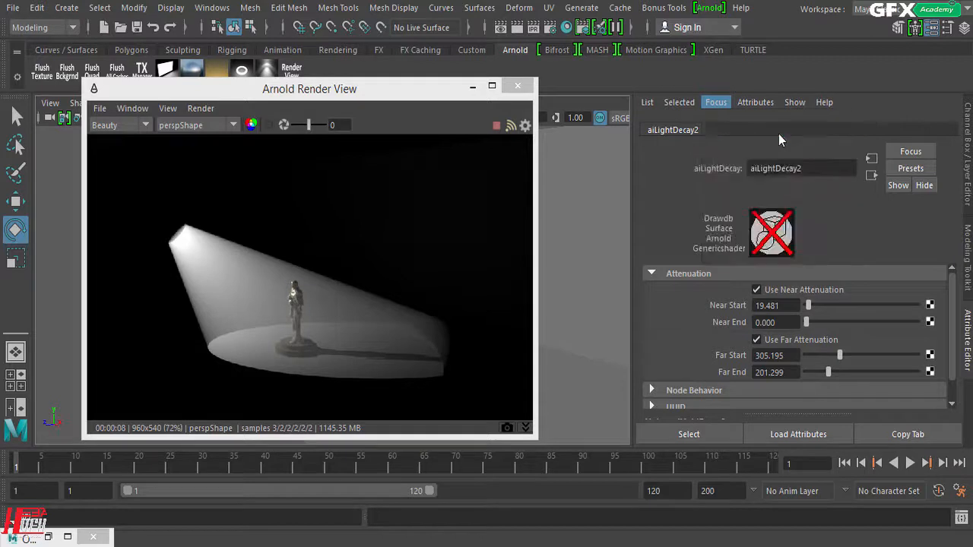
{"action": "left_click", "coordinate": [742, 131]}
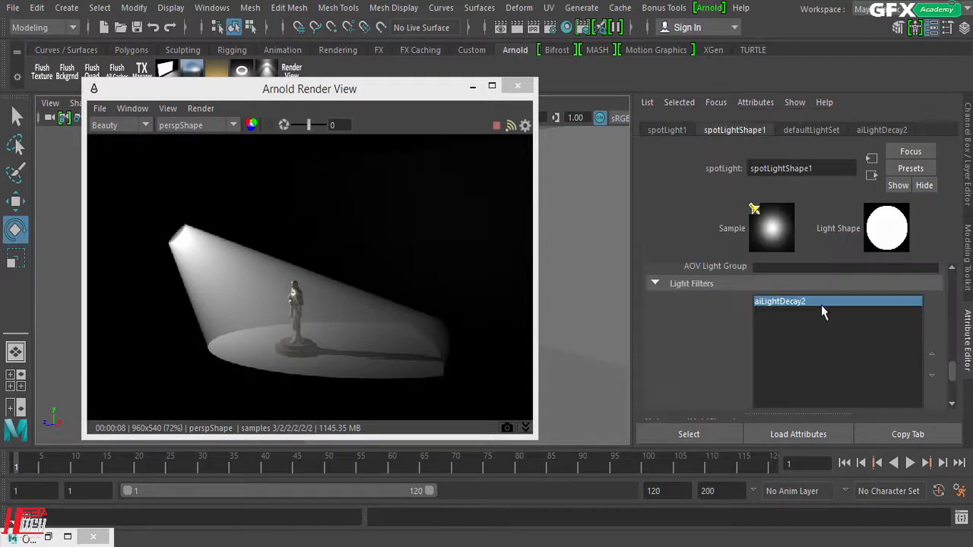
{"action": "scroll", "coordinate": [826, 307], "scroll_direction": "down", "scroll_amount": 2}
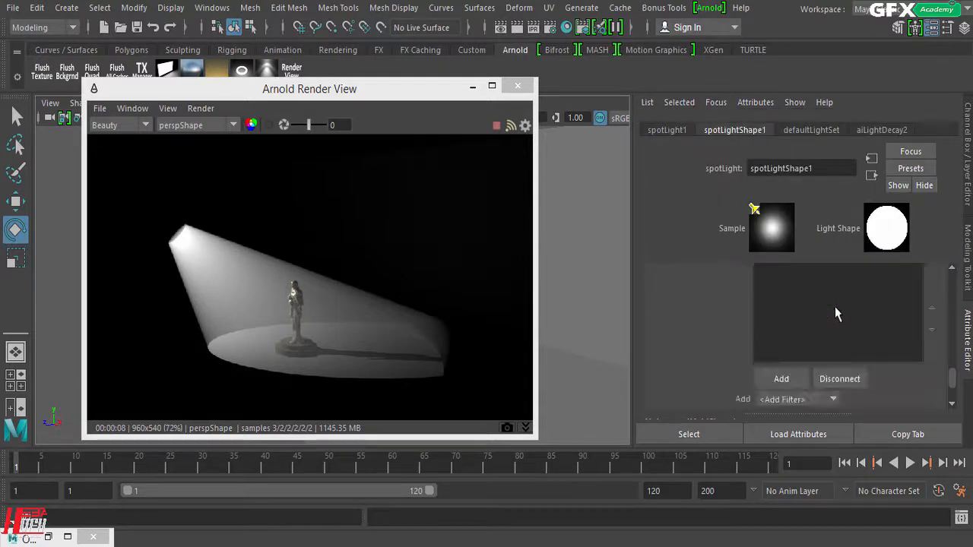
{"action": "left_click", "coordinate": [851, 379]}
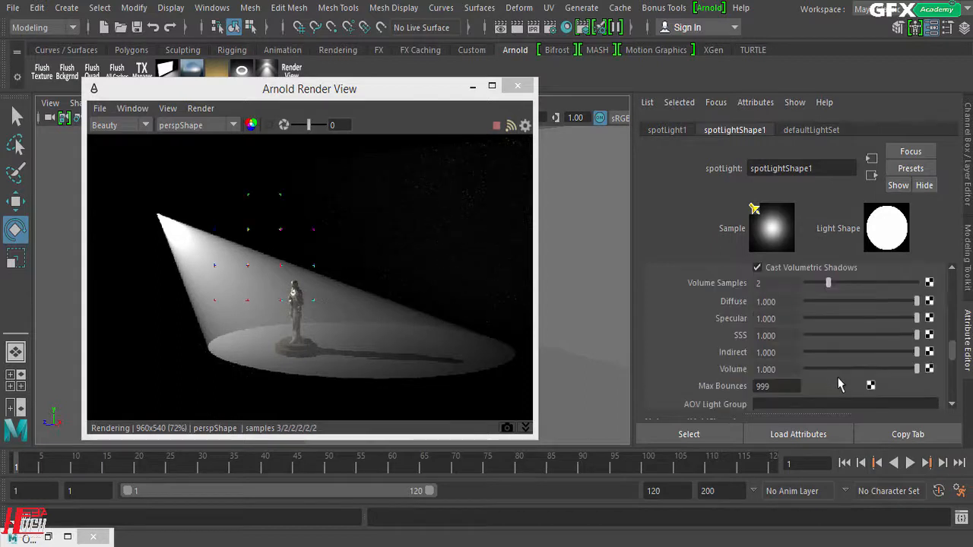
Add a Light Blocker filter to the spot light and open the blocker's attributes
{"action": "scroll", "coordinate": [848, 376], "scroll_direction": "down", "scroll_amount": 1}
{"action": "scroll", "coordinate": [849, 375], "scroll_direction": "down", "scroll_amount": 2}
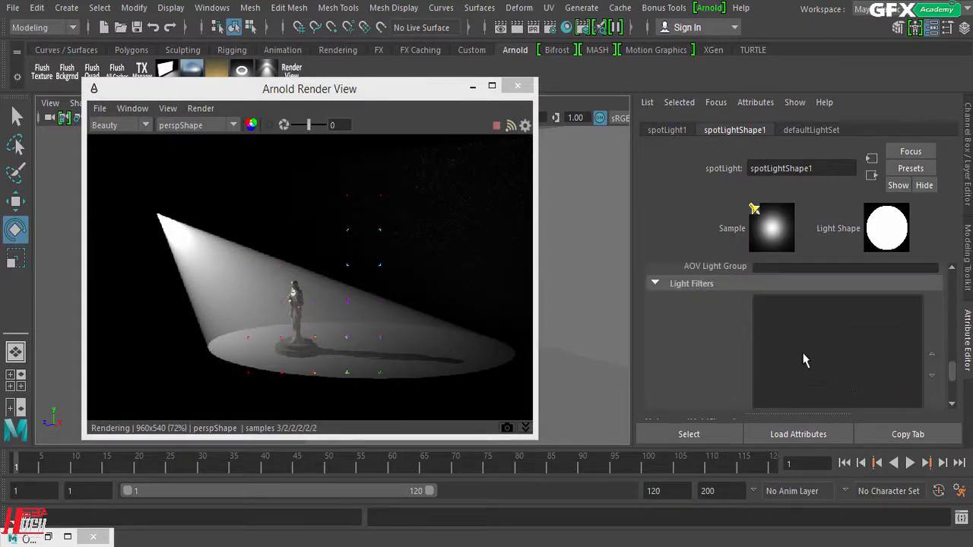
{"action": "scroll", "coordinate": [805, 361], "scroll_direction": "down", "scroll_amount": 2}
{"action": "left_click", "coordinate": [804, 380]}
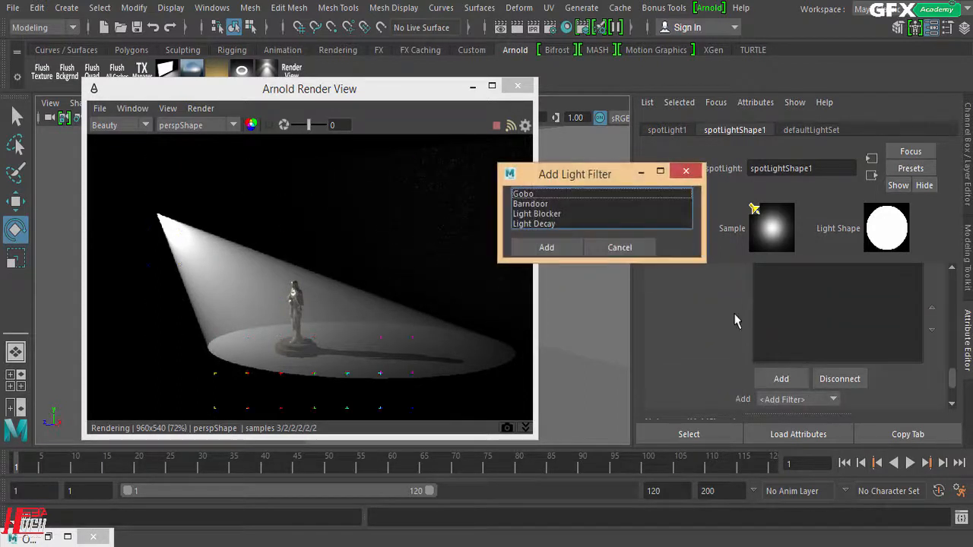
{"action": "left_click", "coordinate": [553, 219]}
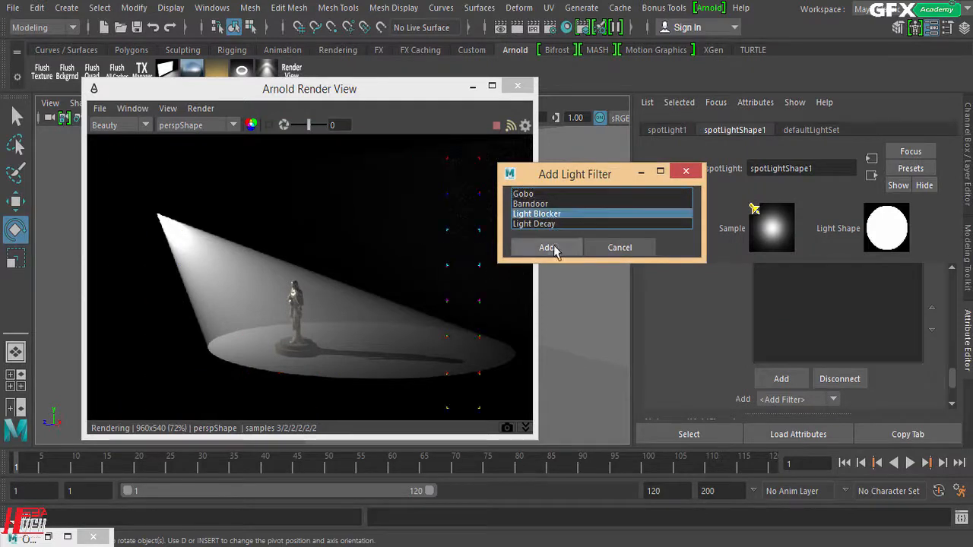
{"action": "left_click", "coordinate": [552, 247]}
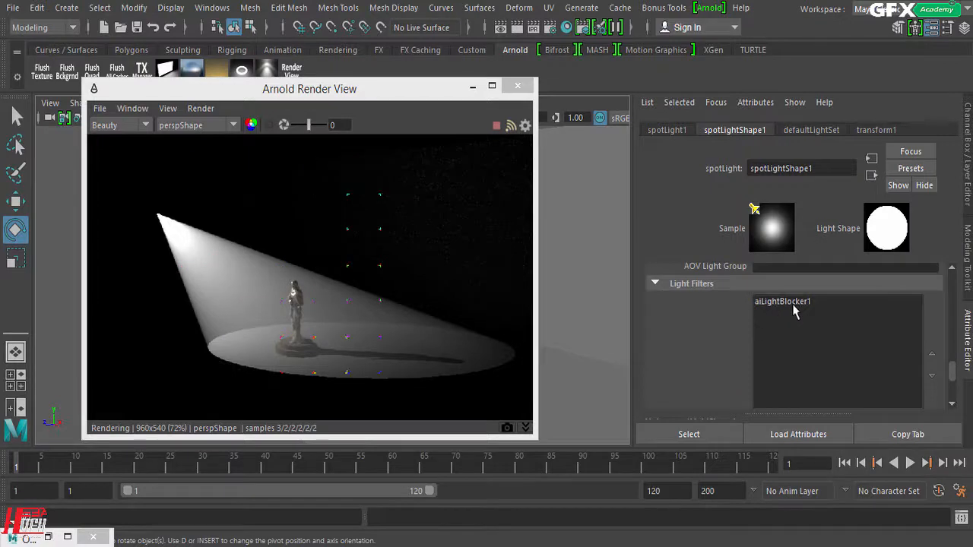
{"action": "left_click", "coordinate": [800, 303]}
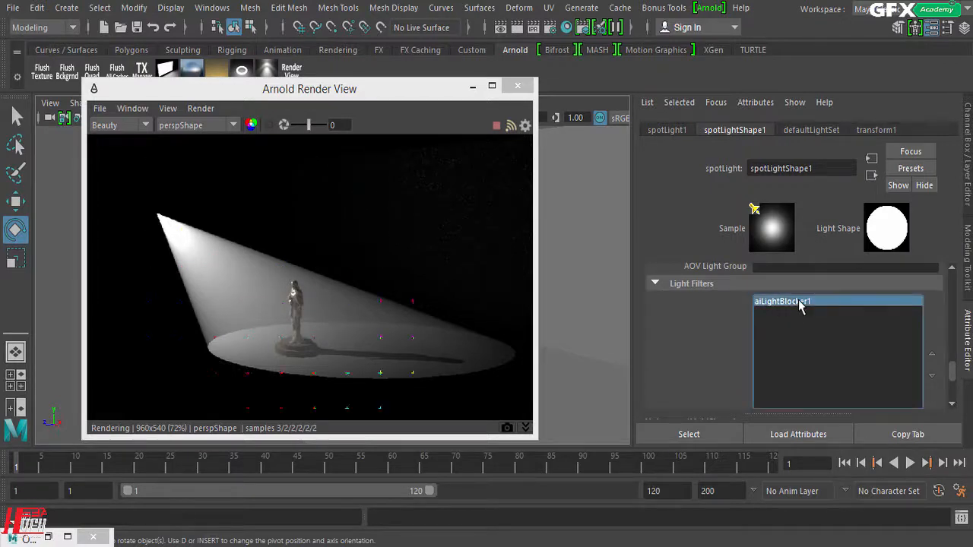
{"action": "double_click", "coordinate": [801, 302]}
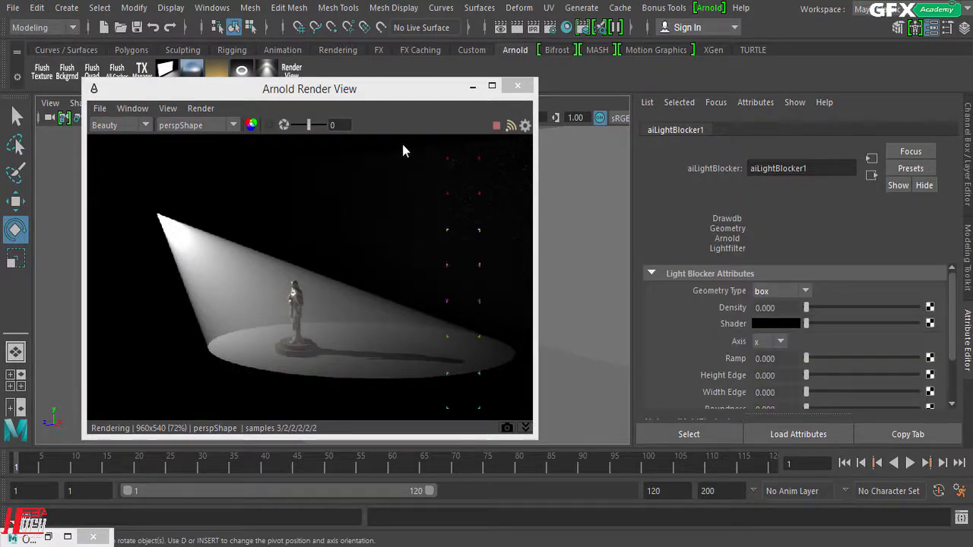
Select the light blocker's transform1 node in the Outliner and scale it uniformly to about 19.4
{"action": "left_click_drag", "start_coordinate": [402, 94], "coordinate": [831, 128]}
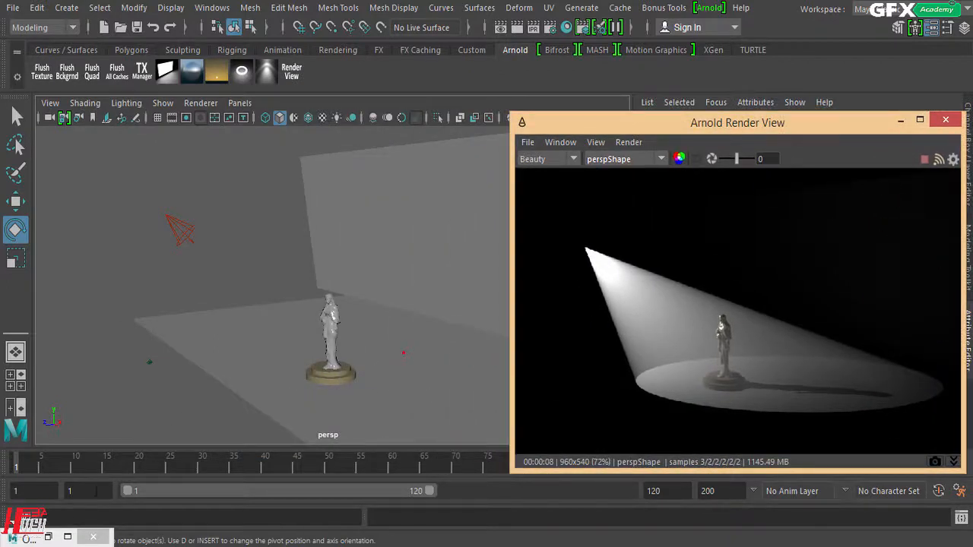
{"action": "left_click", "coordinate": [48, 537]}
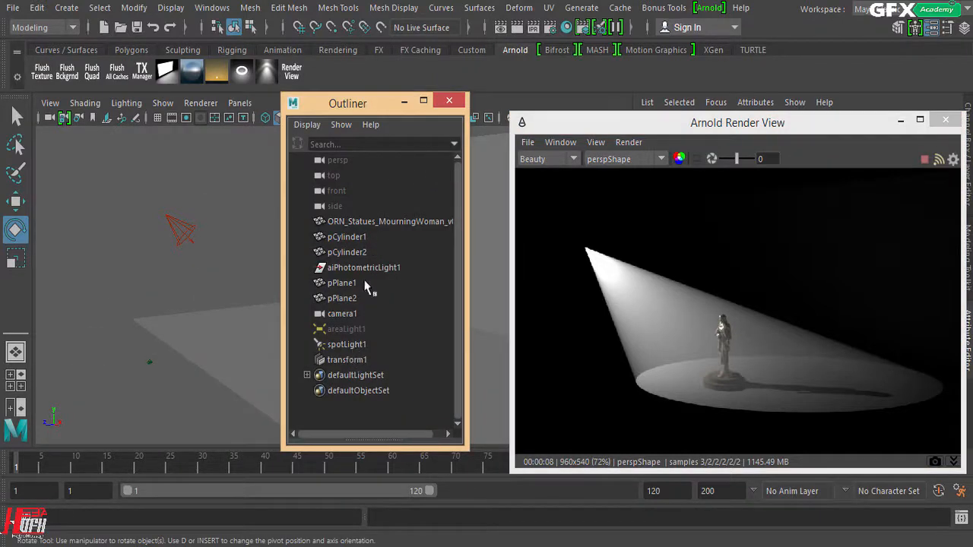
{"action": "left_click", "coordinate": [347, 361]}
{"action": "left_click_drag", "start_coordinate": [382, 104], "coordinate": [748, 99]}
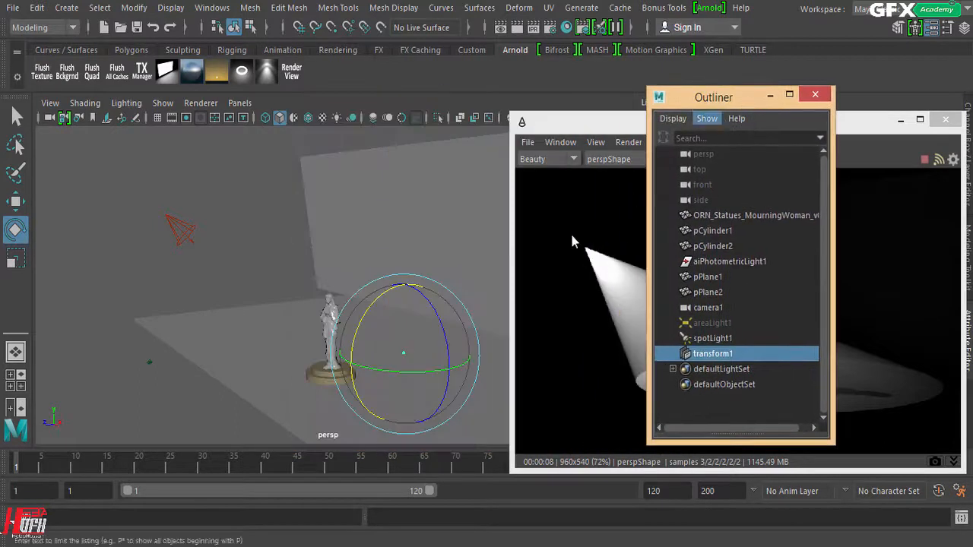
{"action": "key", "text": "r"}
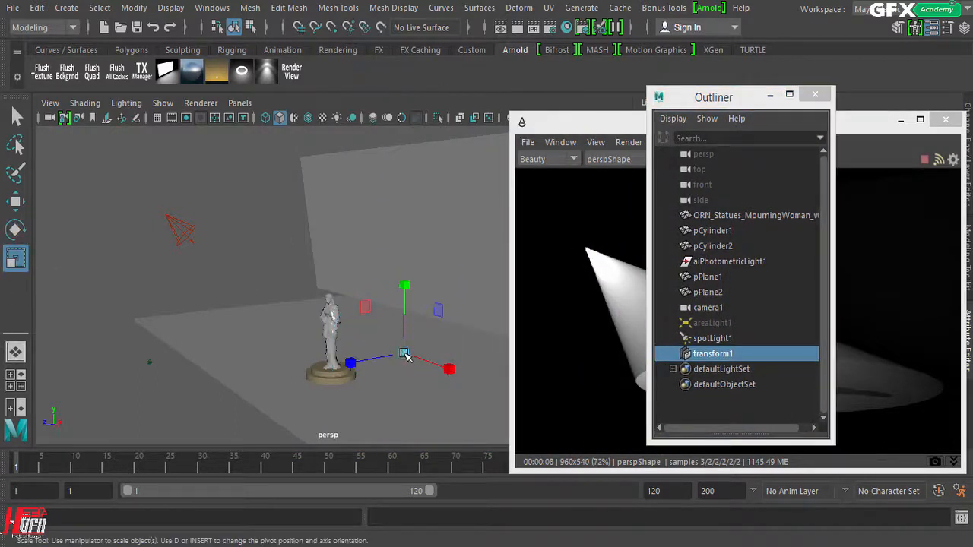
{"action": "left_click_drag", "start_coordinate": [405, 356], "coordinate": [430, 342]}
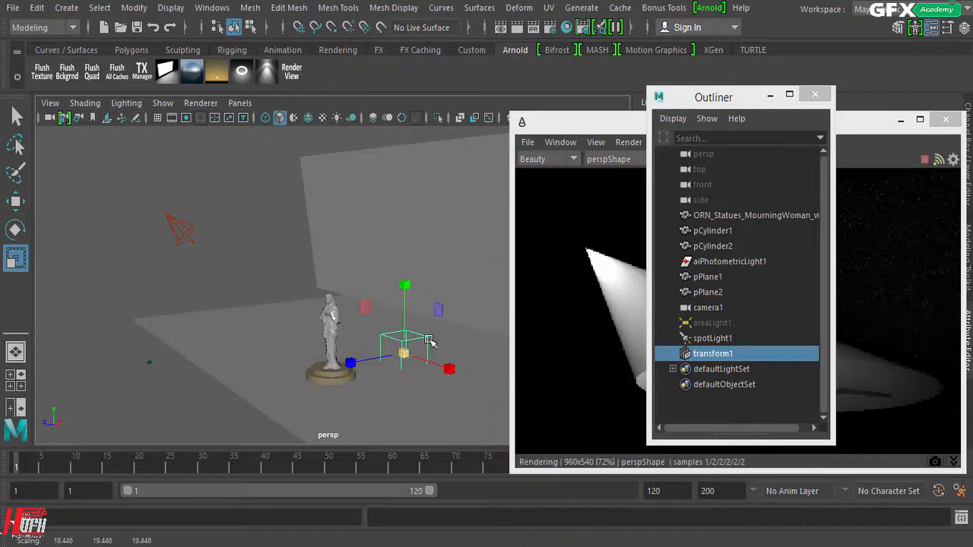
{"action": "left_click", "coordinate": [815, 93]}
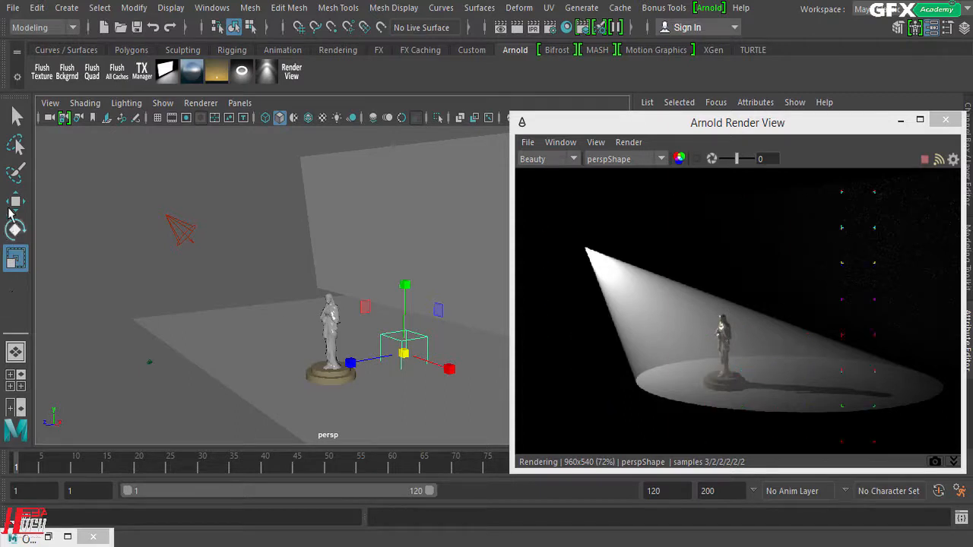
Move the blocker box up between the spot light and the statue, and rotate it about its vertical axis
{"action": "key", "text": "w"}
{"action": "left_click_drag", "start_coordinate": [333, 364], "coordinate": [202, 364]}
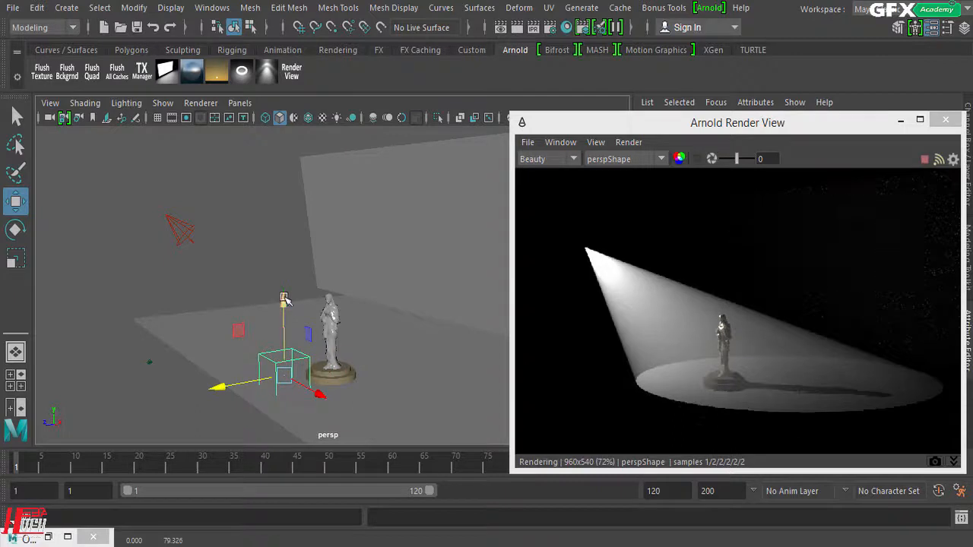
{"action": "left_click_drag", "start_coordinate": [283, 298], "coordinate": [287, 220]}
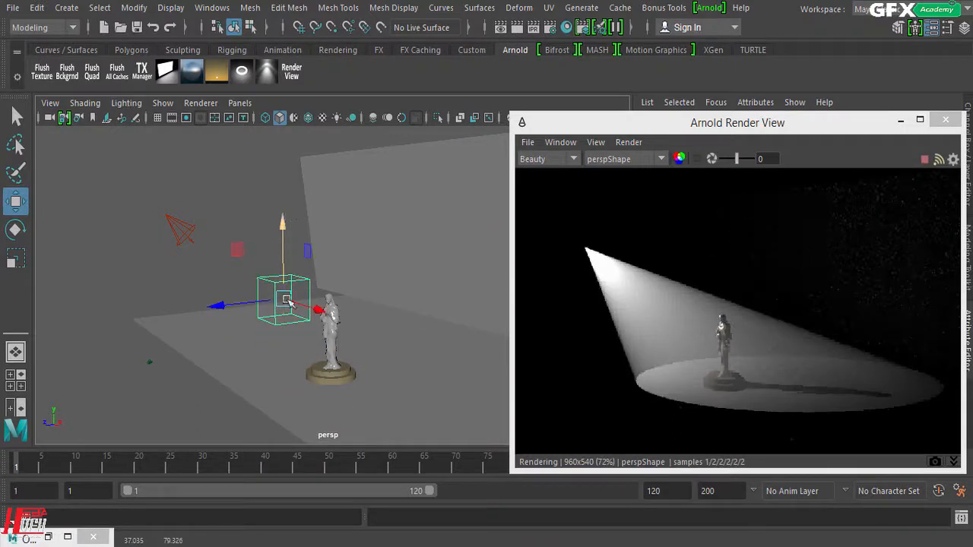
{"action": "left_click_drag", "start_coordinate": [314, 310], "coordinate": [312, 307]}
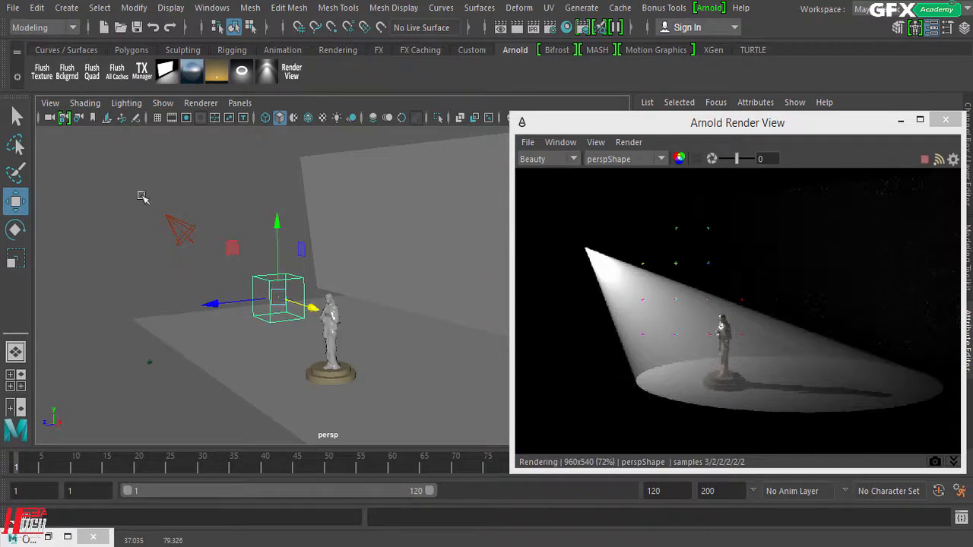
{"action": "left_click", "coordinate": [15, 229]}
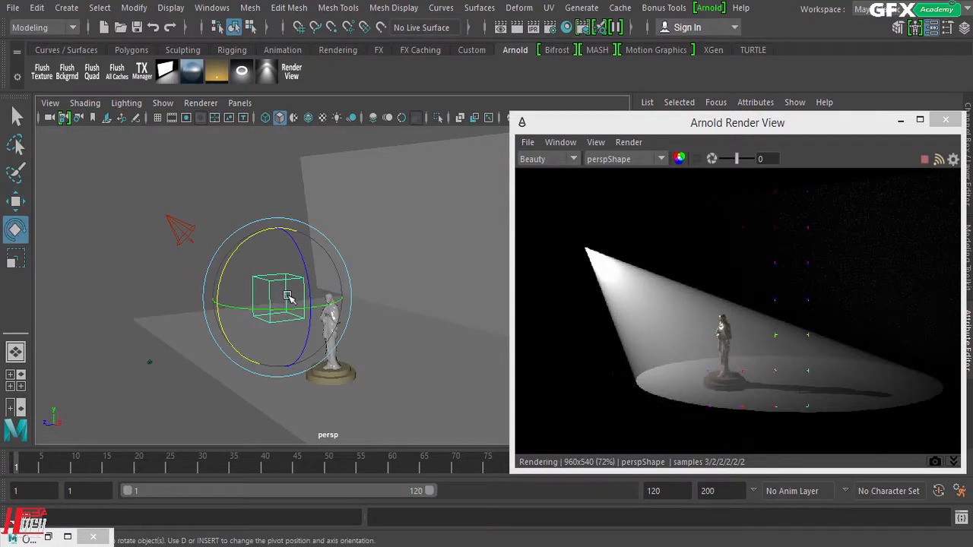
{"action": "left_click_drag", "start_coordinate": [218, 307], "coordinate": [248, 319]}
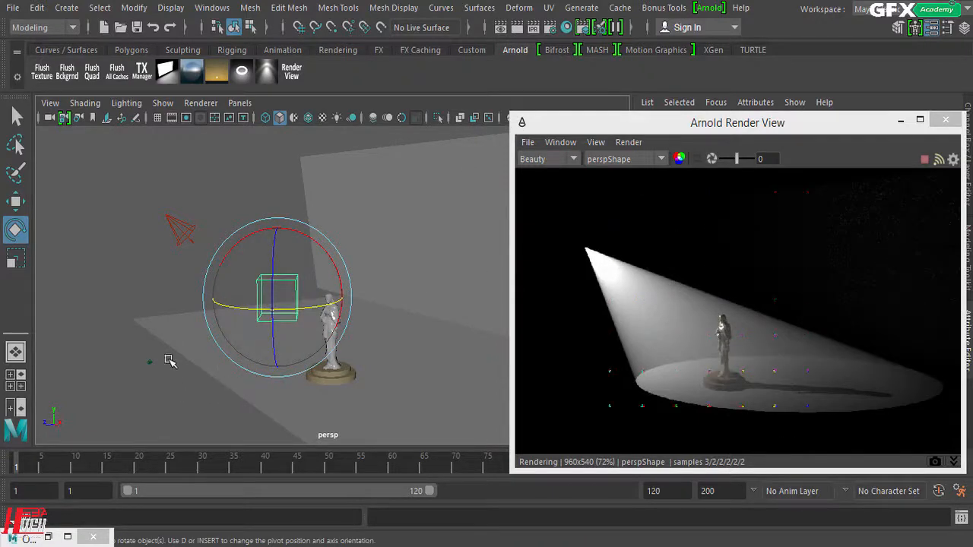
Scale the blocker box down uniformly to about 7.1 beside the statue's upper body
{"action": "left_click_drag", "start_coordinate": [169, 361], "coordinate": [273, 378], "text": "alt"}
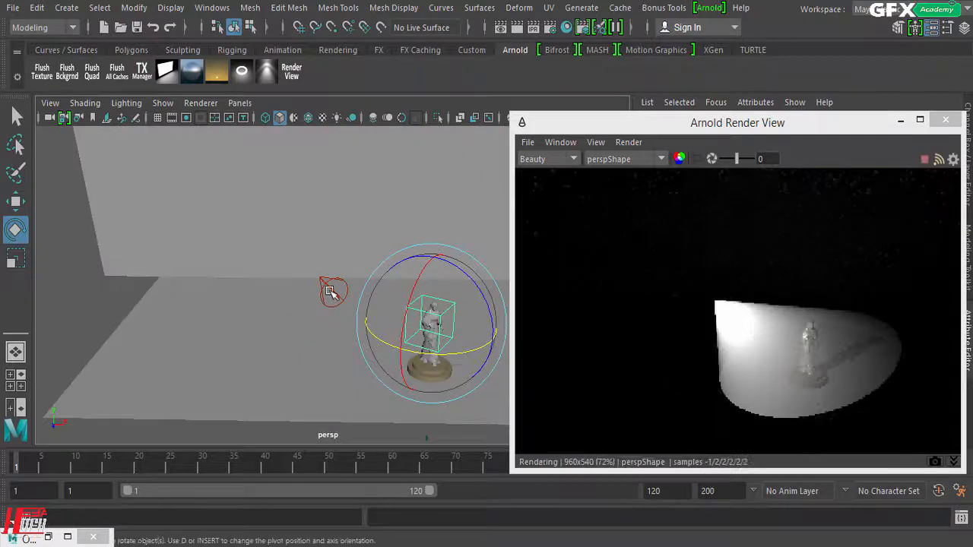
{"action": "left_click_drag", "start_coordinate": [330, 291], "coordinate": [238, 360], "text": "alt"}
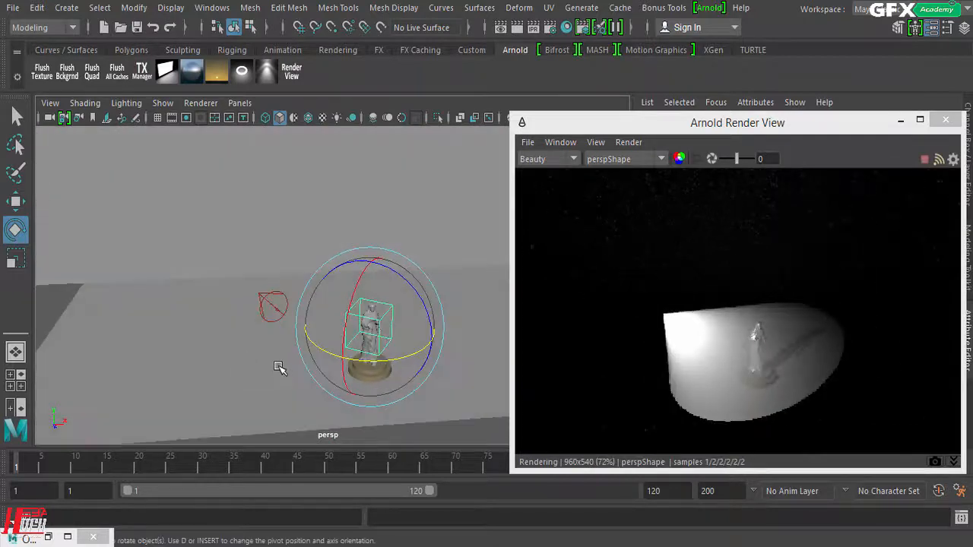
{"action": "scroll", "coordinate": [388, 322], "scroll_direction": "up", "scroll_amount": 5}
{"action": "middle_click_drag", "start_coordinate": [398, 309], "coordinate": [279, 197], "text": "alt"}
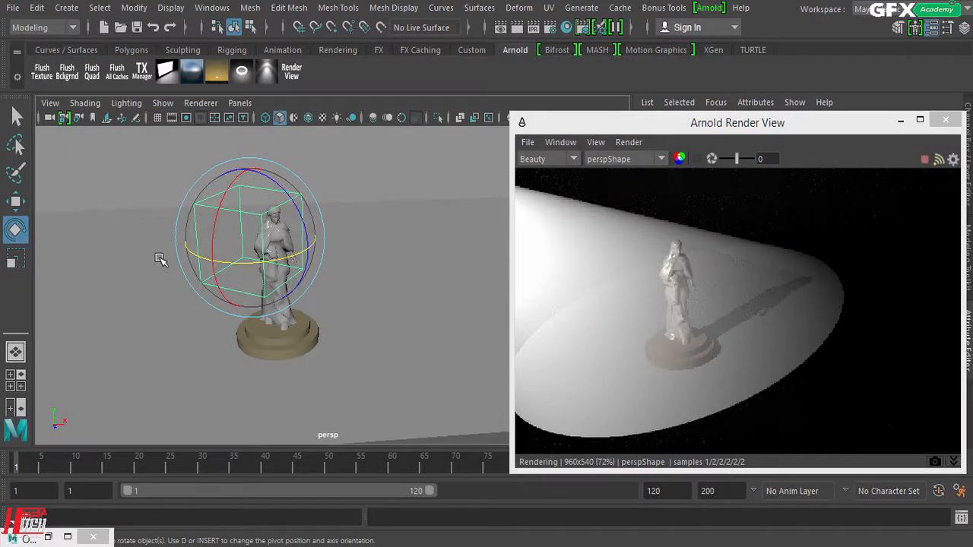
{"action": "left_click", "coordinate": [15, 259]}
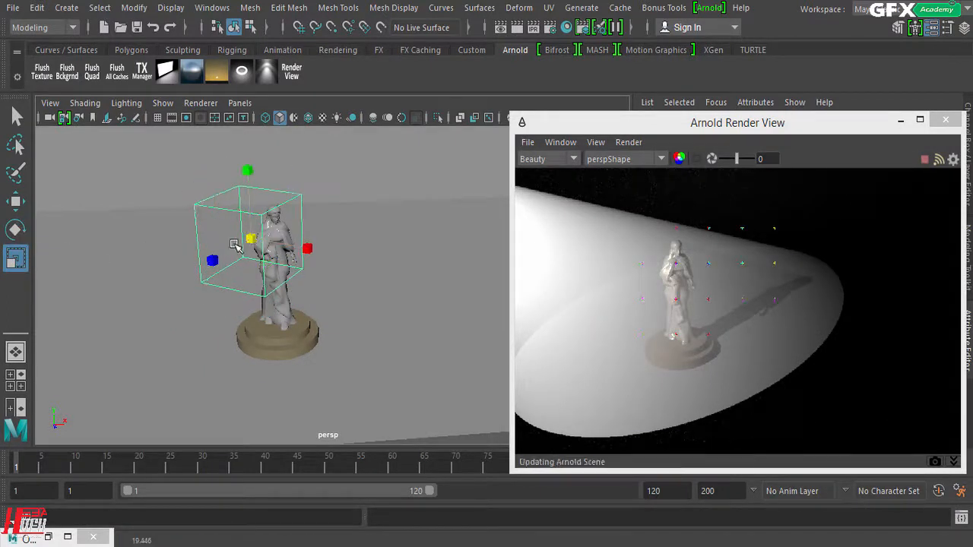
{"action": "left_click_drag", "start_coordinate": [235, 245], "coordinate": [200, 258]}
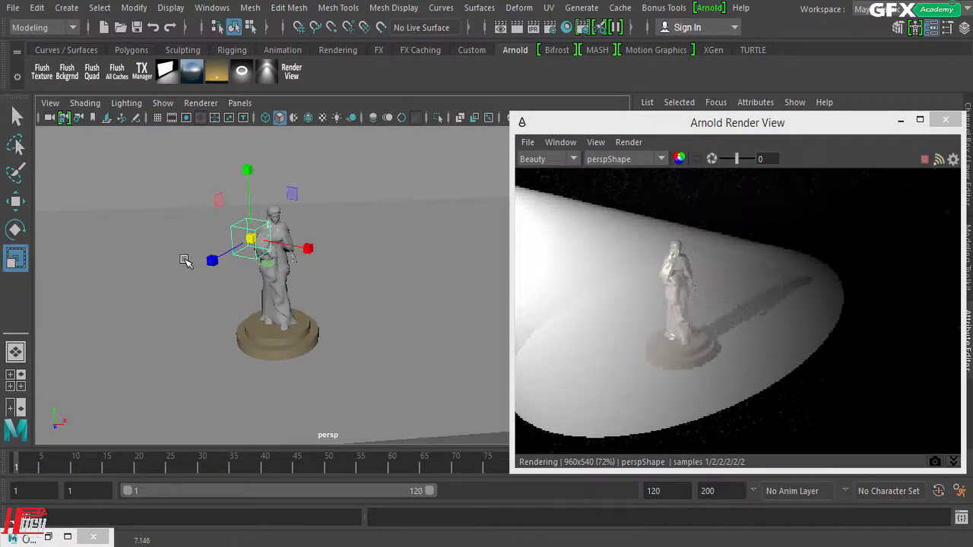
Shift the blocker box across the statue and lower it in front of the statue's lower body
{"action": "left_click", "coordinate": [15, 201]}
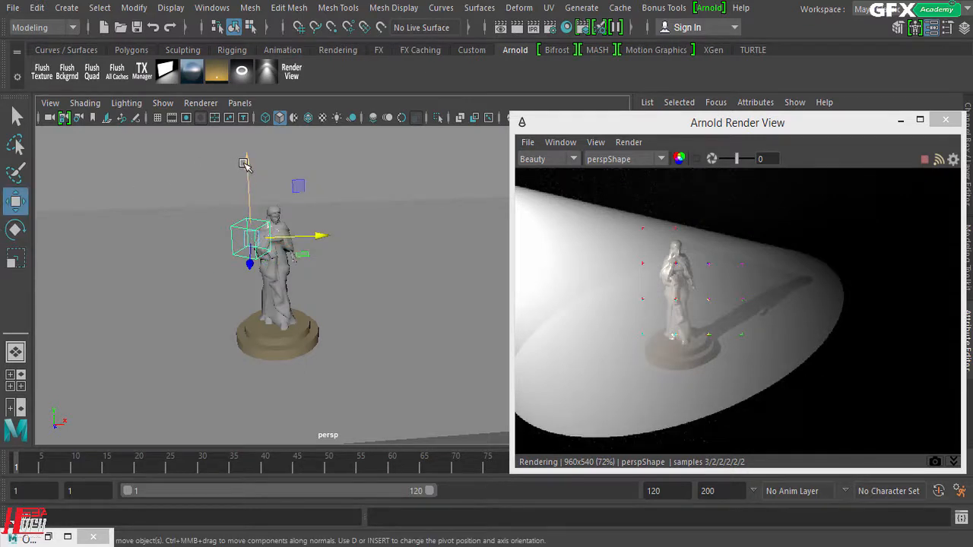
{"action": "left_click_drag", "start_coordinate": [243, 164], "coordinate": [245, 178]}
{"action": "left_click_drag", "start_coordinate": [320, 254], "coordinate": [360, 273]}
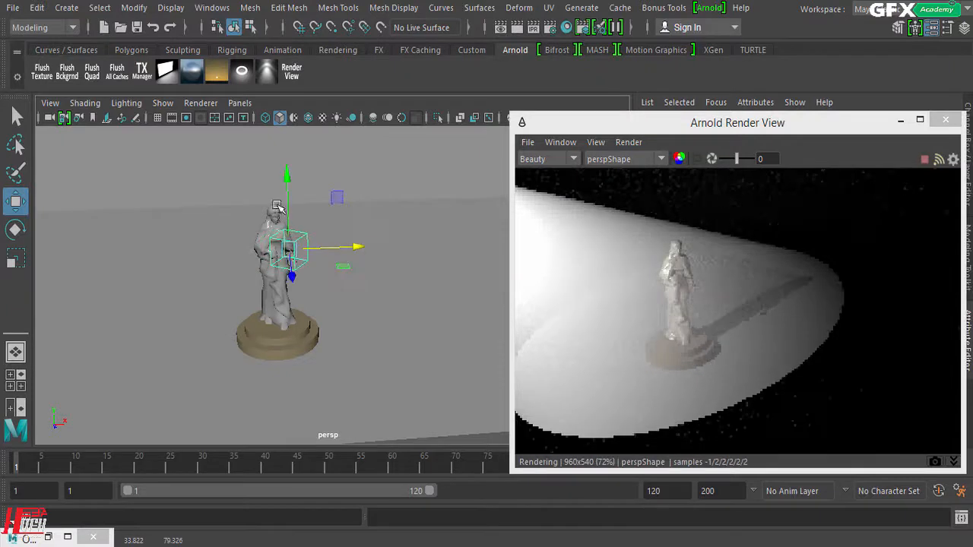
{"action": "left_click_drag", "start_coordinate": [287, 175], "coordinate": [289, 206]}
{"action": "left_click_drag", "start_coordinate": [351, 278], "coordinate": [337, 278]}
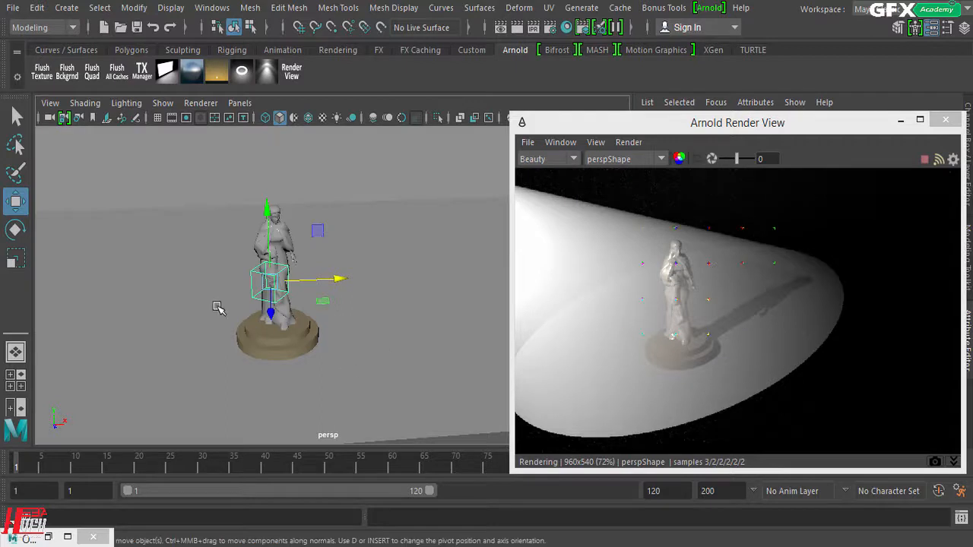
Move the blocker box across to the statue's head and lower it slightly to cover the face and shoulder
{"action": "scroll", "coordinate": [218, 306], "scroll_direction": "up", "scroll_amount": 3}
{"action": "scroll", "coordinate": [217, 307], "scroll_direction": "up", "scroll_amount": 3}
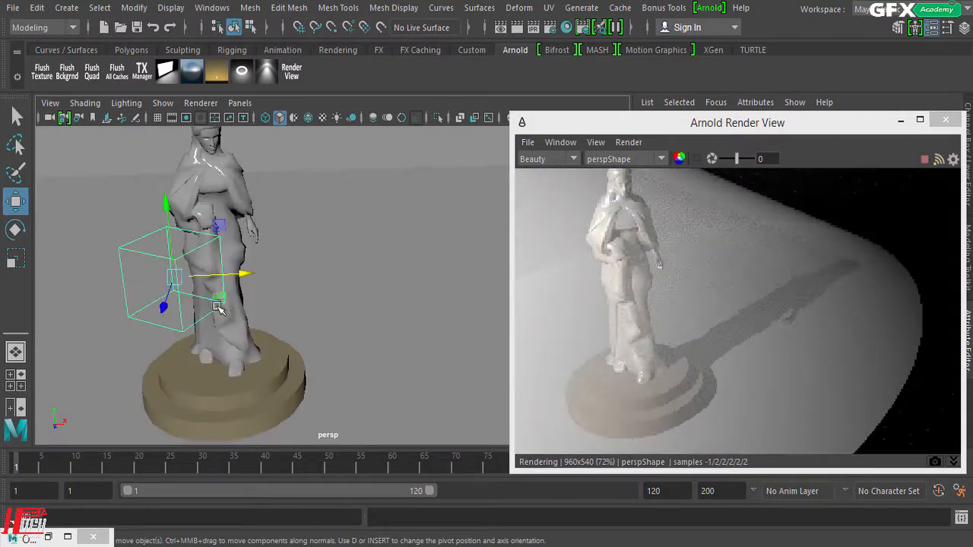
{"action": "left_click_drag", "start_coordinate": [261, 302], "coordinate": [339, 327], "text": "alt"}
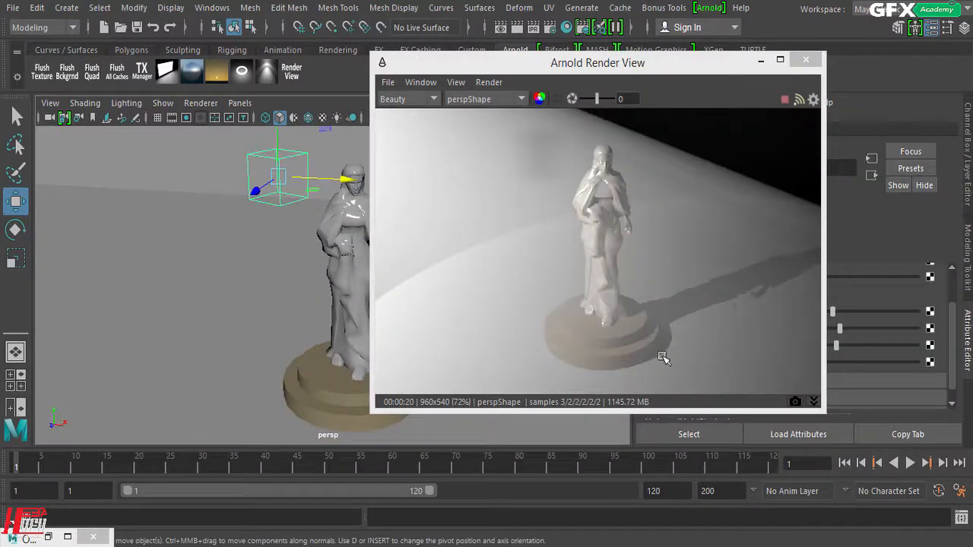
{"action": "left_click_drag", "start_coordinate": [274, 315], "coordinate": [246, 332], "text": "alt"}
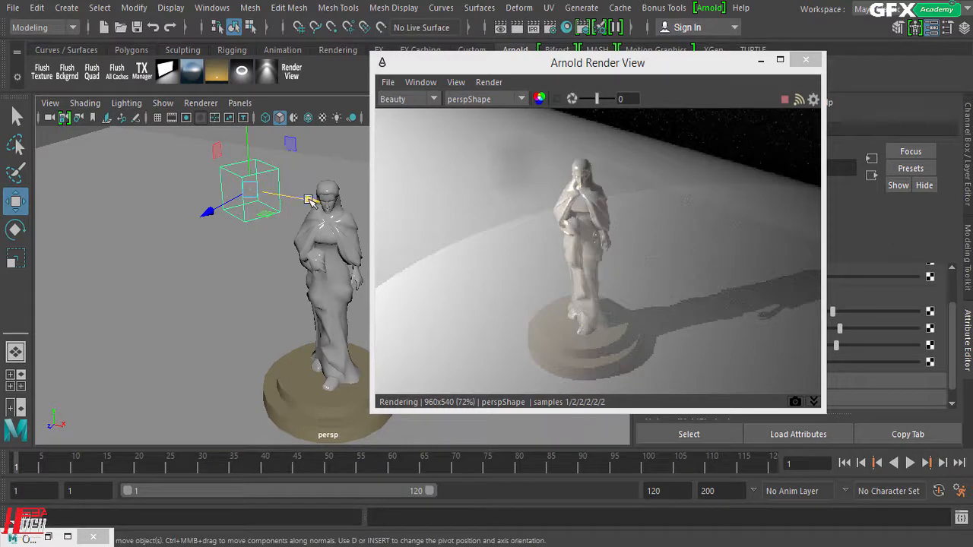
{"action": "scroll", "coordinate": [310, 200], "scroll_direction": "up", "scroll_amount": 3}
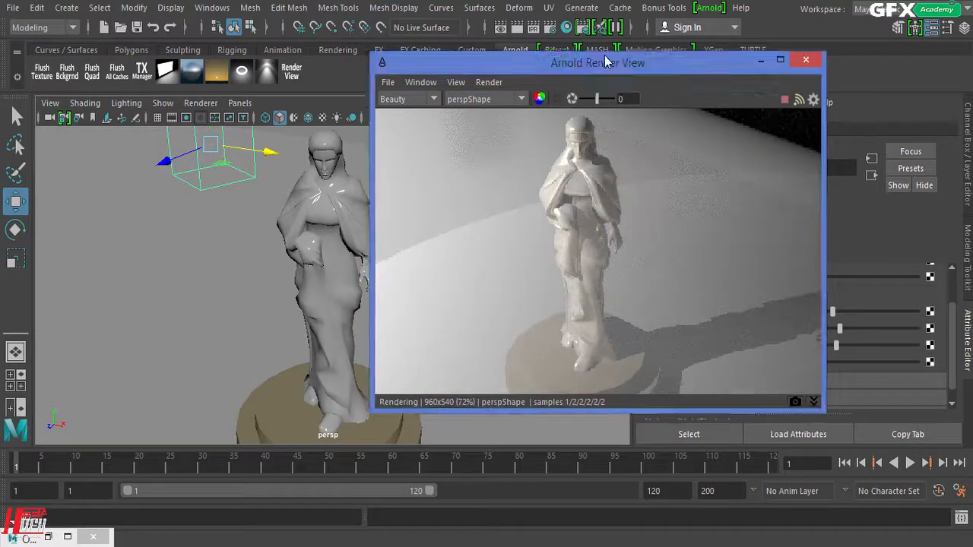
{"action": "left_click_drag", "start_coordinate": [629, 63], "coordinate": [690, 46]}
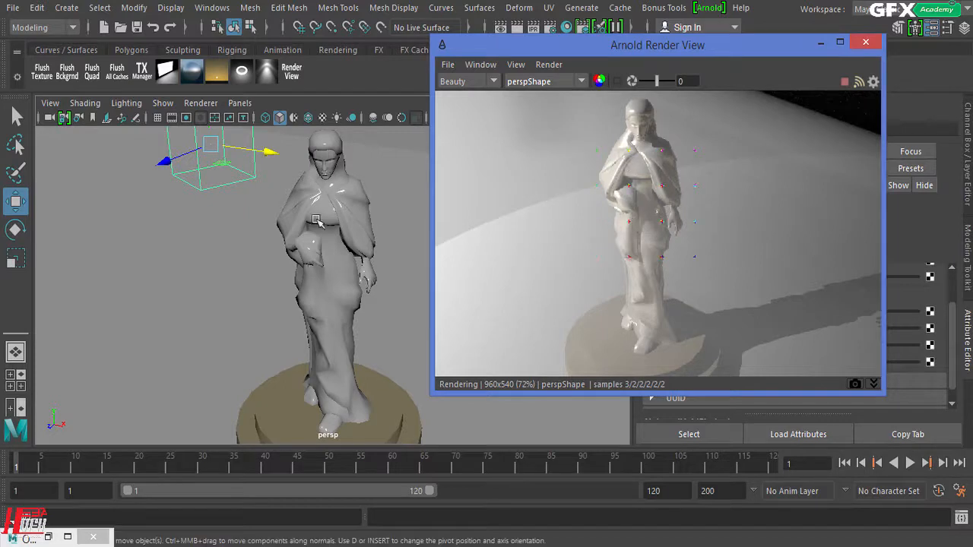
{"action": "left_click_drag", "start_coordinate": [269, 152], "coordinate": [361, 211]}
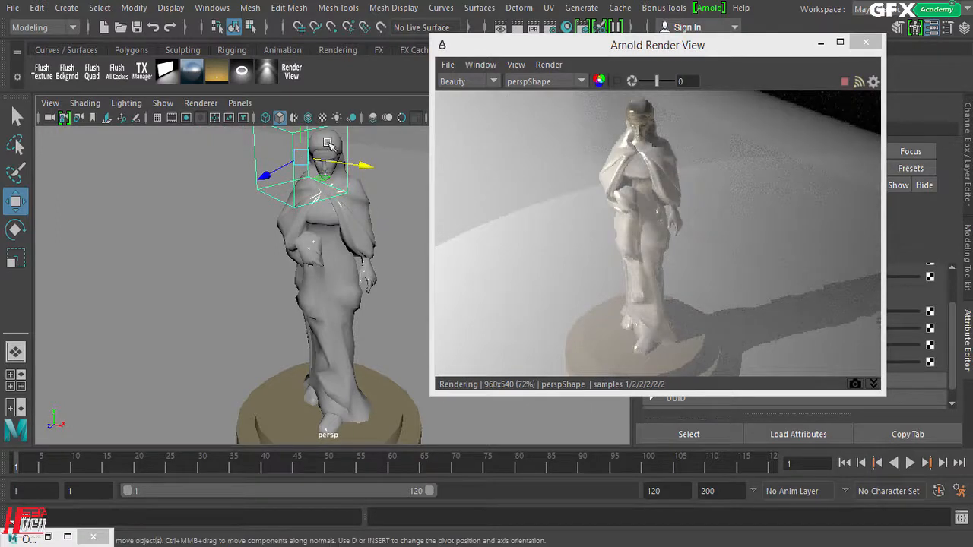
{"action": "left_click_drag", "start_coordinate": [302, 129], "coordinate": [302, 152]}
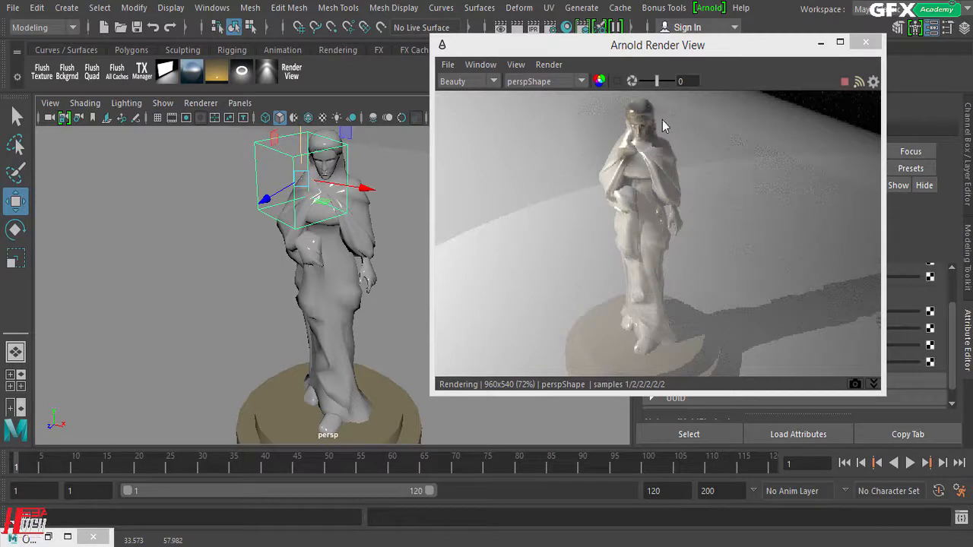
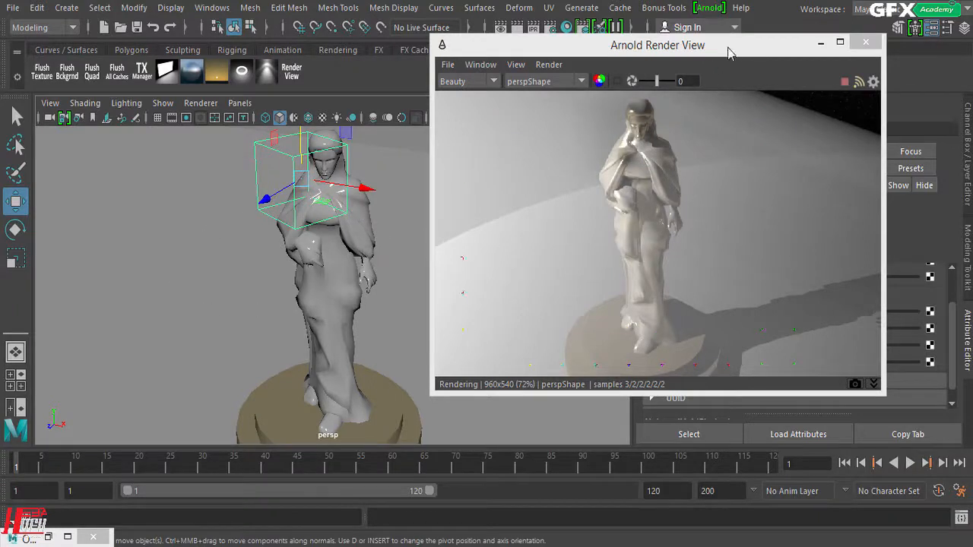
Return to the spot light's shape attributes and disconnect the light blocker filter
{"action": "left_click_drag", "start_coordinate": [728, 47], "coordinate": [369, 58]}
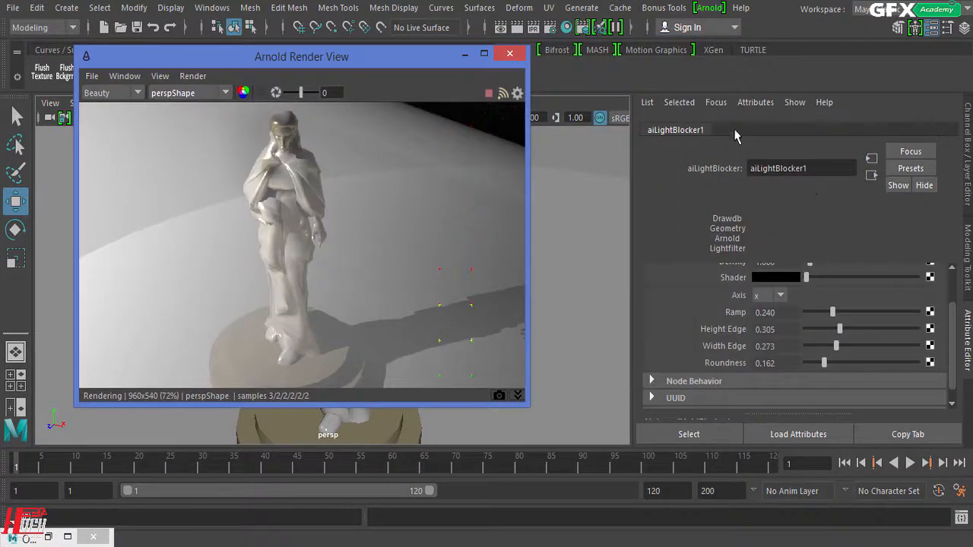
{"action": "left_click", "coordinate": [716, 102]}
{"action": "left_click", "coordinate": [725, 138]}
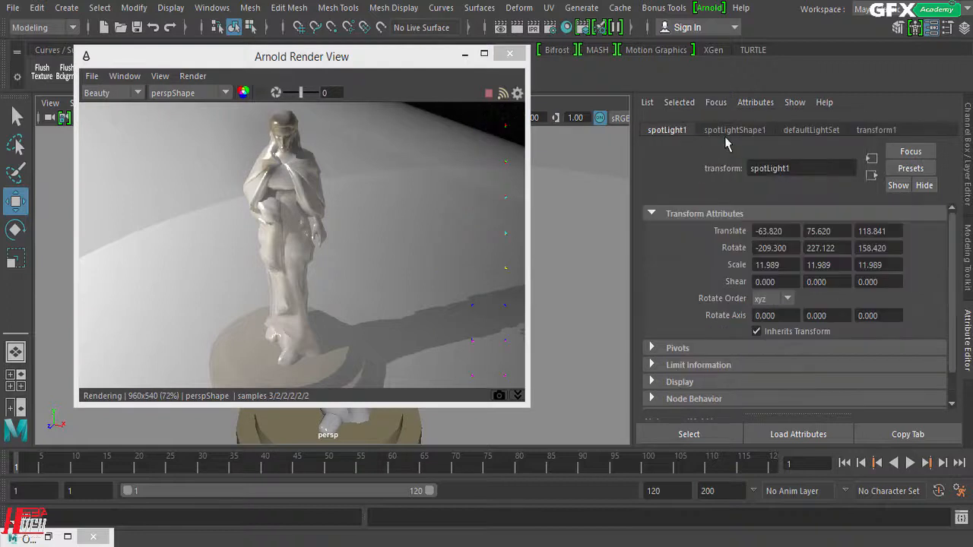
{"action": "left_click", "coordinate": [735, 130]}
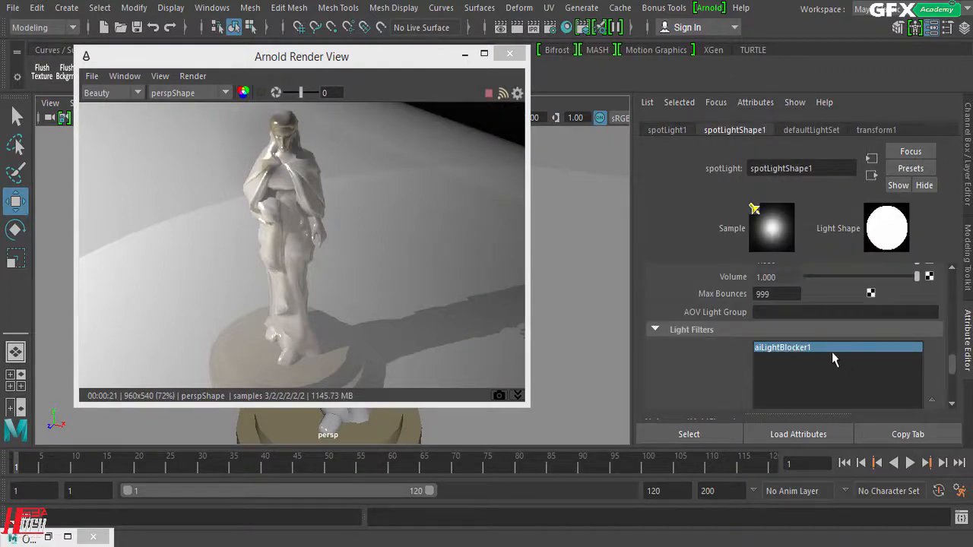
{"action": "scroll", "coordinate": [834, 359], "scroll_direction": "down", "scroll_amount": 3}
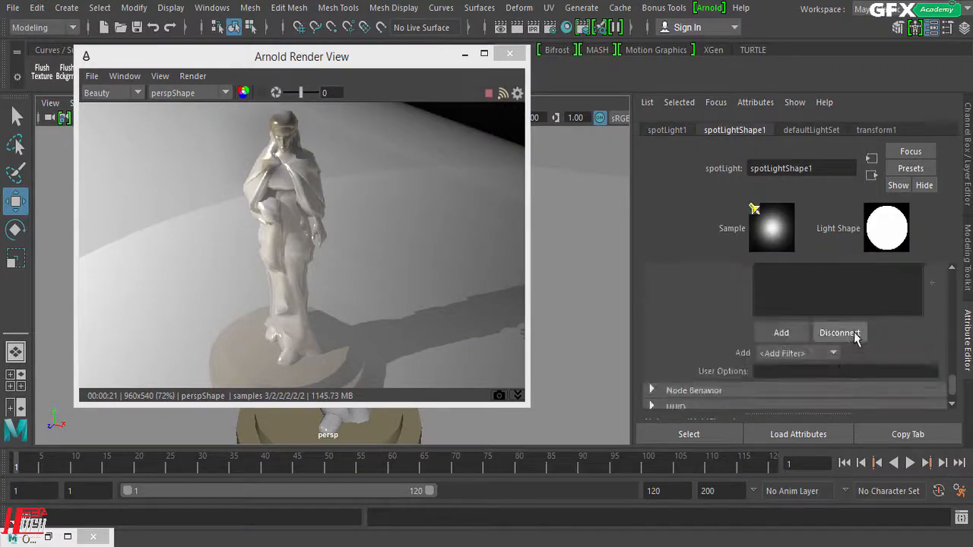
{"action": "left_click", "coordinate": [851, 334]}
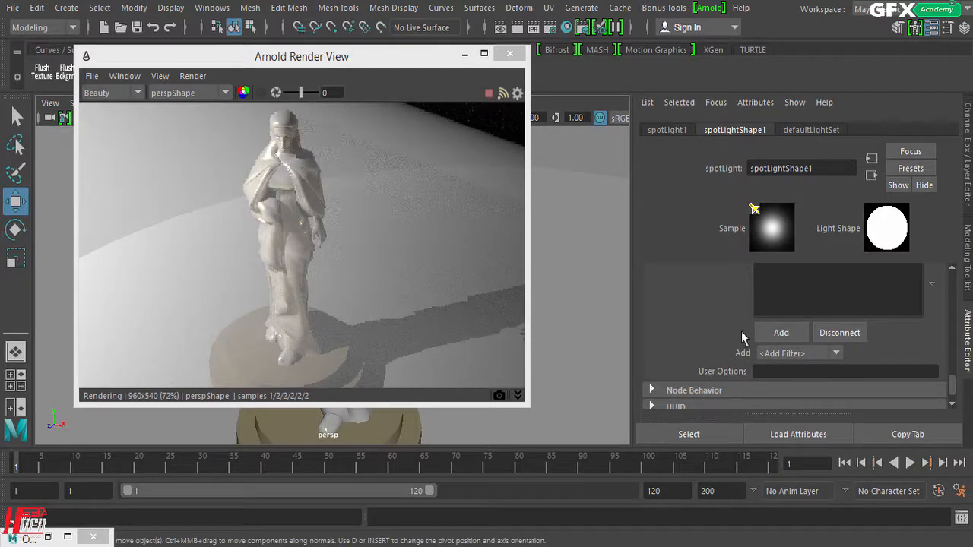
Add a Barndoor filter to the spot light and open the barndoor's attributes
{"action": "left_click", "coordinate": [789, 337]}
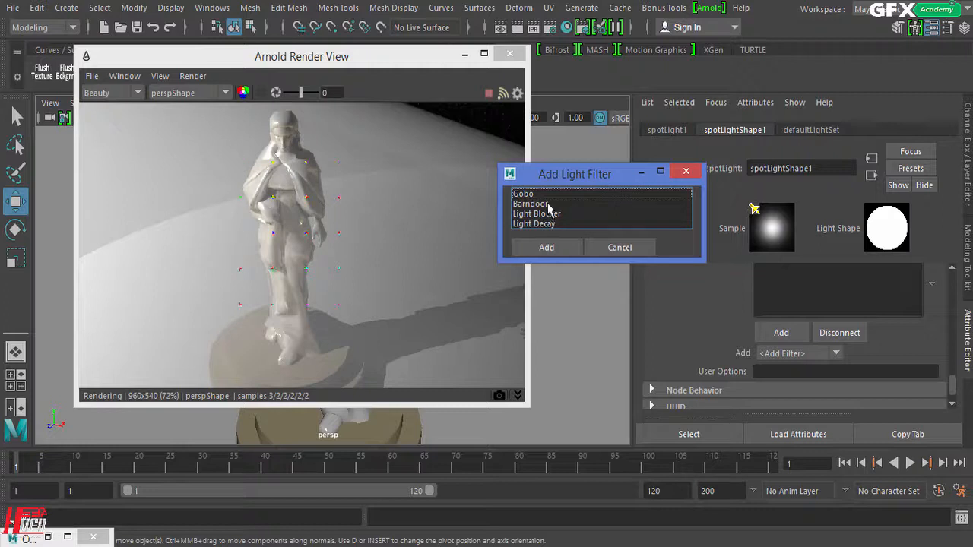
{"action": "left_click", "coordinate": [549, 204]}
{"action": "left_click", "coordinate": [560, 255]}
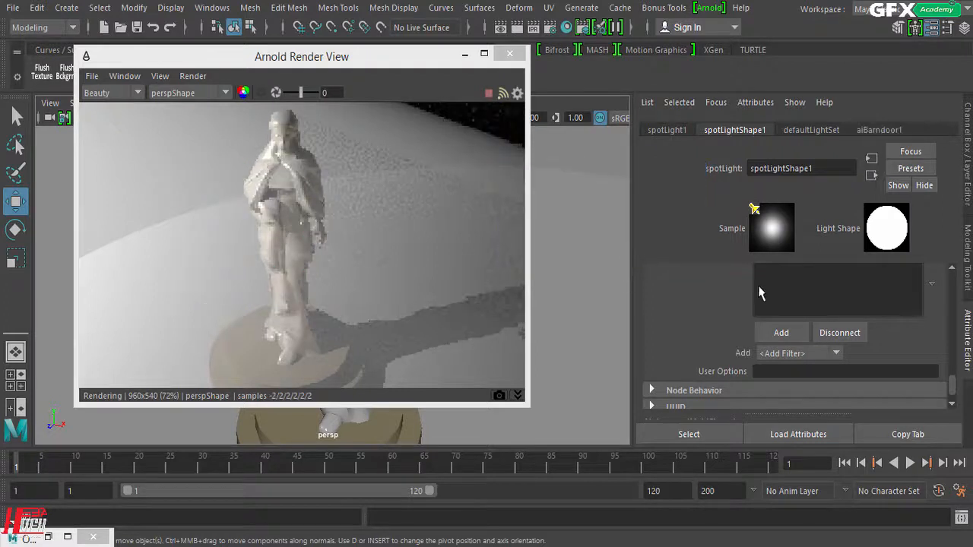
{"action": "left_click", "coordinate": [786, 302]}
{"action": "double_click", "coordinate": [786, 302]}
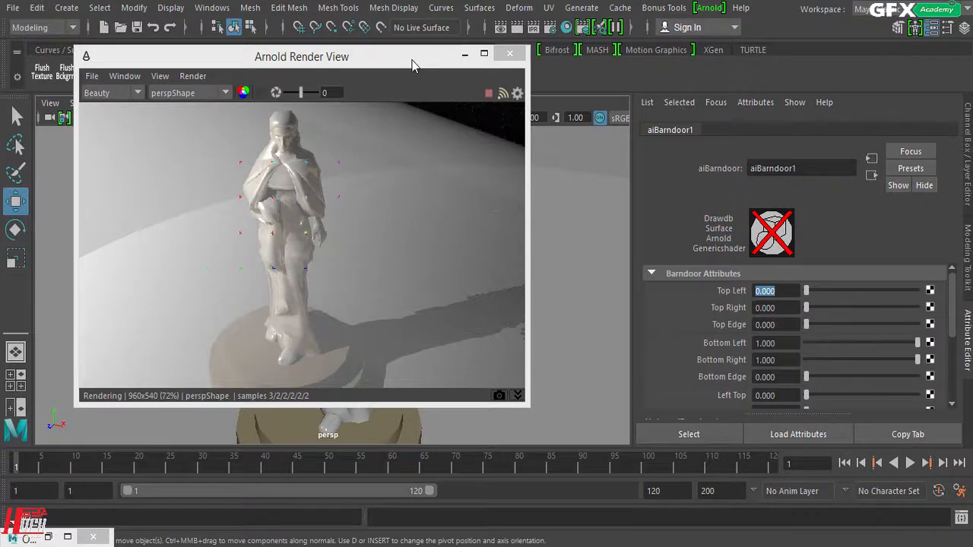
Delete the leftover blocker box beside the statue's head and show the whole light cone in the perspective view
{"action": "left_click_drag", "start_coordinate": [412, 60], "coordinate": [809, 88]}
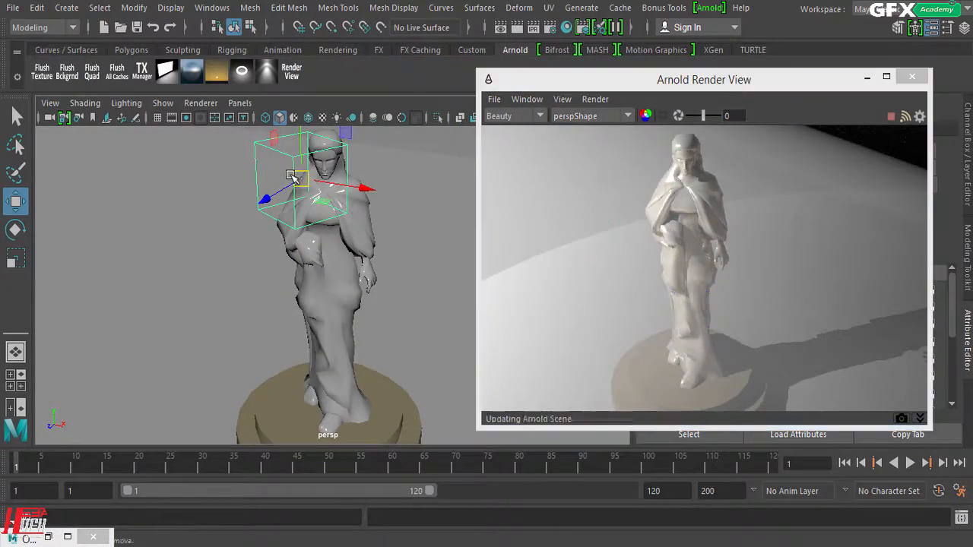
{"action": "left_click", "coordinate": [294, 174]}
{"action": "scroll", "coordinate": [391, 238], "scroll_direction": "down", "scroll_amount": 10}
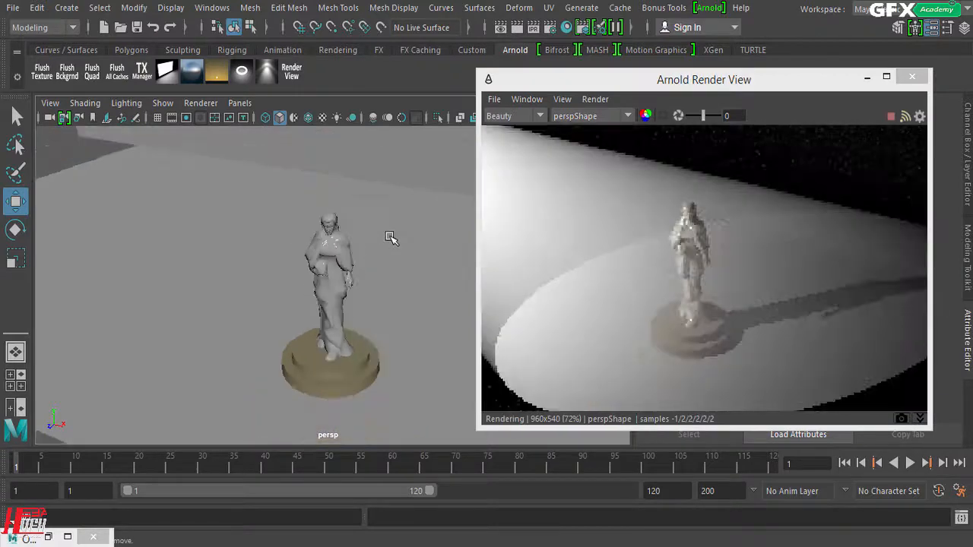
{"action": "mouse_move", "coordinate": [259, 382]}
{"action": "left_mouse_down", "text": "alt"}
{"action": "mouse_move", "coordinate": [311, 391]}
{"action": "mouse_move", "coordinate": [237, 386]}
{"action": "mouse_move", "coordinate": [223, 424]}
{"action": "mouse_move", "coordinate": [270, 372]}
{"action": "left_mouse_up", "text": "alt"}
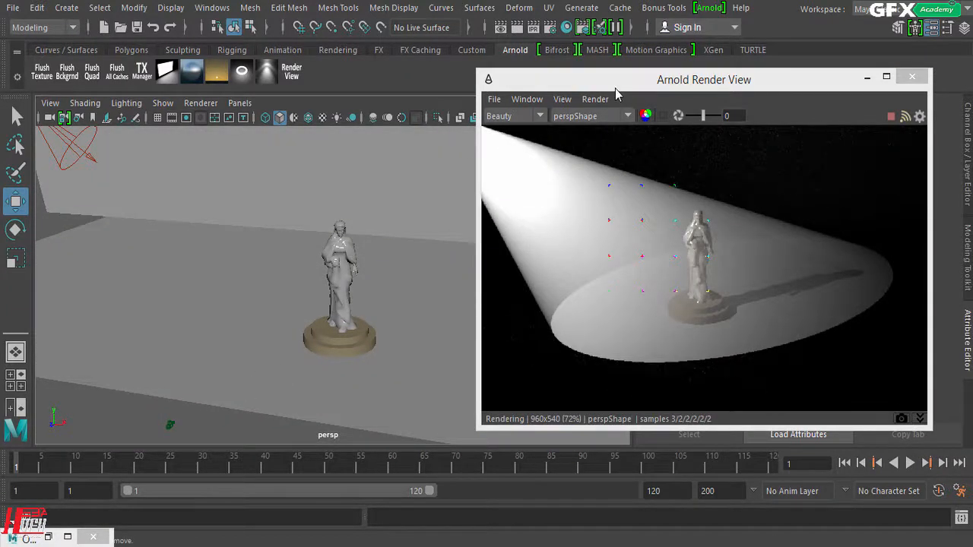
Select the spot light and open the attributes of its barndoor filter
{"action": "left_click_drag", "start_coordinate": [608, 81], "coordinate": [320, 91]}
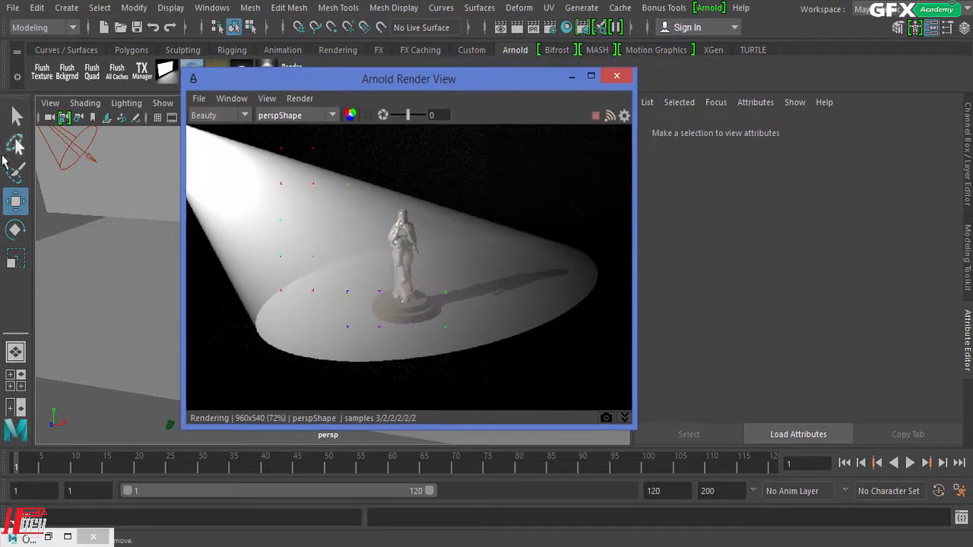
{"action": "left_click", "coordinate": [75, 143]}
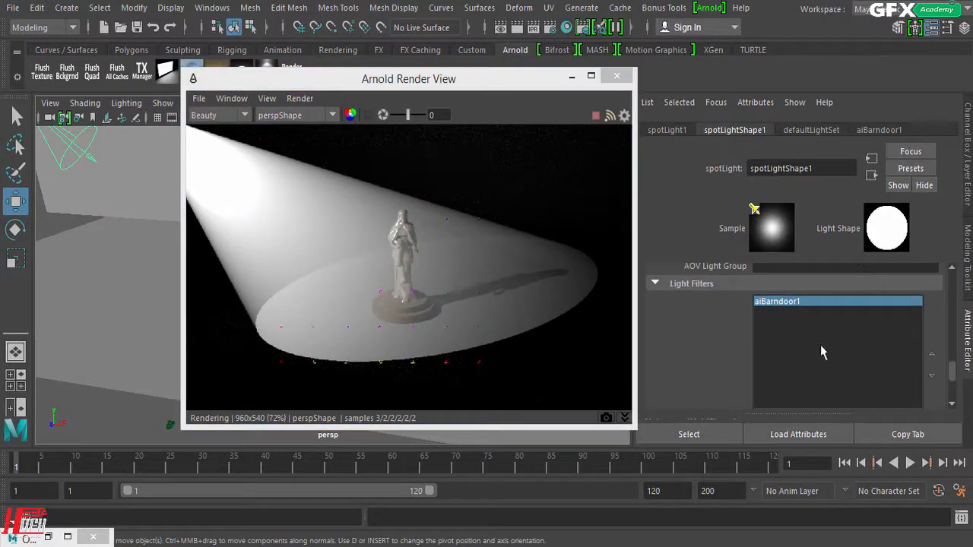
{"action": "double_click", "coordinate": [783, 302]}
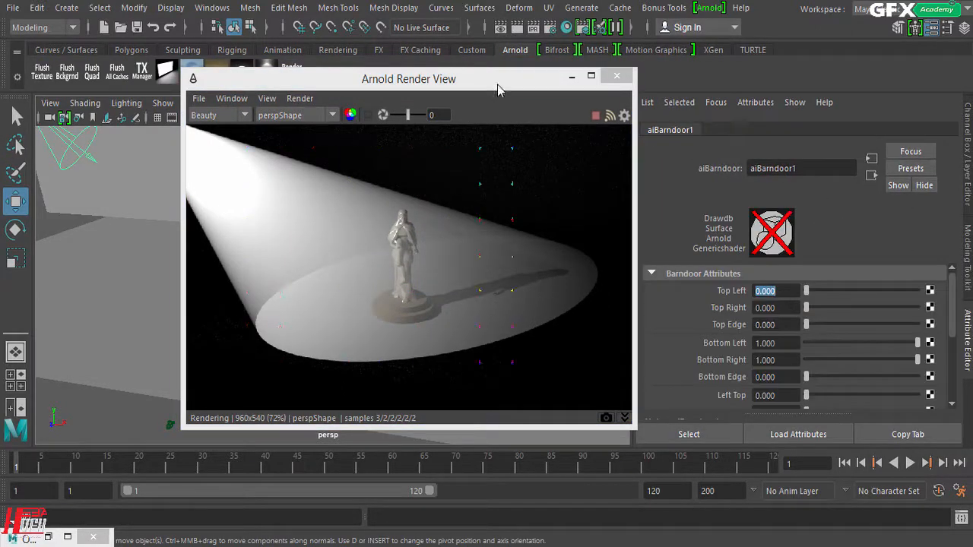
Set the barndoor's Top Left to 0.253, Top Right to 0.110 and Top Edge to 0.123
{"action": "left_click_drag", "start_coordinate": [498, 89], "coordinate": [471, 89]}
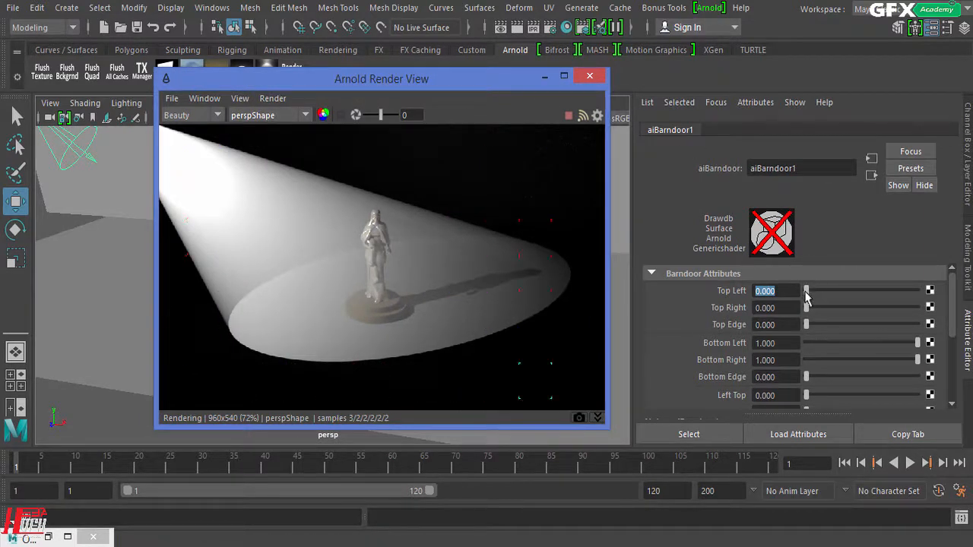
{"action": "left_click_drag", "start_coordinate": [807, 297], "coordinate": [822, 310]}
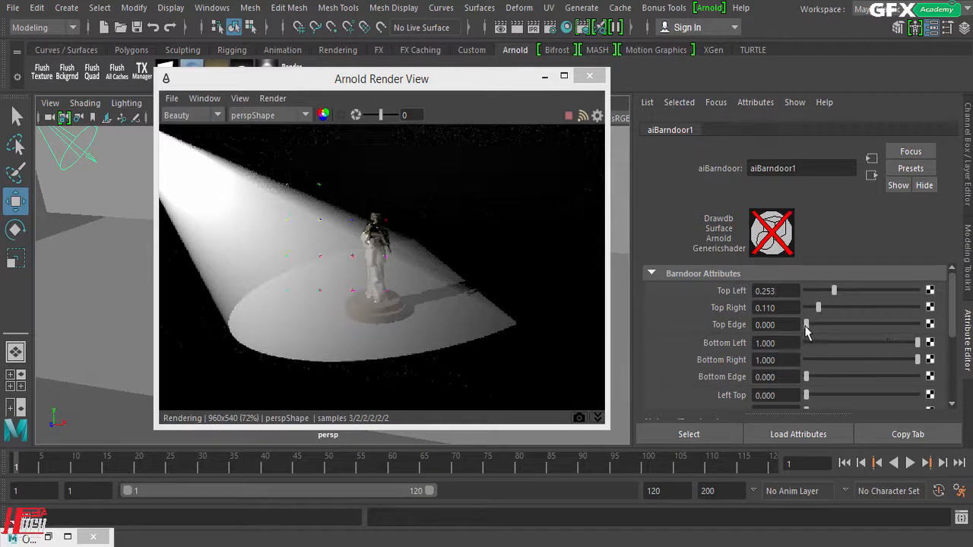
{"action": "left_click_drag", "start_coordinate": [805, 325], "coordinate": [819, 326]}
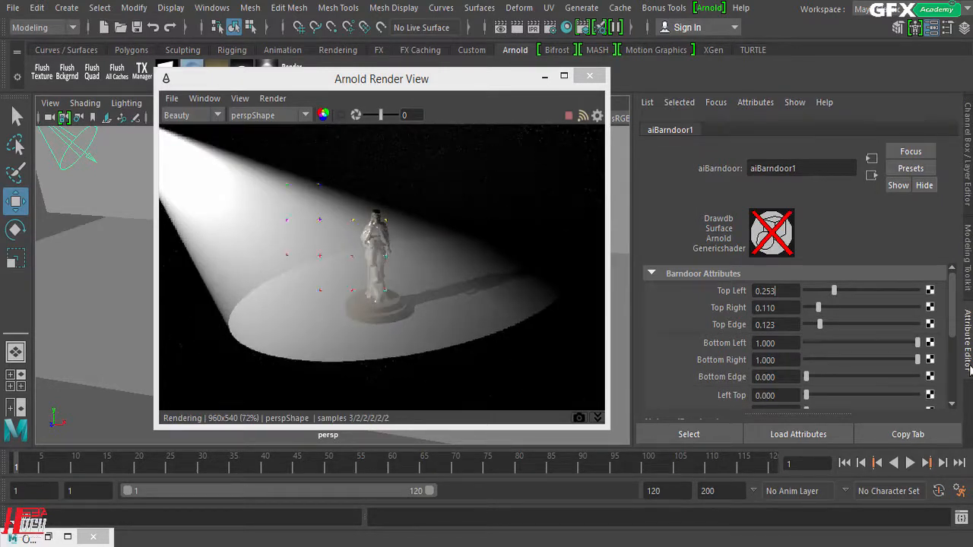
Move the spot light across to the opposite side of the statue and rotate it to aim back at the statue
{"action": "left_click_drag", "start_coordinate": [377, 79], "coordinate": [570, 54]}
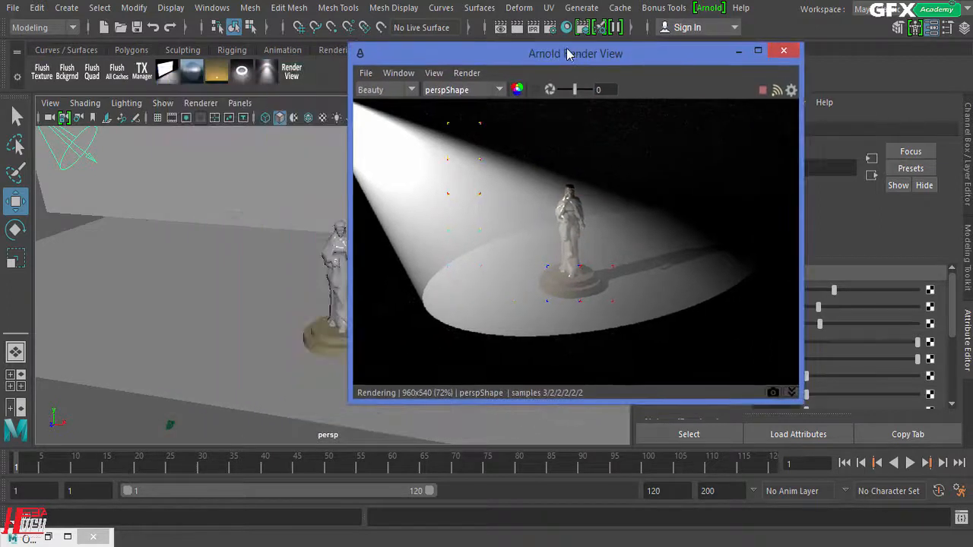
{"action": "scroll", "coordinate": [111, 276], "scroll_direction": "down", "scroll_amount": 5}
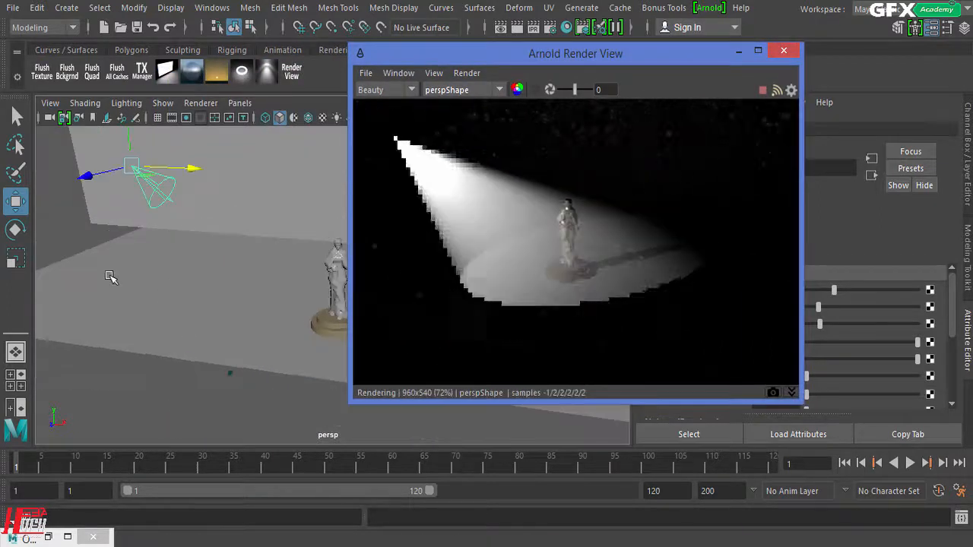
{"action": "left_click", "coordinate": [19, 233]}
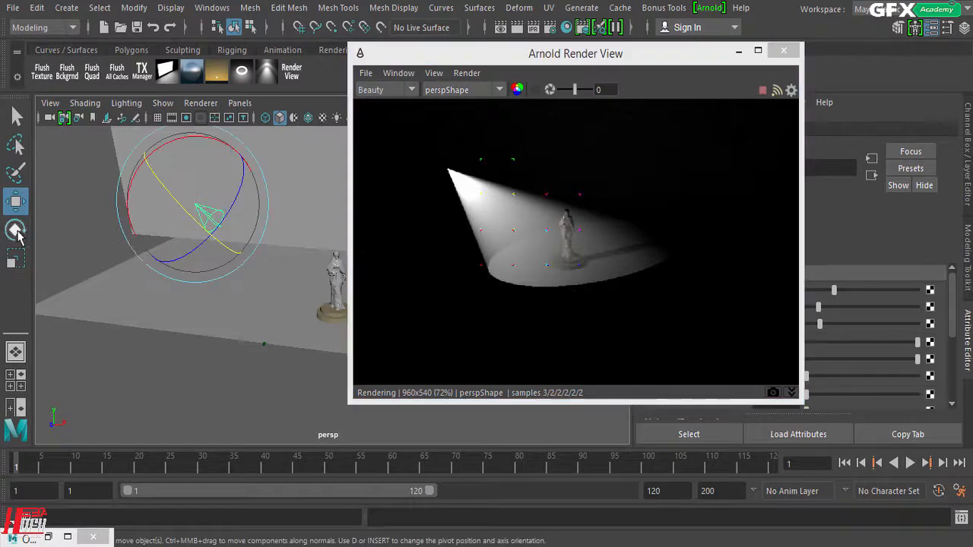
{"action": "left_click_drag", "start_coordinate": [139, 276], "coordinate": [228, 358], "text": "alt"}
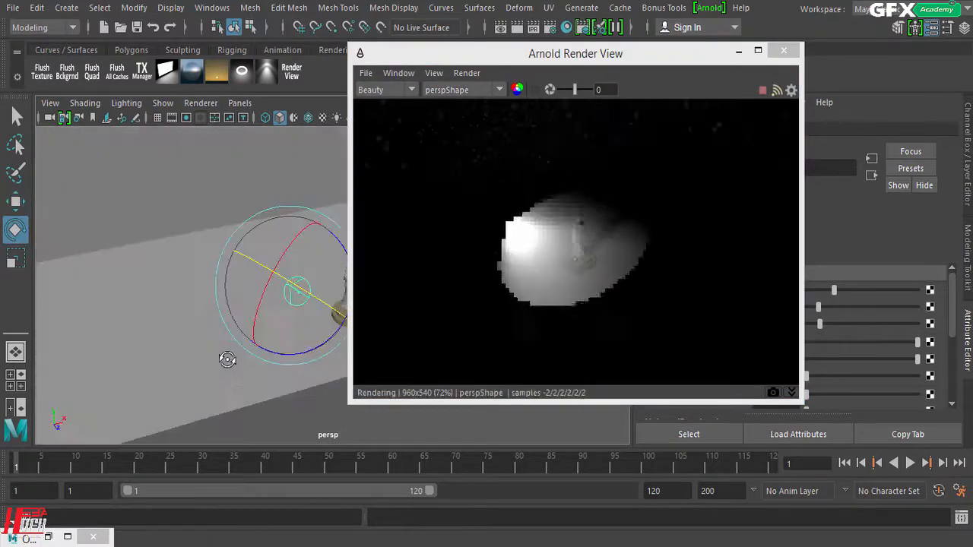
{"action": "left_click_drag", "start_coordinate": [473, 59], "coordinate": [644, 71]}
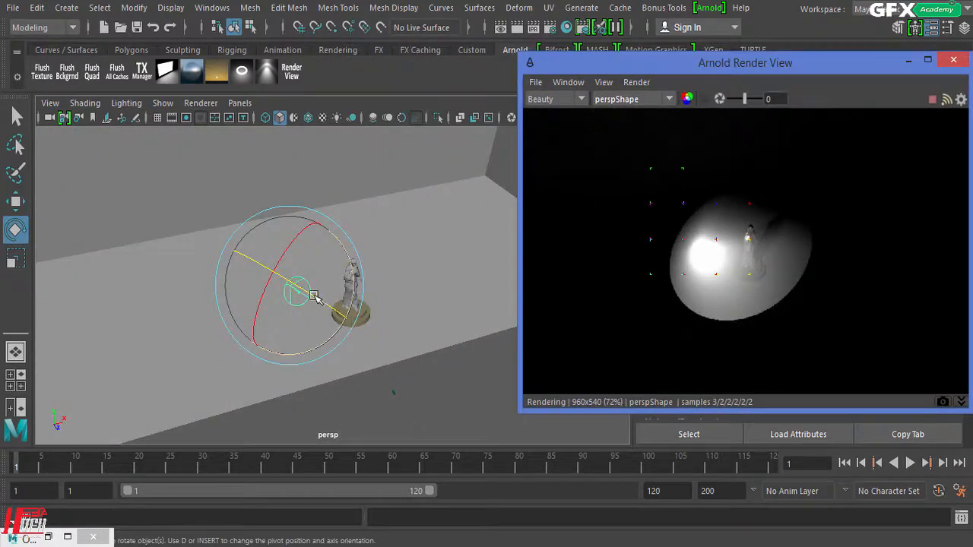
{"action": "left_click", "coordinate": [21, 261]}
{"action": "left_click", "coordinate": [14, 203]}
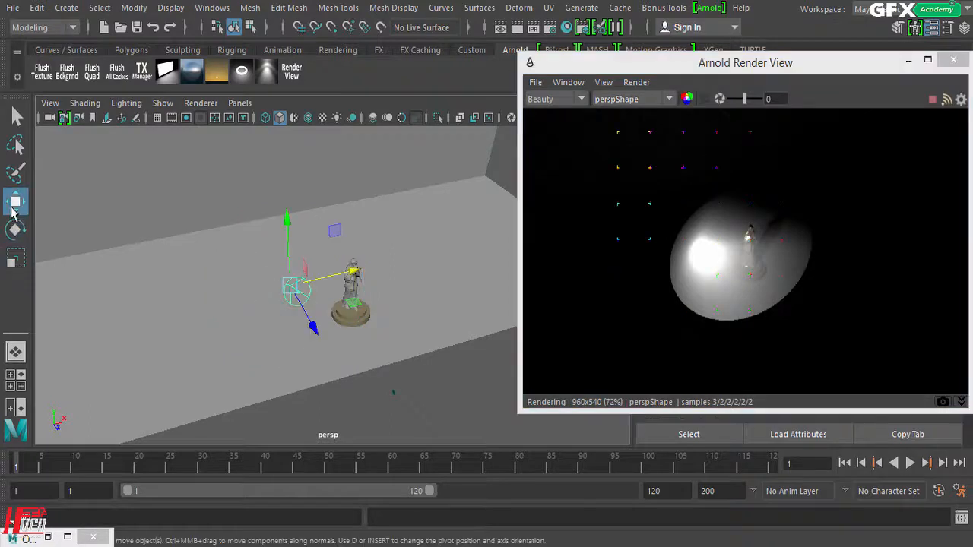
{"action": "left_click_drag", "start_coordinate": [355, 271], "coordinate": [384, 277]}
{"action": "left_click", "coordinate": [15, 234]}
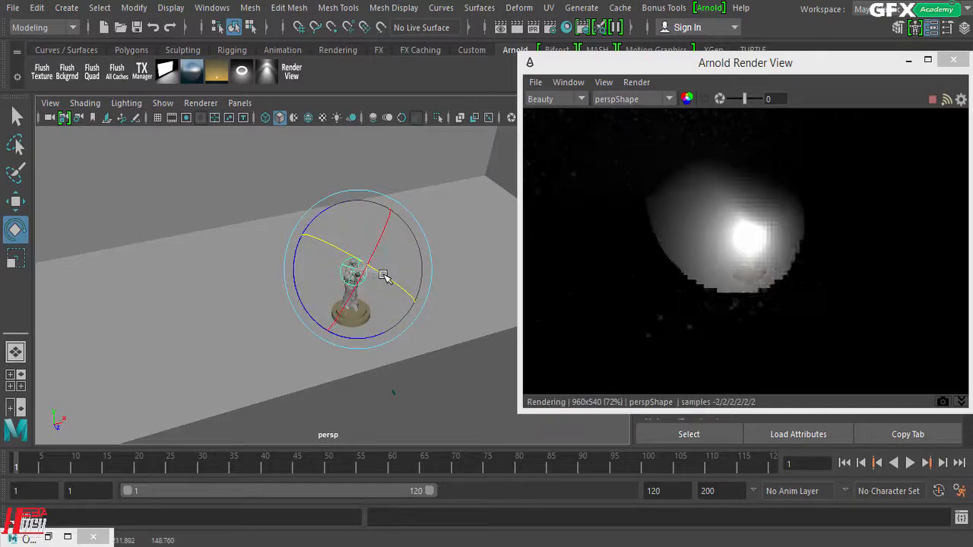
{"action": "left_click_drag", "start_coordinate": [387, 390], "coordinate": [304, 315], "text": "alt"}
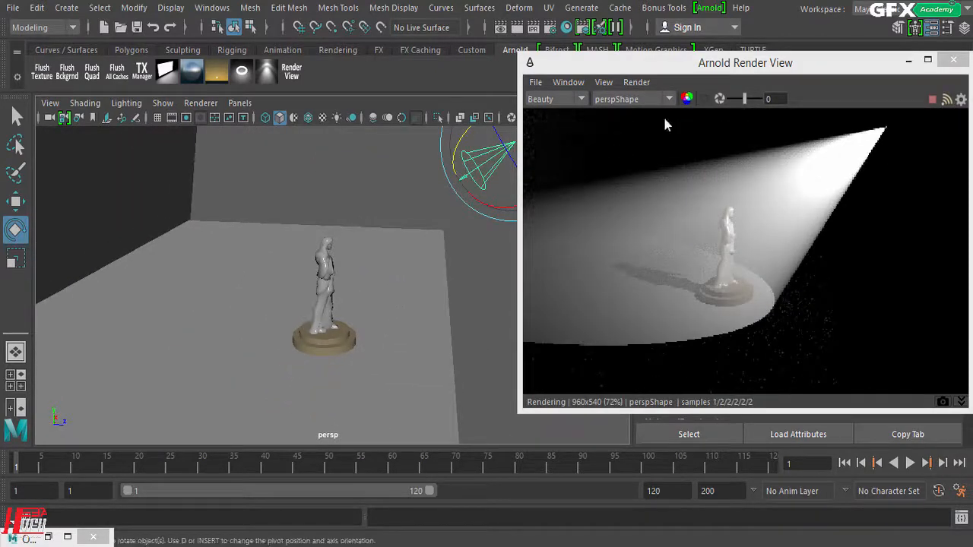
Raise the barndoor's Top Left to 0.747, Top Right to 0.416 and Top Edge to 0.305
{"action": "left_click_drag", "start_coordinate": [708, 72], "coordinate": [591, 58]}
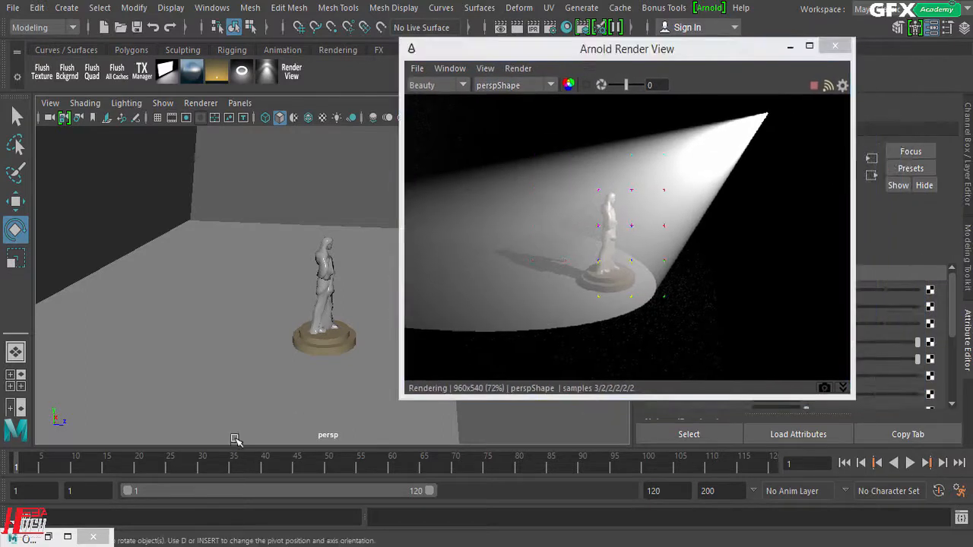
{"action": "left_click_drag", "start_coordinate": [234, 387], "coordinate": [208, 410], "text": "alt"}
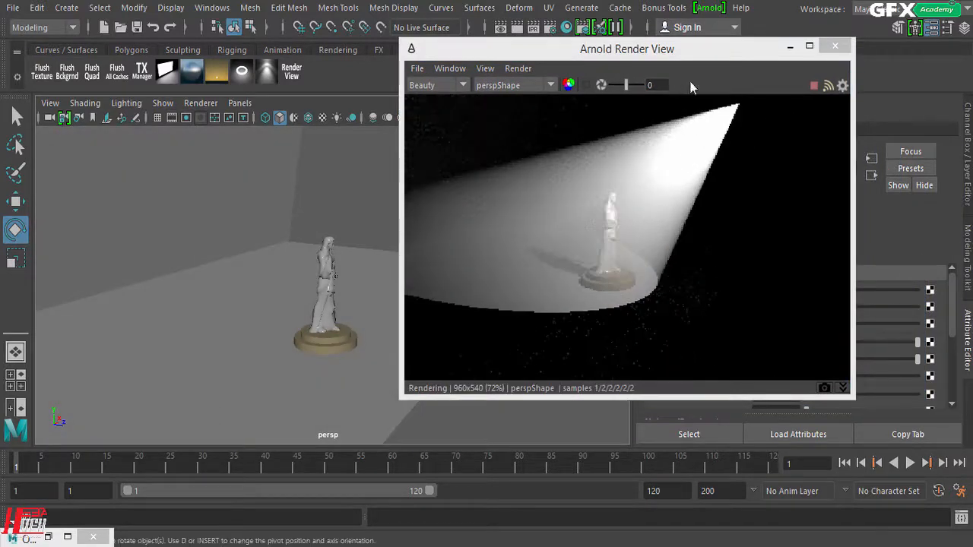
{"action": "left_click_drag", "start_coordinate": [739, 50], "coordinate": [425, 83]}
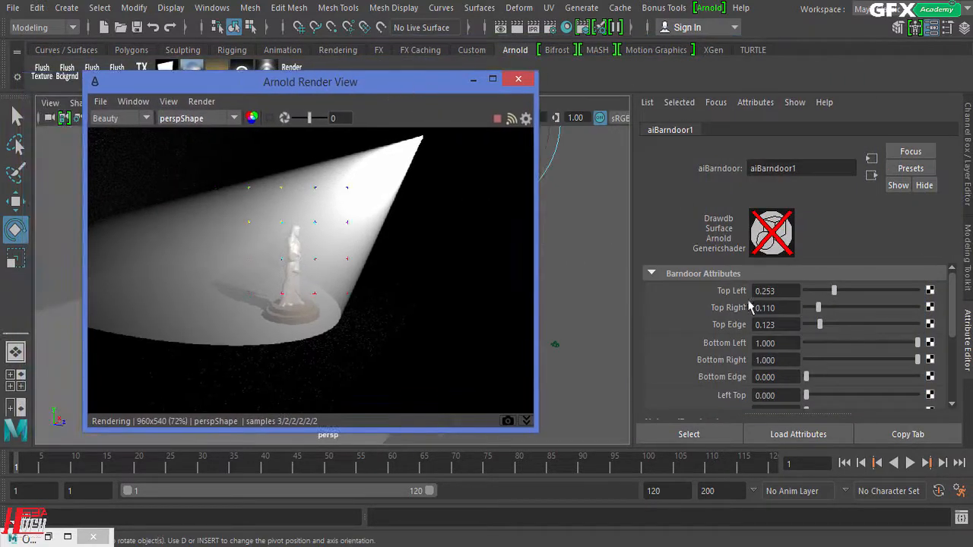
{"action": "left_click_drag", "start_coordinate": [832, 289], "coordinate": [888, 289]}
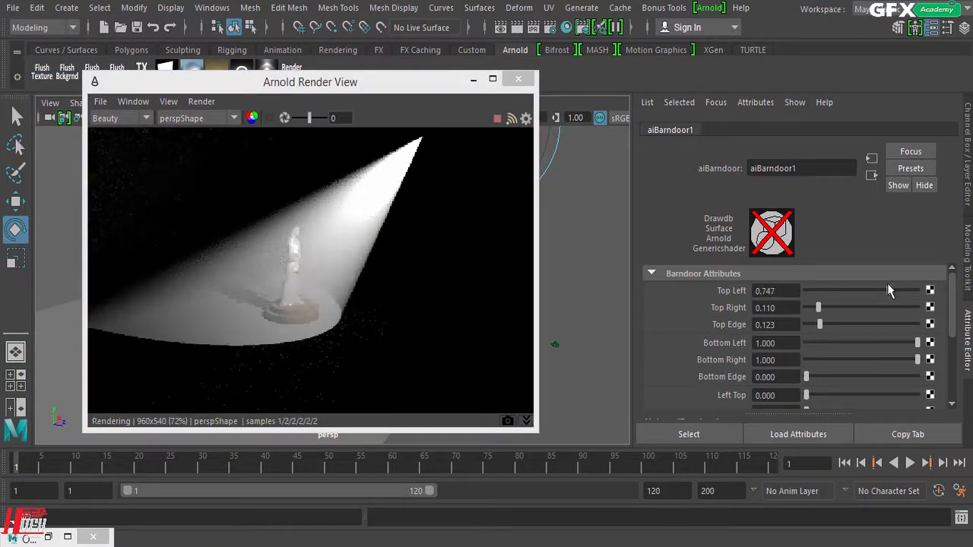
{"action": "left_click_drag", "start_coordinate": [819, 307], "coordinate": [839, 325]}
{"action": "left_click_drag", "start_coordinate": [449, 86], "coordinate": [654, 94]}
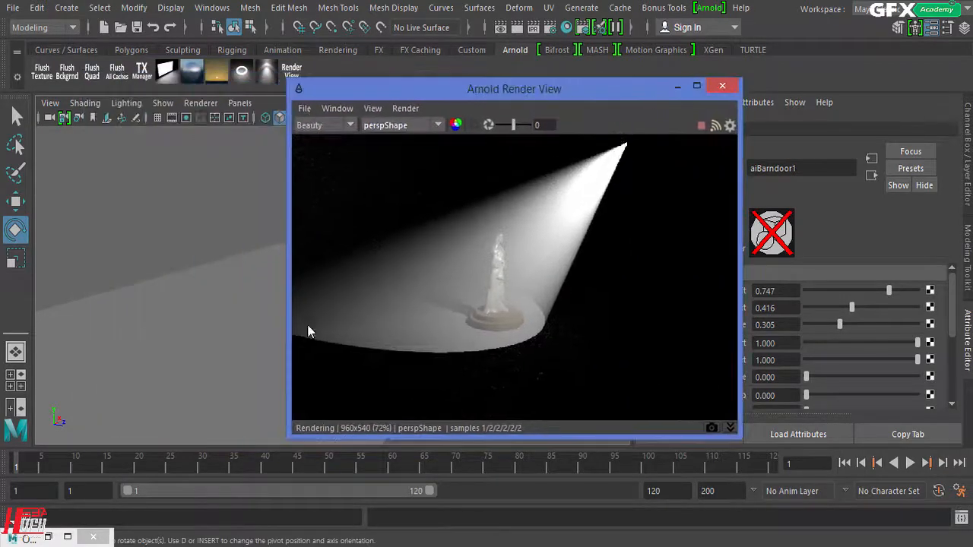
{"action": "left_click_drag", "start_coordinate": [177, 382], "coordinate": [297, 354], "text": "alt"}
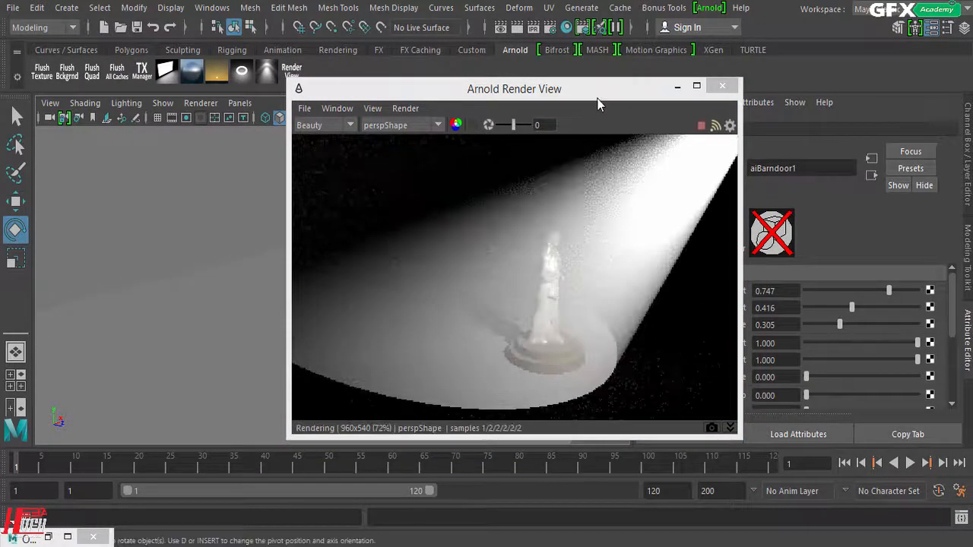
{"action": "left_click_drag", "start_coordinate": [595, 89], "coordinate": [409, 91]}
{"action": "left_click", "coordinate": [715, 102]}
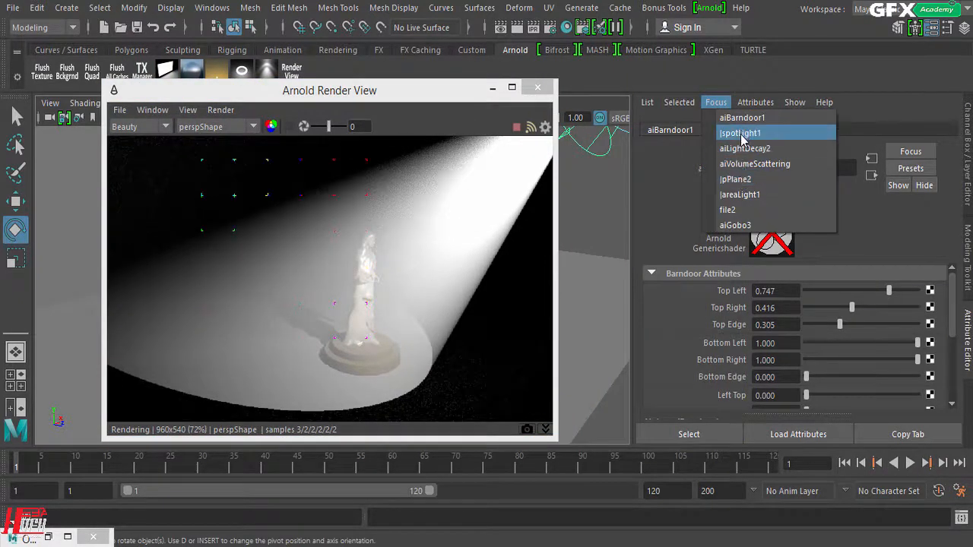
{"action": "left_click", "coordinate": [472, 110]}
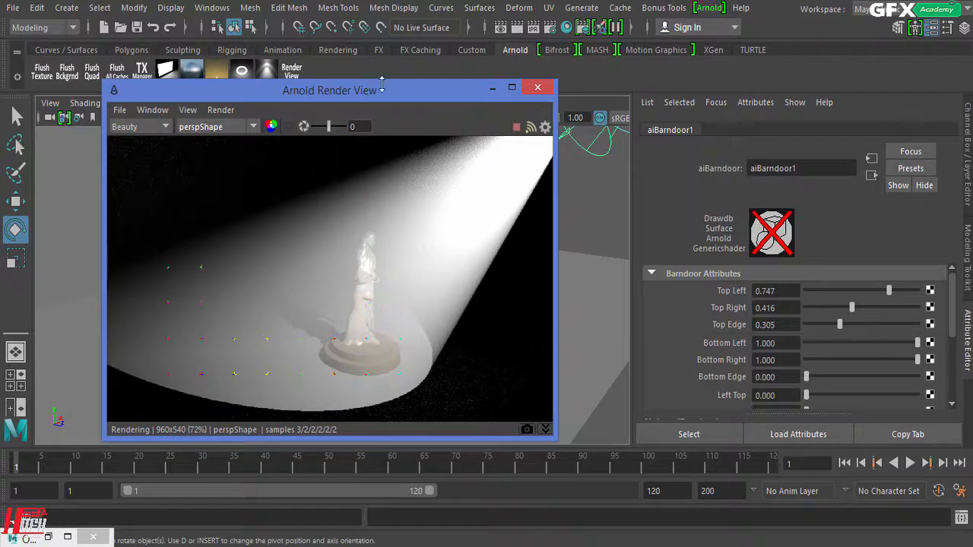
Look through camera1 in the viewport
{"action": "left_click_drag", "start_coordinate": [380, 89], "coordinate": [751, 105]}
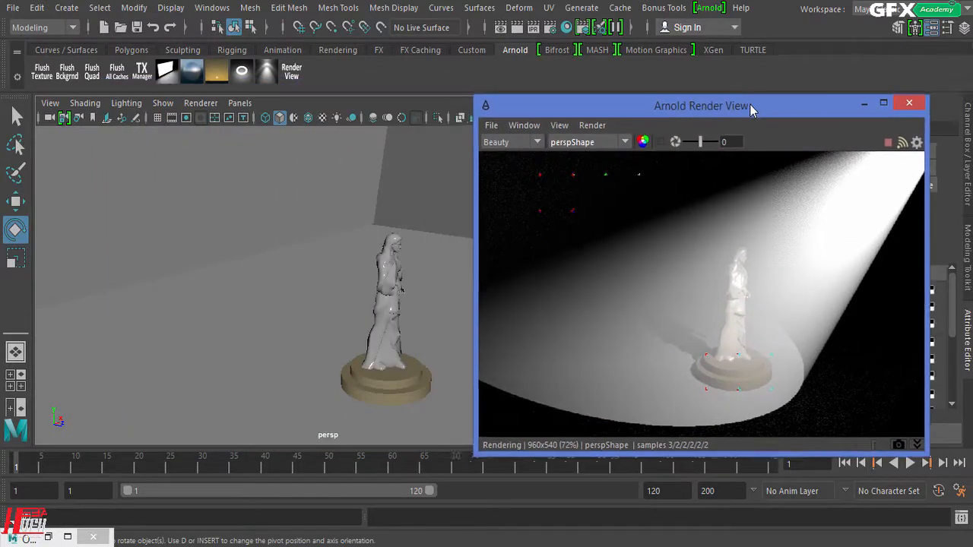
{"action": "left_click", "coordinate": [239, 105]}
{"action": "mouse_move", "coordinate": [278, 118]}
{"action": "left_click", "coordinate": [402, 118]}
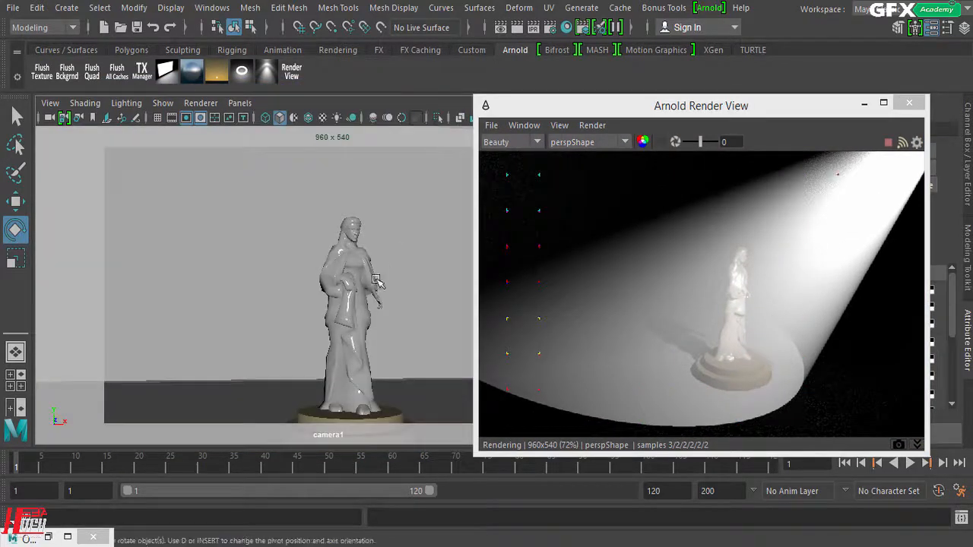
Compare the renders from cameraShape1 and cameraShape2, keep cameraShape1, and pull camera1 back to frame the statue with its whole pedestal
{"action": "left_click", "coordinate": [563, 143]}
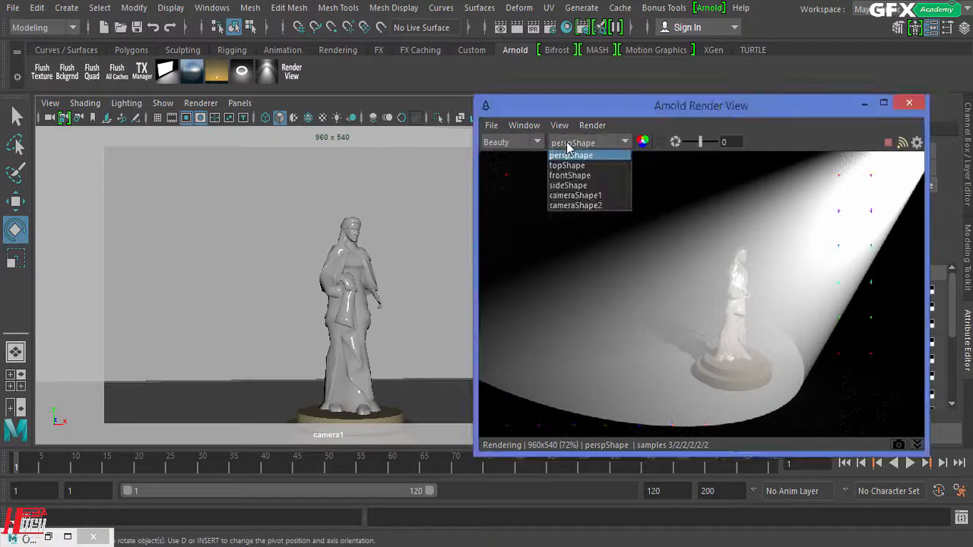
{"action": "left_click", "coordinate": [575, 196]}
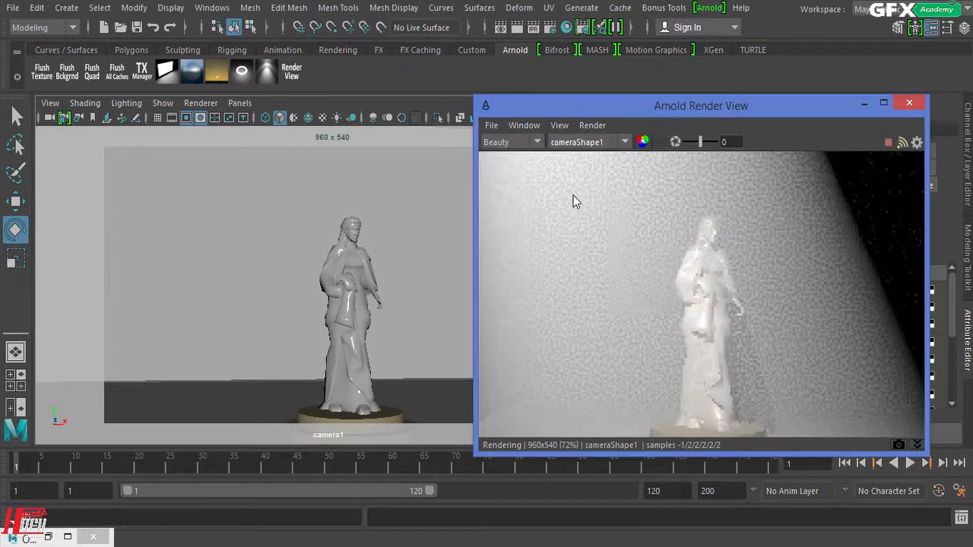
{"action": "left_click", "coordinate": [597, 144]}
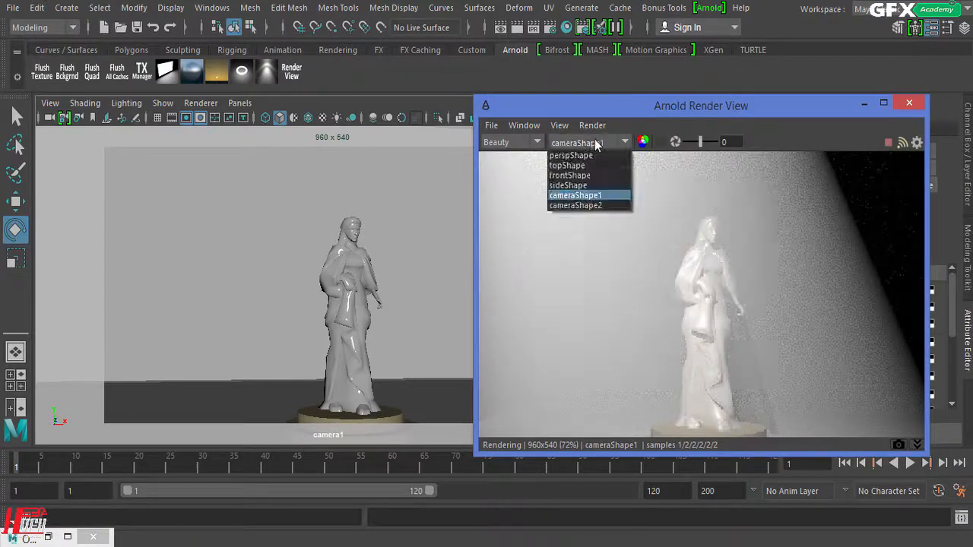
{"action": "left_click", "coordinate": [597, 206]}
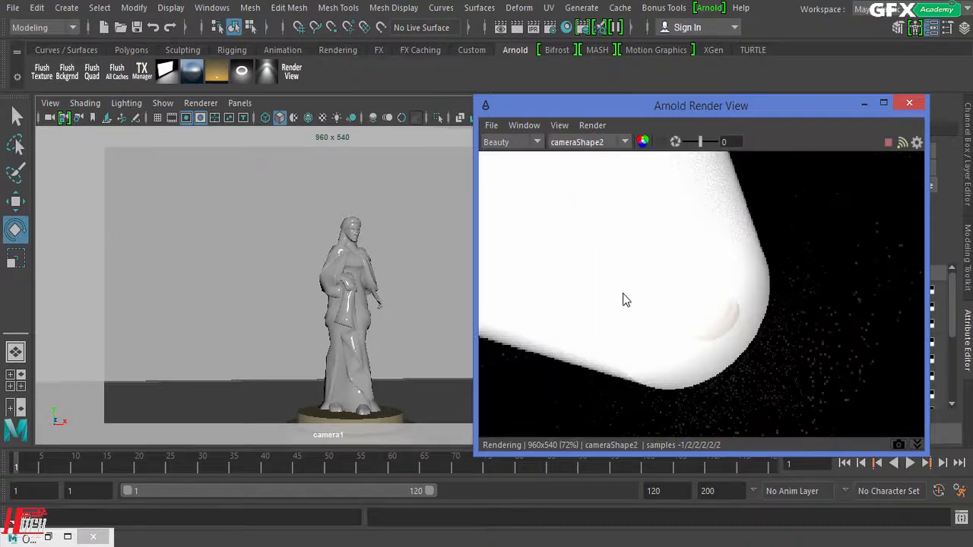
{"action": "left_click", "coordinate": [590, 146]}
{"action": "left_click", "coordinate": [599, 196]}
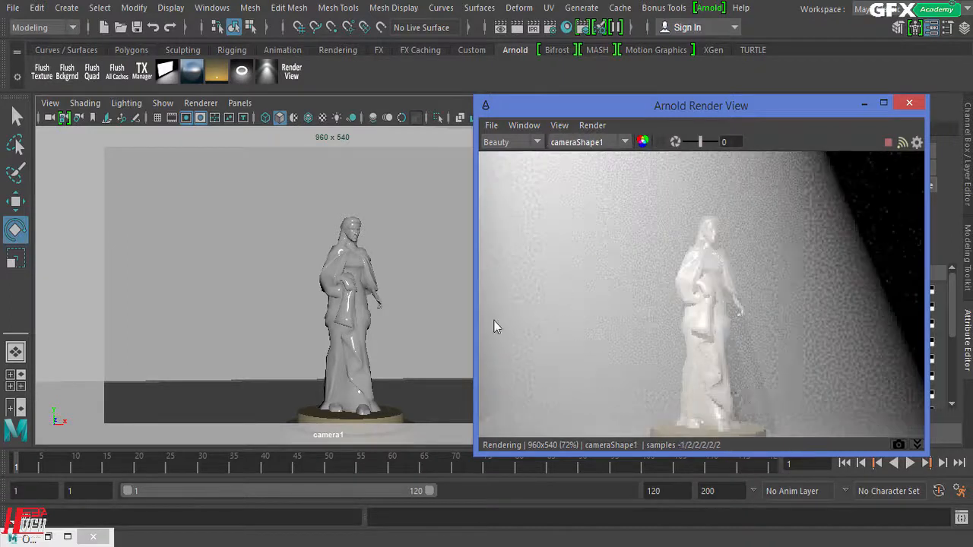
{"action": "scroll", "coordinate": [399, 301], "scroll_direction": "down", "scroll_amount": 2}
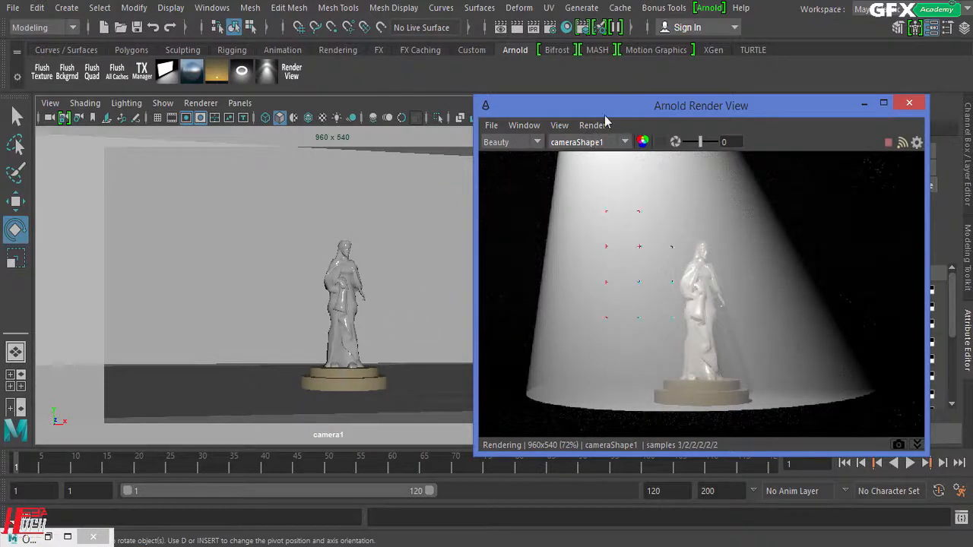
Switch the viewport back to the perspective camera and bring the spot light into view beside the statue
{"action": "left_click", "coordinate": [244, 104]}
{"action": "mouse_move", "coordinate": [304, 117]}
{"action": "left_click", "coordinate": [403, 134]}
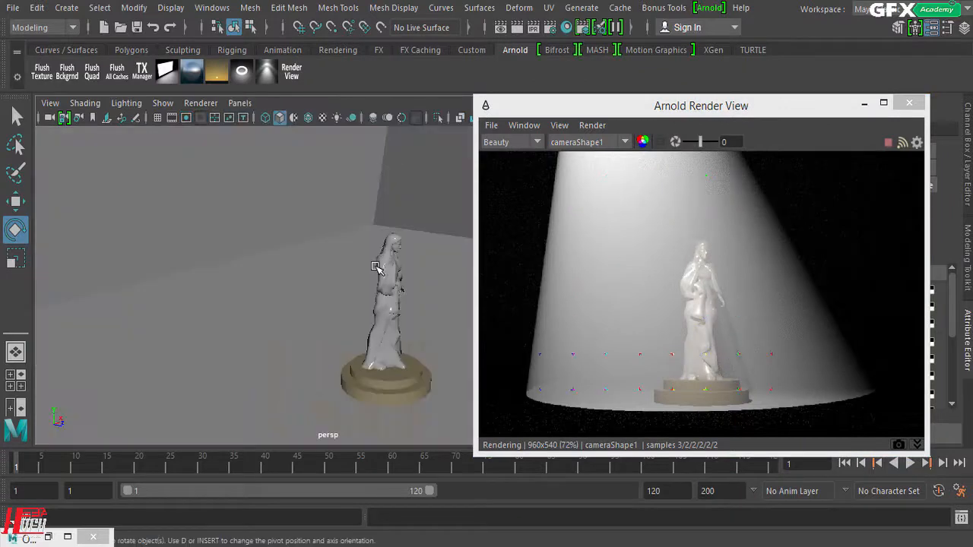
{"action": "scroll", "coordinate": [385, 263], "scroll_direction": "down", "scroll_amount": 5}
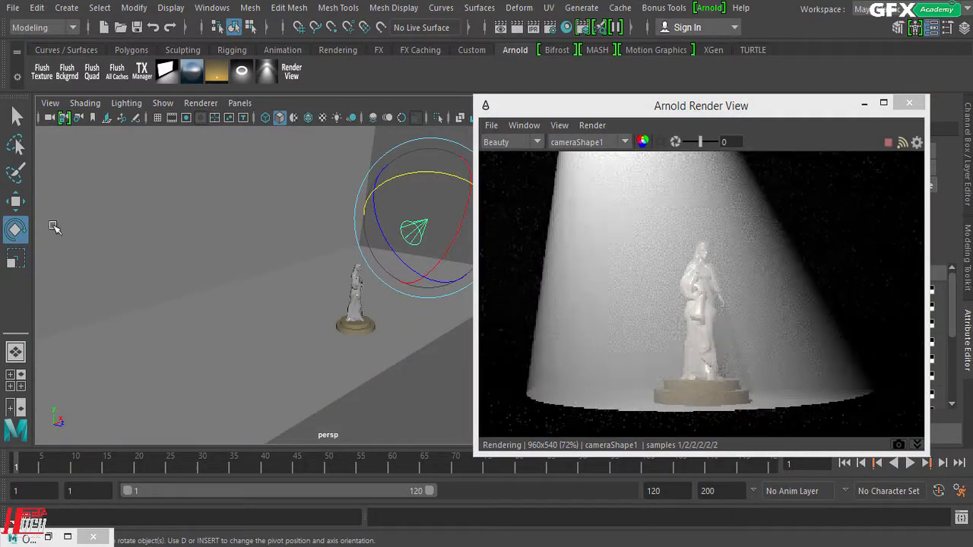
Move the spot light sideways away from the statue and rotate it slightly to re-aim the beam
{"action": "left_click", "coordinate": [16, 203]}
{"action": "middle_click_drag", "start_coordinate": [312, 269], "coordinate": [241, 247], "text": "alt"}
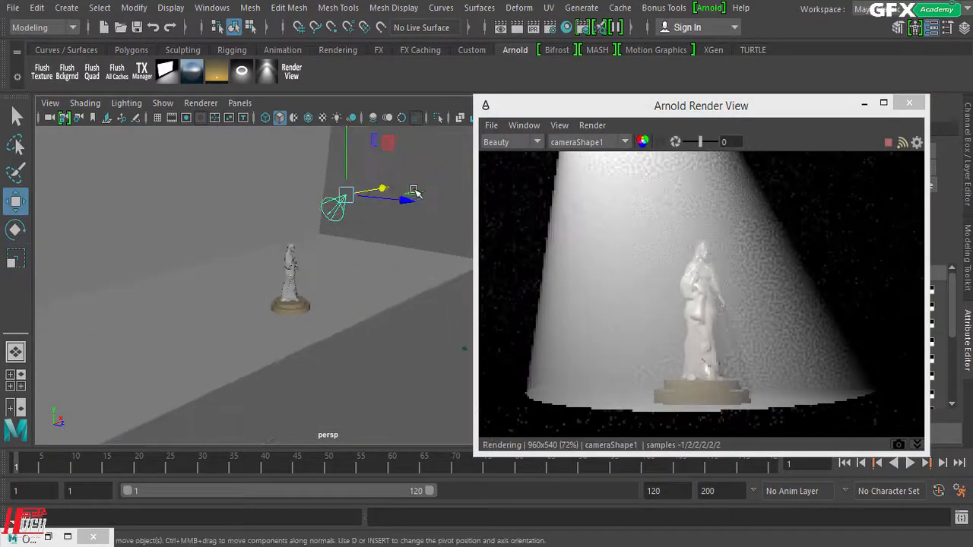
{"action": "left_click_drag", "start_coordinate": [407, 198], "coordinate": [469, 234]}
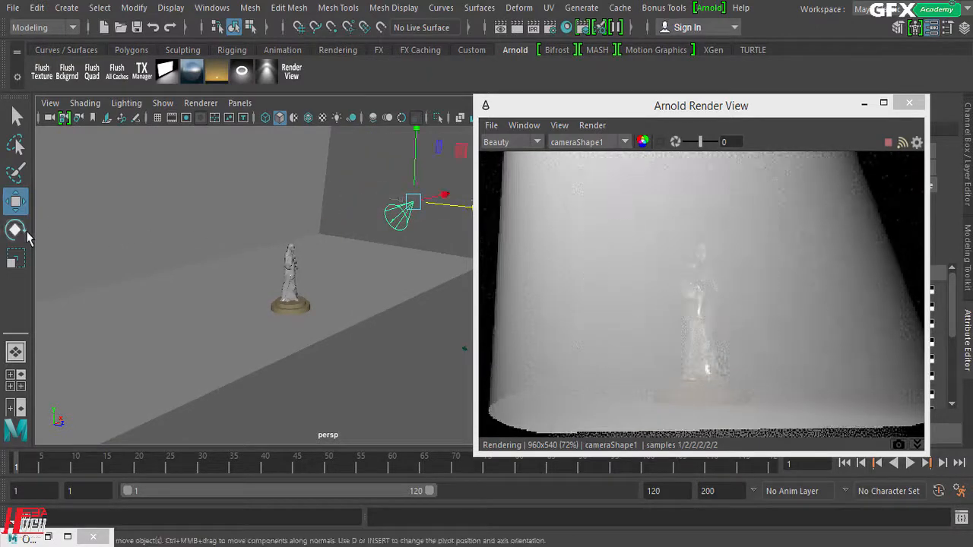
{"action": "left_click", "coordinate": [23, 232]}
{"action": "left_click_drag", "start_coordinate": [358, 311], "coordinate": [407, 326], "text": "alt"}
{"action": "left_click_drag", "start_coordinate": [435, 207], "coordinate": [442, 204]}
Show the spotLightShape1 attributes and lower the light's Exposure to 12, and further to 10
{"action": "left_click_drag", "start_coordinate": [561, 107], "coordinate": [179, 107]}
{"action": "left_click", "coordinate": [717, 103]}
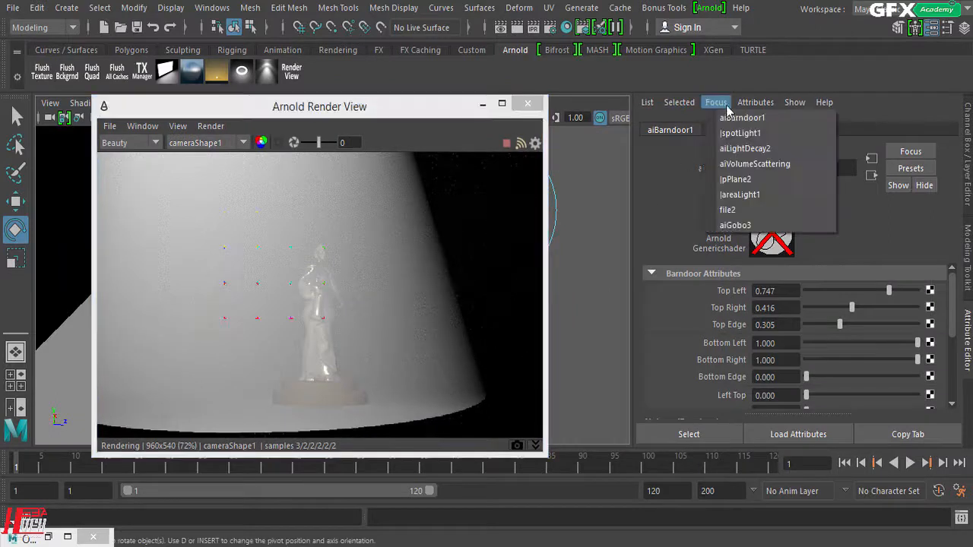
{"action": "left_click", "coordinate": [740, 133]}
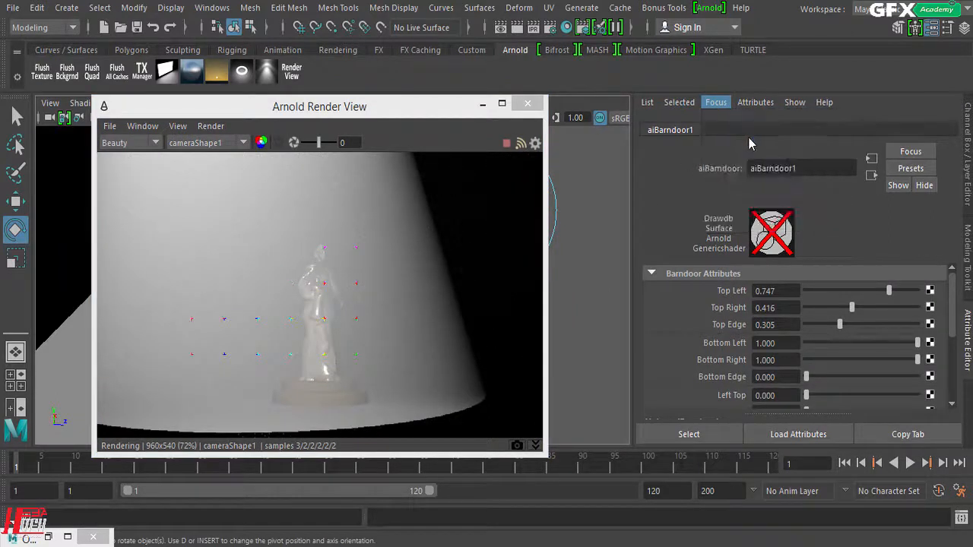
{"action": "left_click", "coordinate": [732, 130]}
{"action": "scroll", "coordinate": [806, 296], "scroll_direction": "up", "scroll_amount": 8}
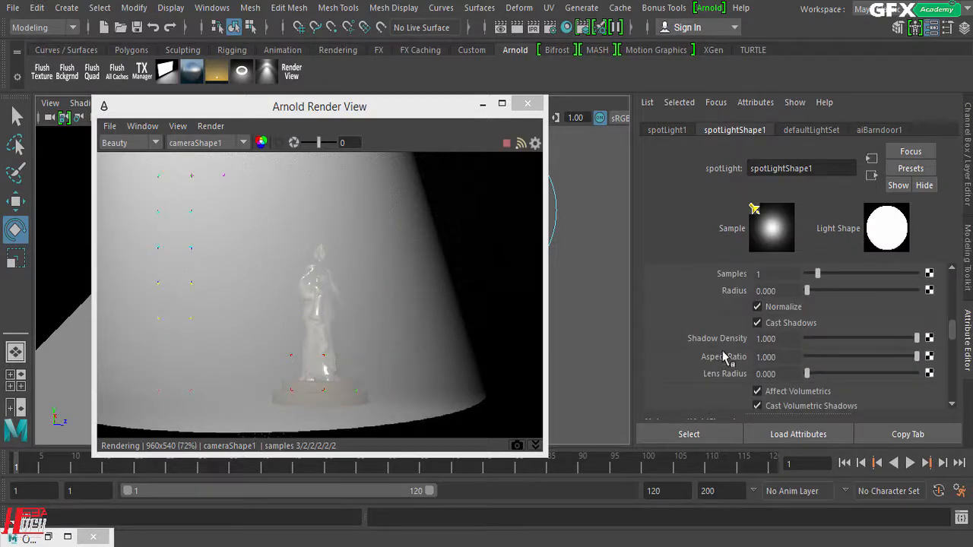
{"action": "scroll", "coordinate": [769, 289], "scroll_direction": "up", "scroll_amount": 2}
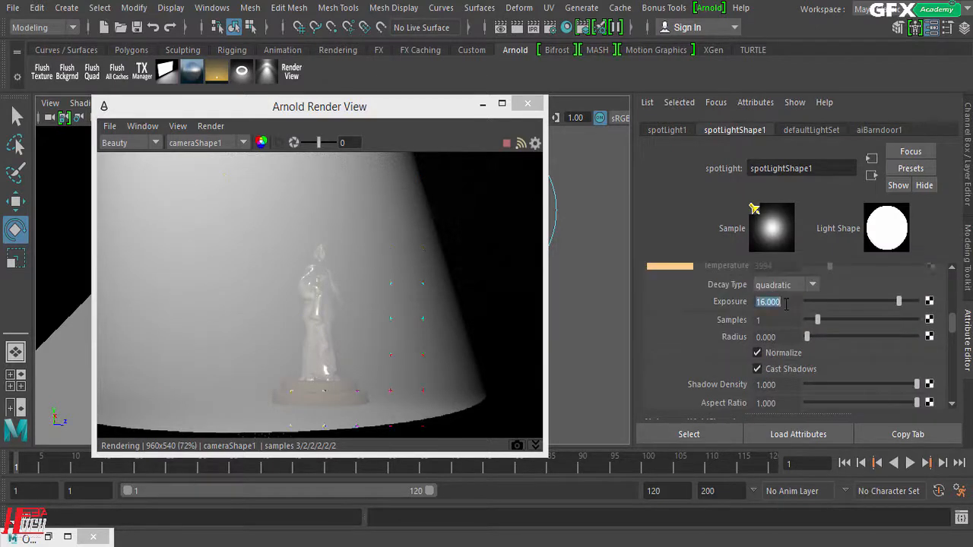
{"action": "left_click", "coordinate": [785, 303]}
{"action": "type", "text": "12"}
{"action": "key", "text": "Return"}
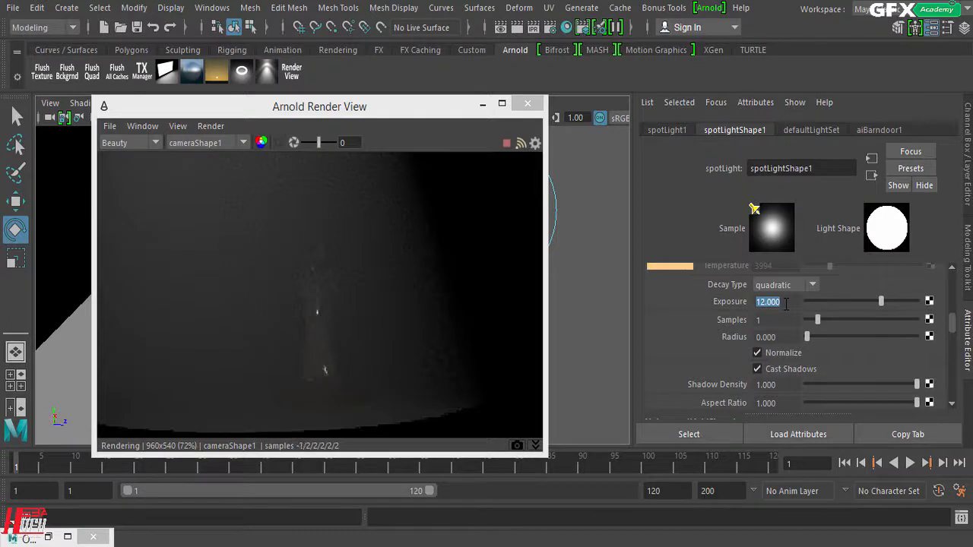
{"action": "key", "text": "Return"}
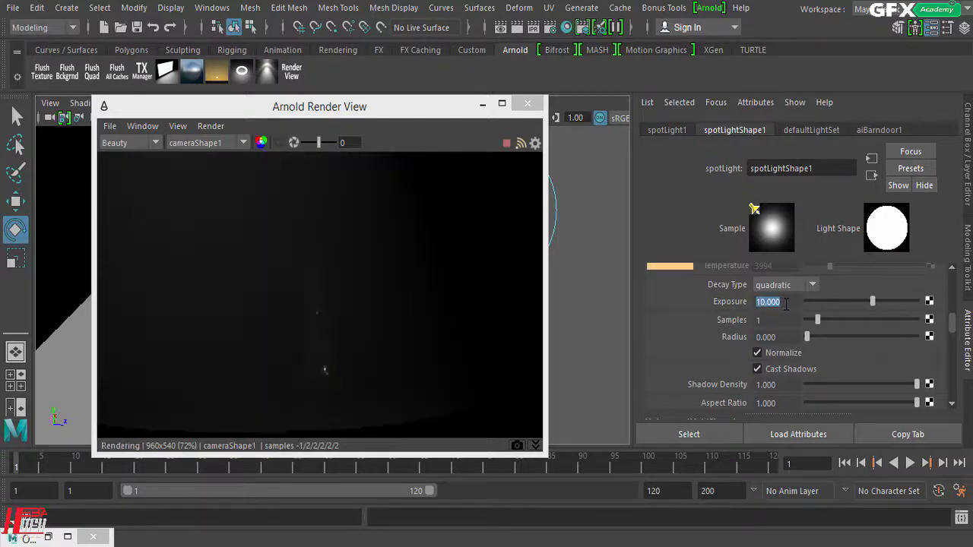
Move the spot light back closer to the statue and raise it slightly
{"action": "left_click_drag", "start_coordinate": [397, 106], "coordinate": [795, 82]}
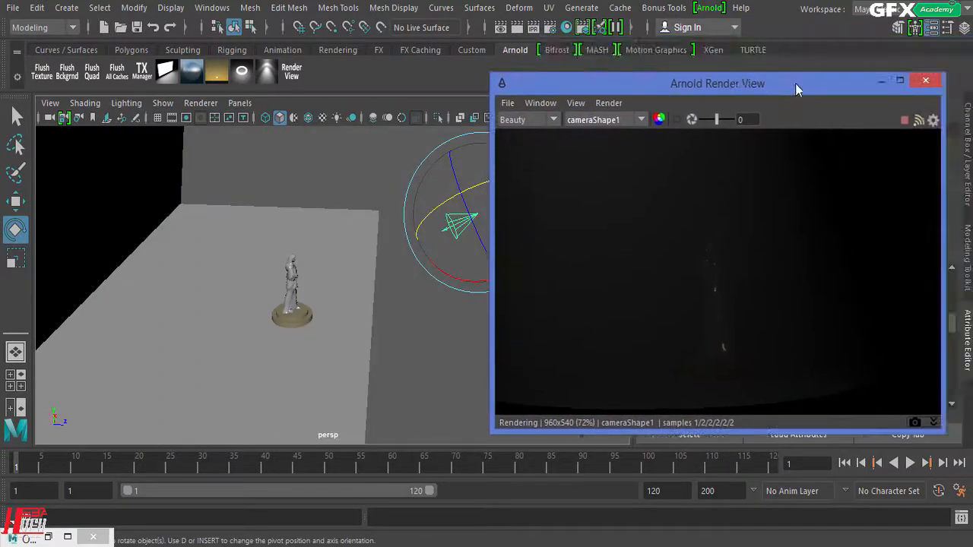
{"action": "left_click", "coordinate": [15, 201]}
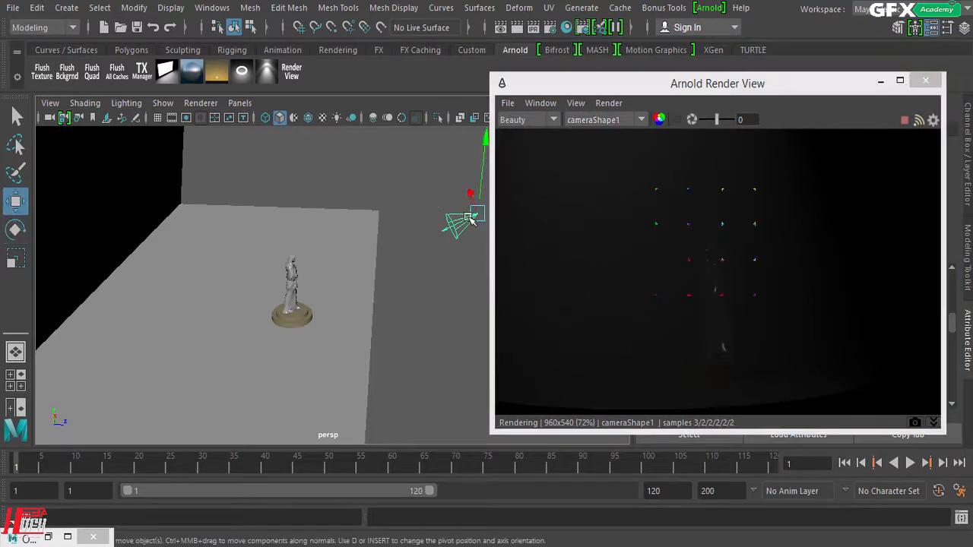
{"action": "left_click_drag", "start_coordinate": [504, 91], "coordinate": [571, 100]}
{"action": "left_click_drag", "start_coordinate": [545, 217], "coordinate": [431, 244]}
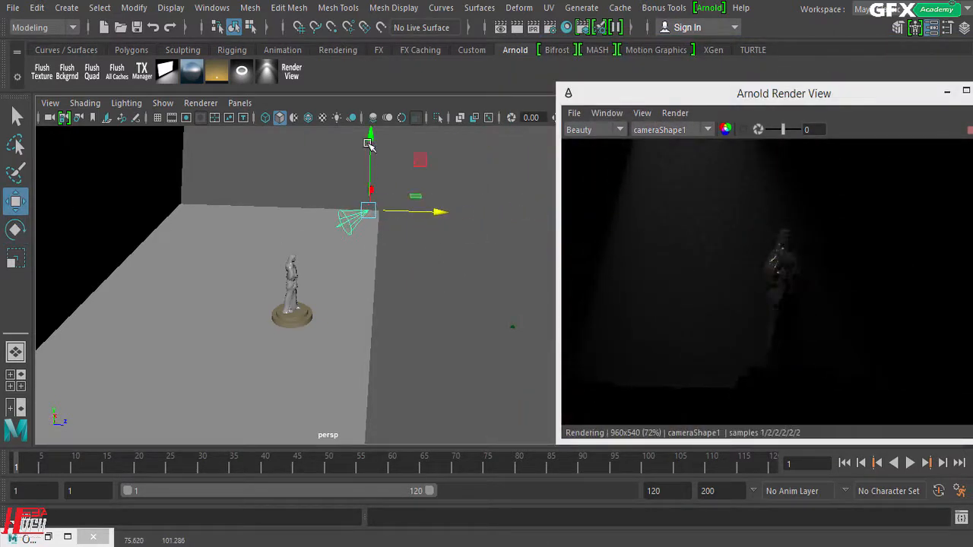
{"action": "left_click_drag", "start_coordinate": [369, 144], "coordinate": [369, 137]}
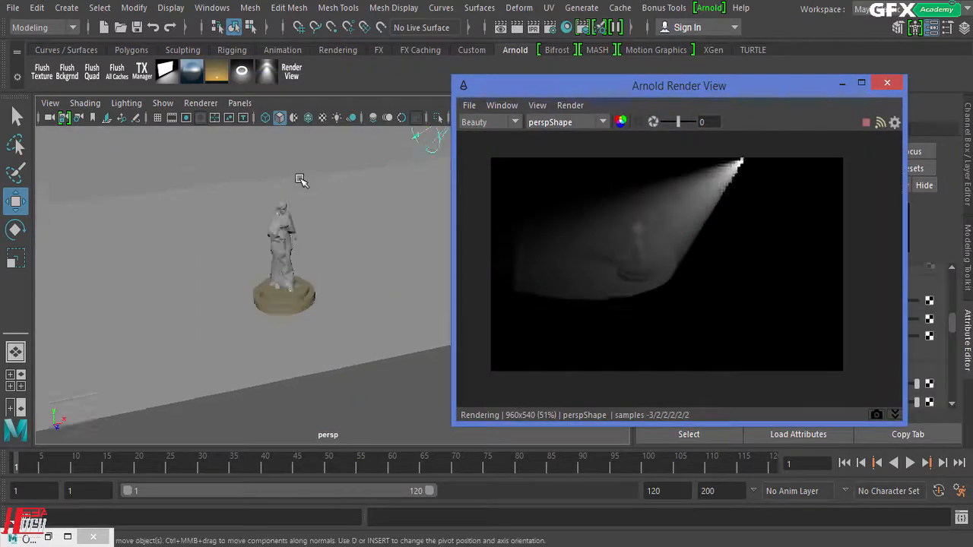
Set the spot light's Exposure to 14
{"action": "scroll", "coordinate": [301, 180], "scroll_direction": "up", "scroll_amount": 3}
{"action": "middle_click_drag", "start_coordinate": [305, 195], "coordinate": [416, 254], "text": "alt"}
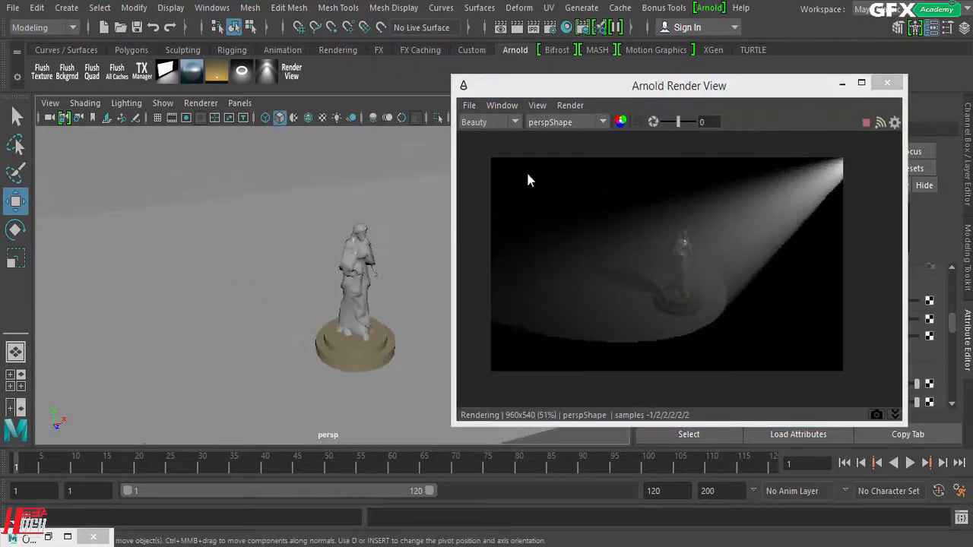
{"action": "left_click_drag", "start_coordinate": [529, 85], "coordinate": [149, 84]}
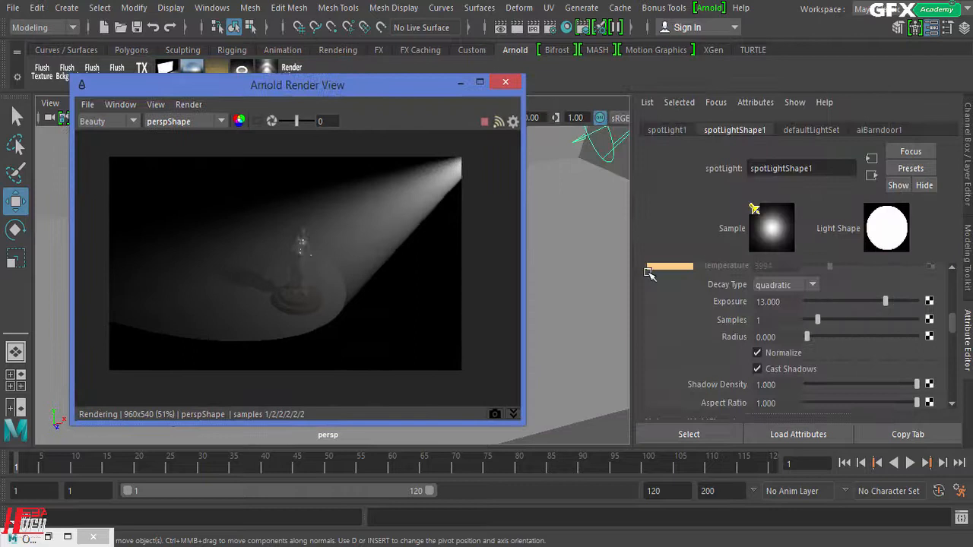
{"action": "left_click", "coordinate": [789, 301]}
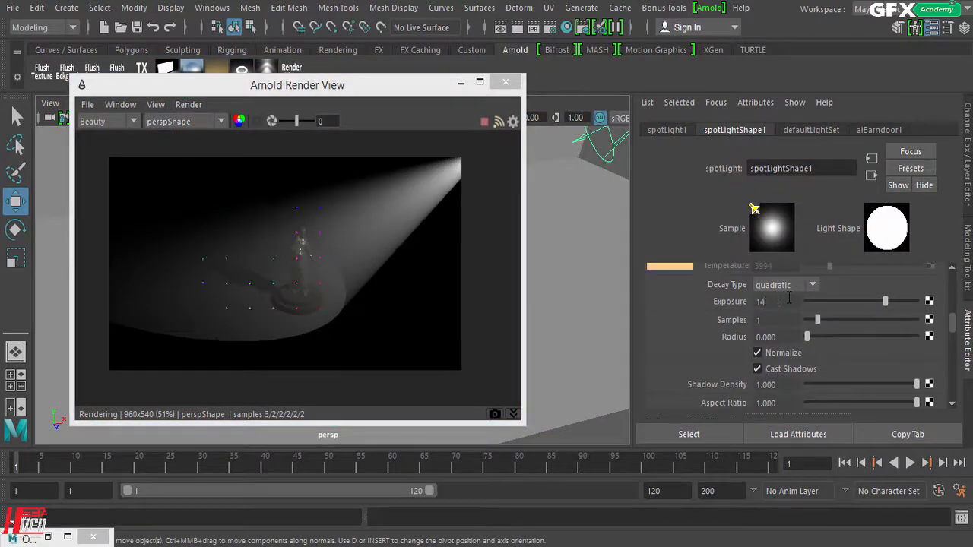
{"action": "type", "text": "14"}
{"action": "key", "text": "Return"}
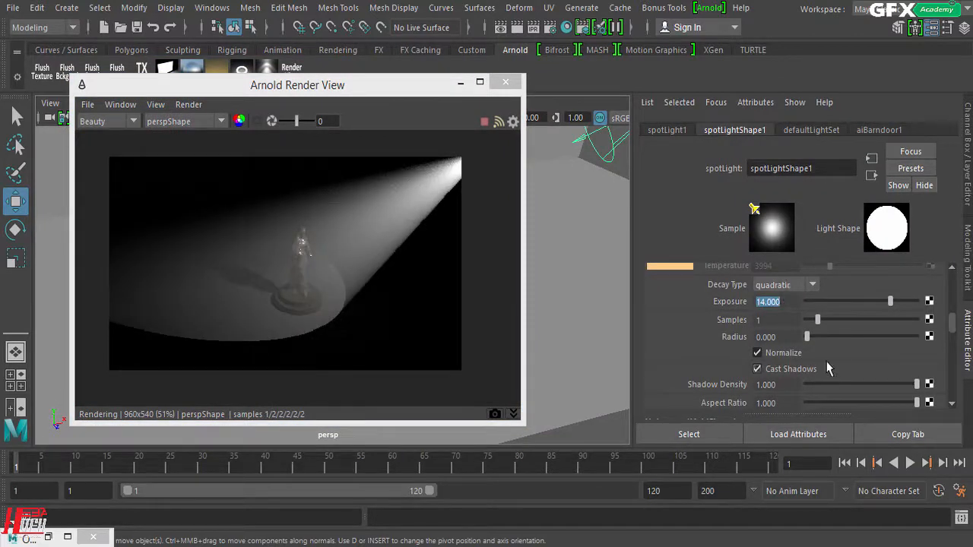
Open the aiBarndoor1 filter and set Bottom Left to 0.779, Bottom Right to 0.857 and Bottom Edge to 0.188
{"action": "scroll", "coordinate": [834, 368], "scroll_direction": "down", "scroll_amount": 5}
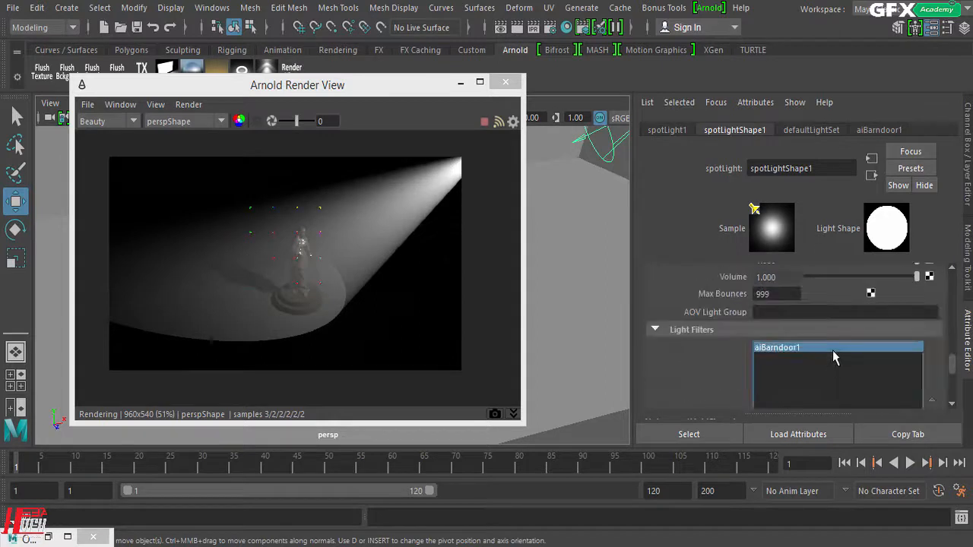
{"action": "double_click", "coordinate": [832, 348]}
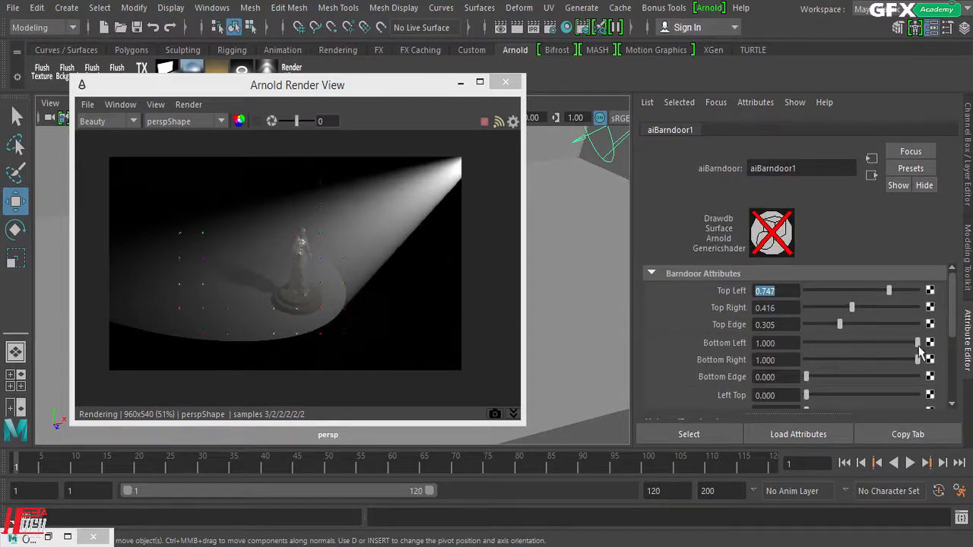
{"action": "left_click_drag", "start_coordinate": [918, 349], "coordinate": [894, 353]}
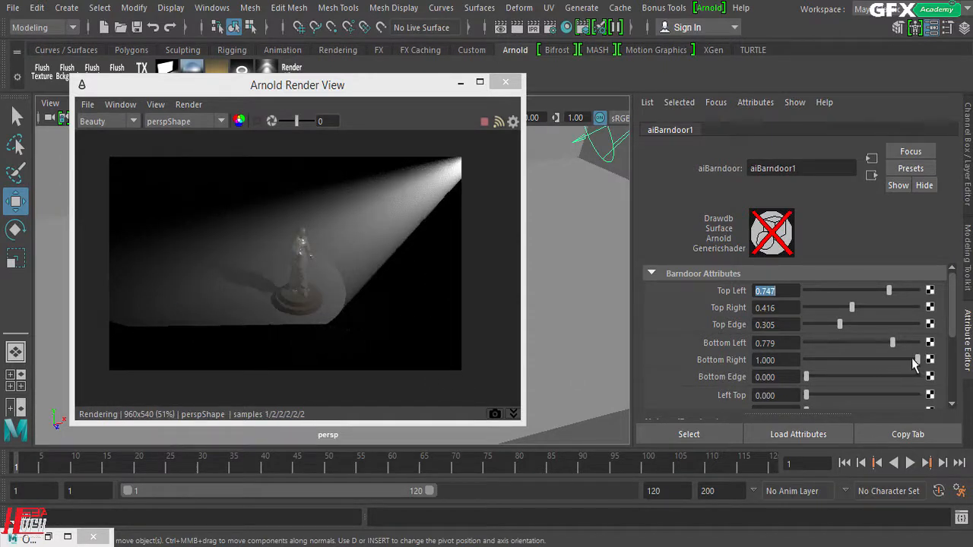
{"action": "left_click_drag", "start_coordinate": [918, 360], "coordinate": [901, 364]}
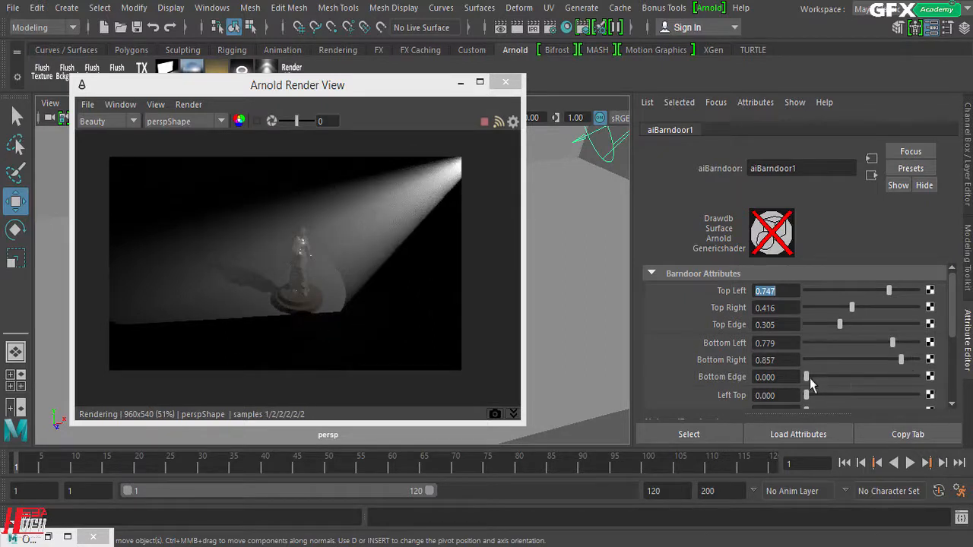
{"action": "left_click_drag", "start_coordinate": [811, 384], "coordinate": [828, 383]}
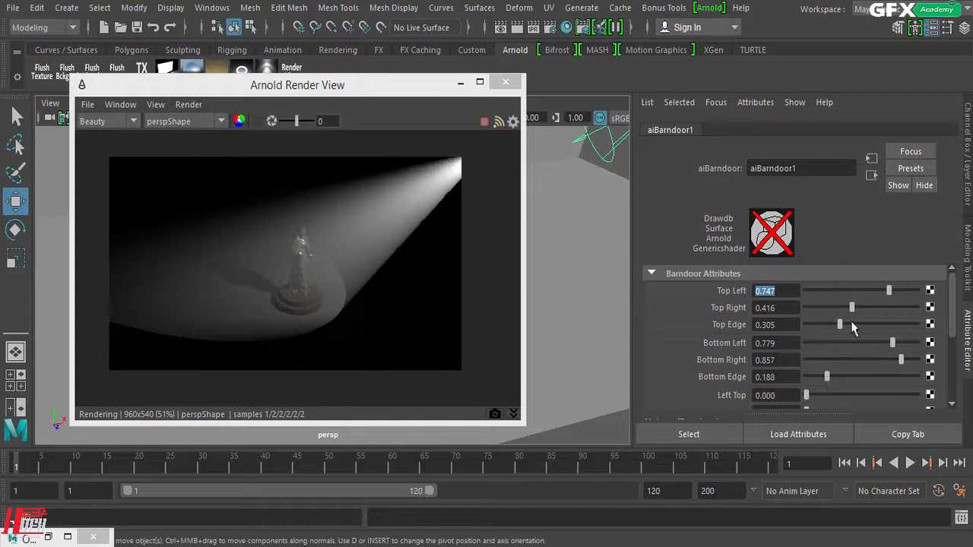
Raise the barndoor's Top Right to 0.649 and Top Left to 0.922, and try adjusting its Left Edge
{"action": "left_click_drag", "start_coordinate": [850, 313], "coordinate": [908, 296]}
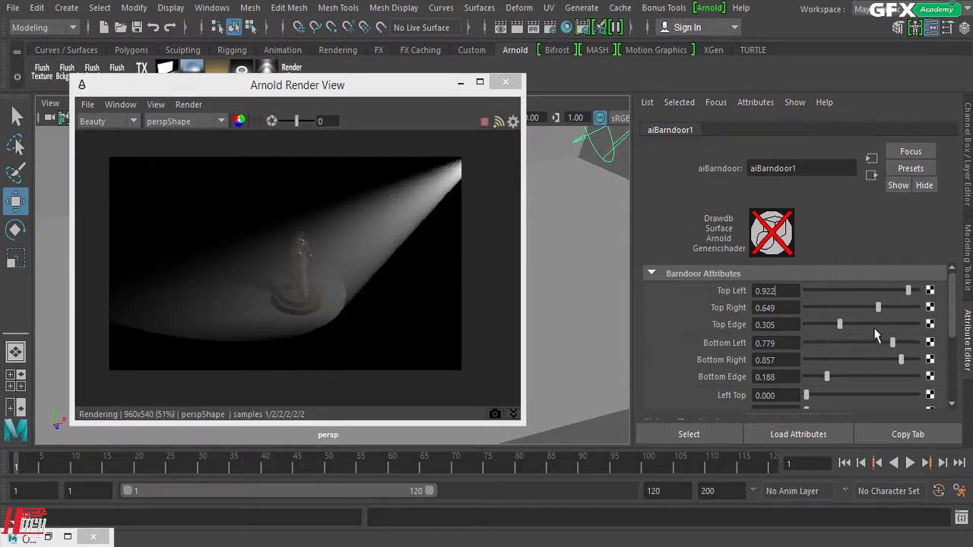
{"action": "scroll", "coordinate": [875, 336], "scroll_direction": "down", "scroll_amount": 2}
{"action": "left_click_drag", "start_coordinate": [808, 384], "coordinate": [845, 384]}
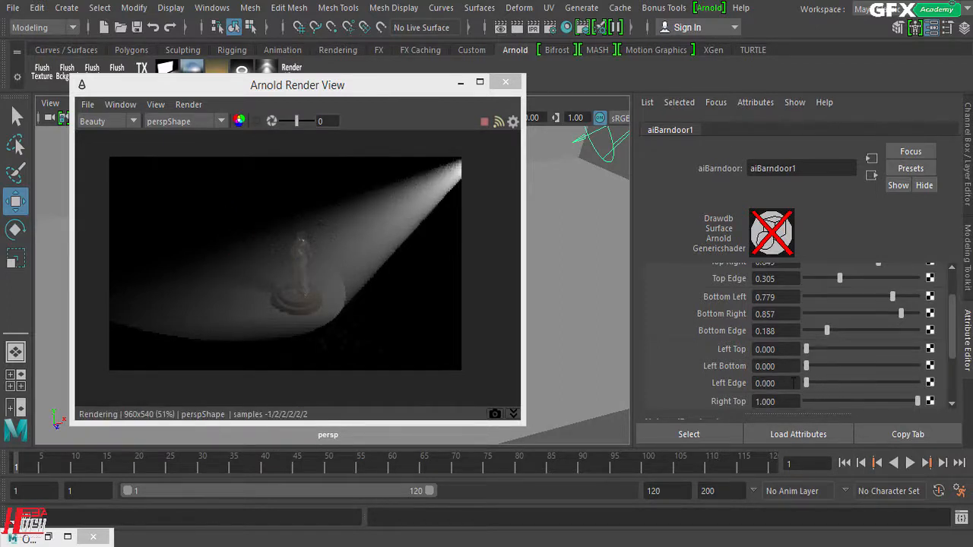
{"action": "scroll", "coordinate": [794, 383], "scroll_direction": "down", "scroll_amount": 4}
{"action": "mouse_move", "coordinate": [807, 347]}
{"action": "left_mouse_down"}
{"action": "mouse_move", "coordinate": [860, 351]}
{"action": "mouse_move", "coordinate": [804, 349]}
{"action": "left_mouse_up"}
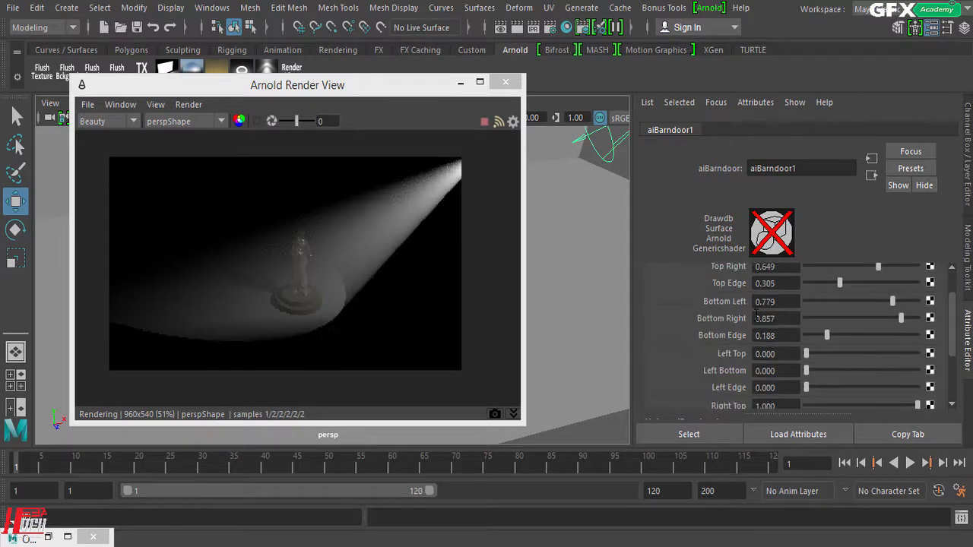
Return to the spotLightShape1 attributes and disconnect the aiBarndoor1 light filter
{"action": "left_click", "coordinate": [708, 104]}
{"action": "left_click", "coordinate": [740, 133]}
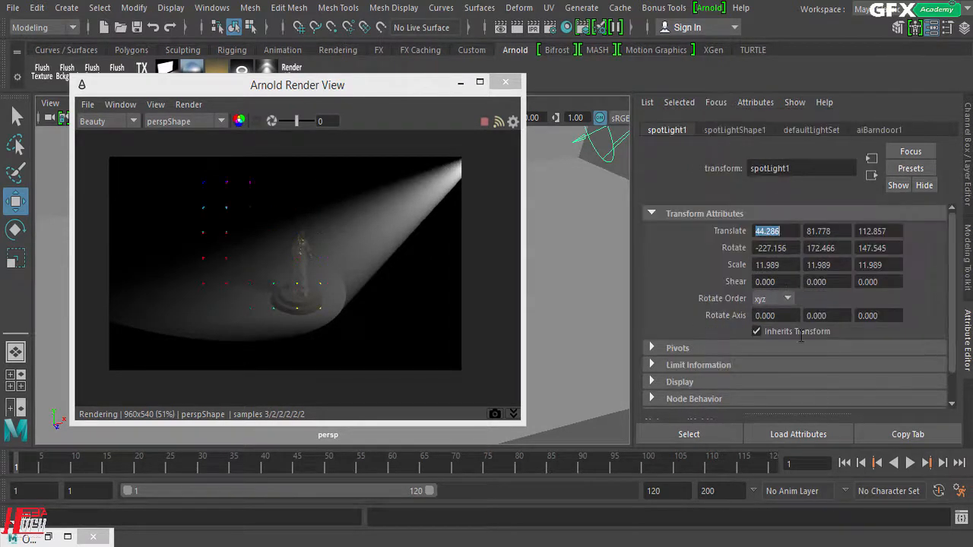
{"action": "scroll", "coordinate": [799, 351], "scroll_direction": "down", "scroll_amount": 1}
{"action": "left_click", "coordinate": [720, 134]}
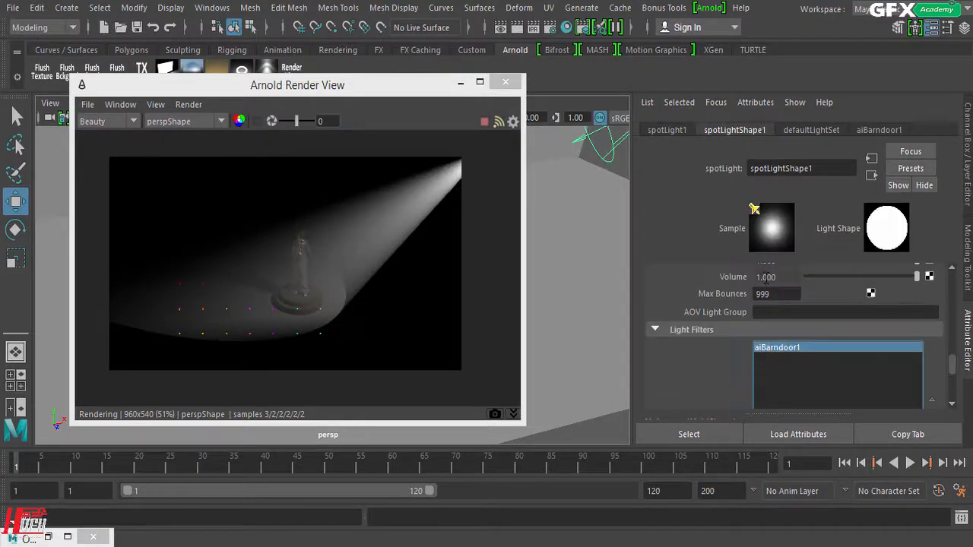
{"action": "scroll", "coordinate": [767, 281], "scroll_direction": "down", "scroll_amount": 3}
{"action": "left_click", "coordinate": [843, 379]}
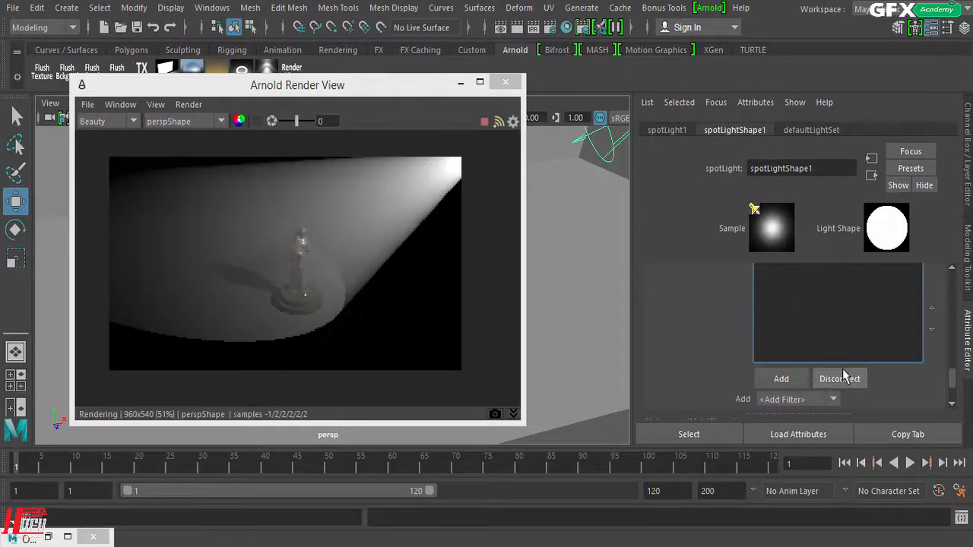
Add a Gobo light filter to the spot light
{"action": "scroll", "coordinate": [844, 357], "scroll_direction": "down", "scroll_amount": 1}
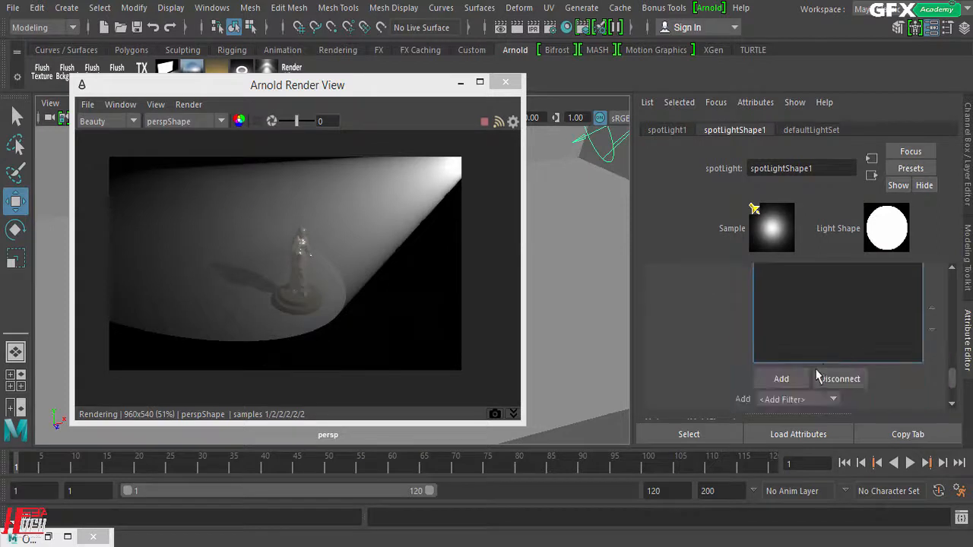
{"action": "left_click", "coordinate": [781, 378]}
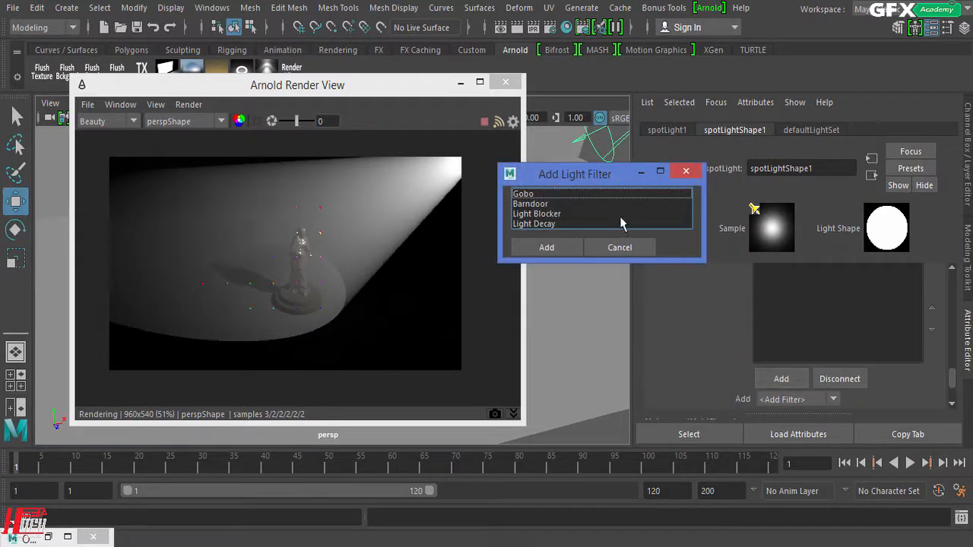
{"action": "left_click", "coordinate": [550, 195]}
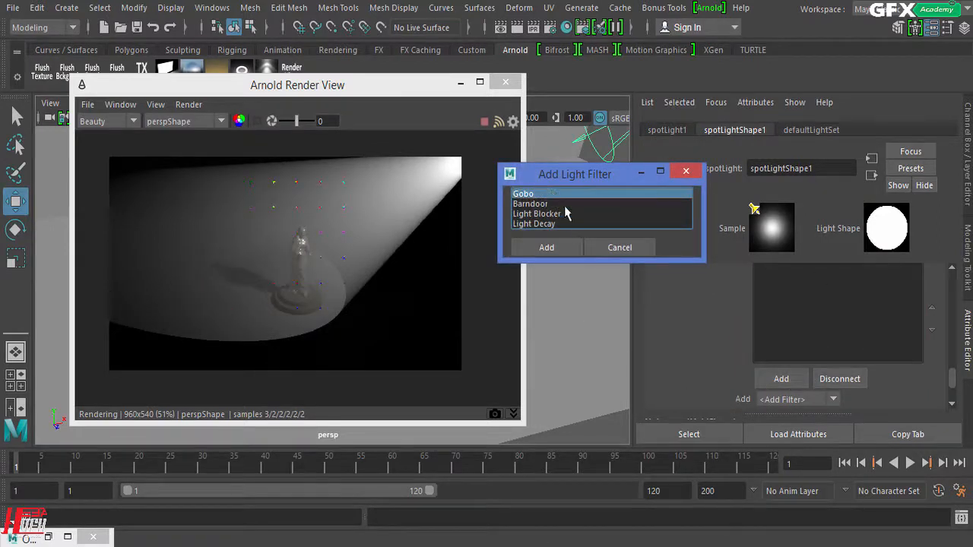
{"action": "left_click", "coordinate": [573, 250]}
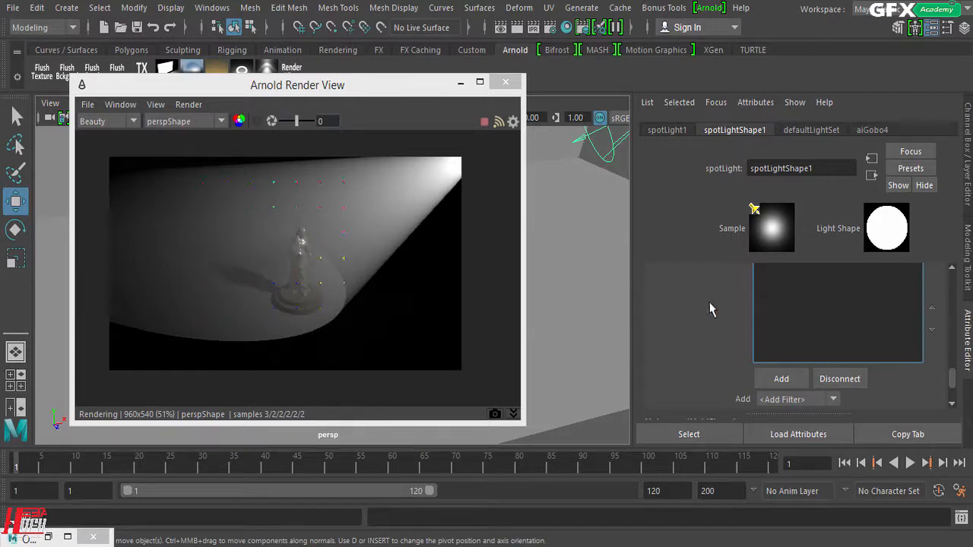
Open the aiGobo4 filter and map its Slide Map to a File texture loading gobo.tx from sourceimages
{"action": "scroll", "coordinate": [707, 306], "scroll_direction": "up", "scroll_amount": 1}
{"action": "left_click", "coordinate": [774, 308]}
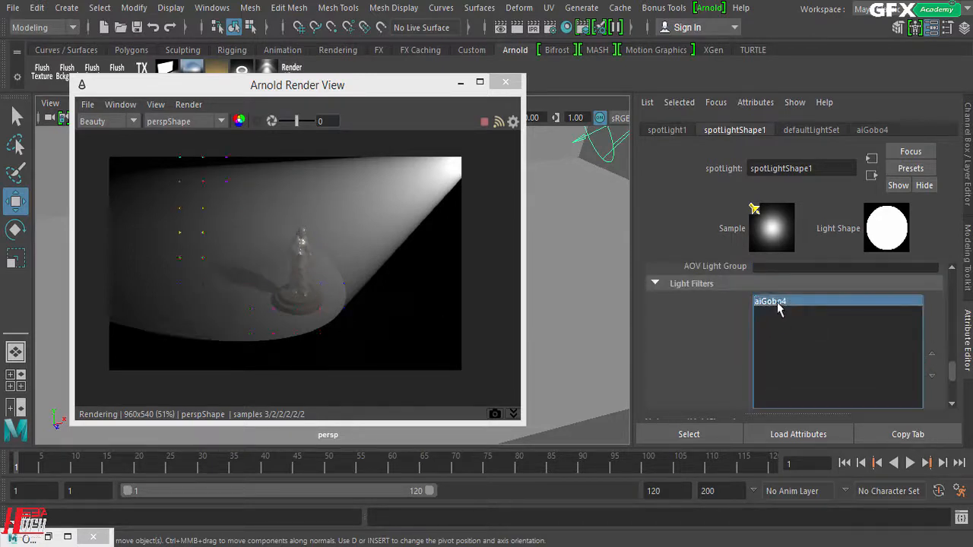
{"action": "double_click", "coordinate": [777, 303]}
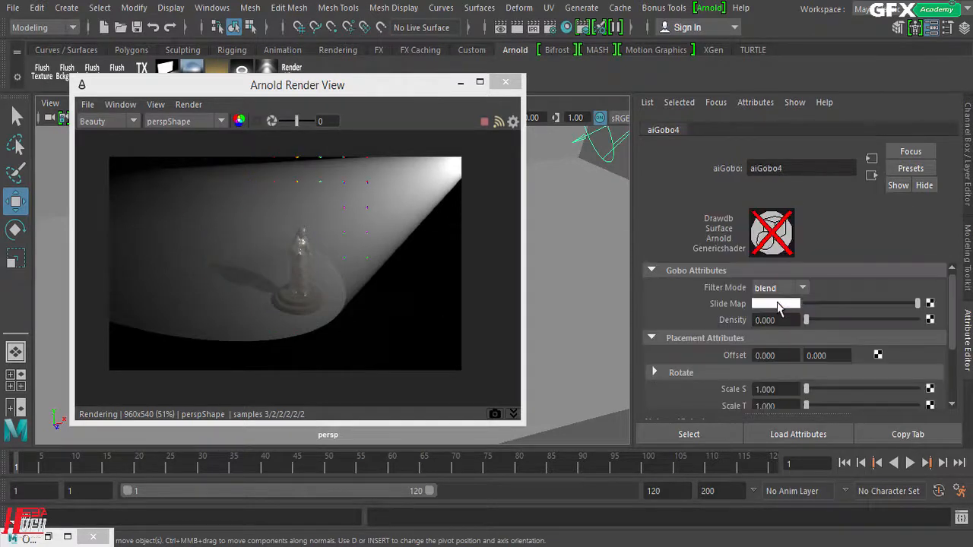
{"action": "left_click", "coordinate": [930, 304]}
{"action": "left_click", "coordinate": [540, 167]}
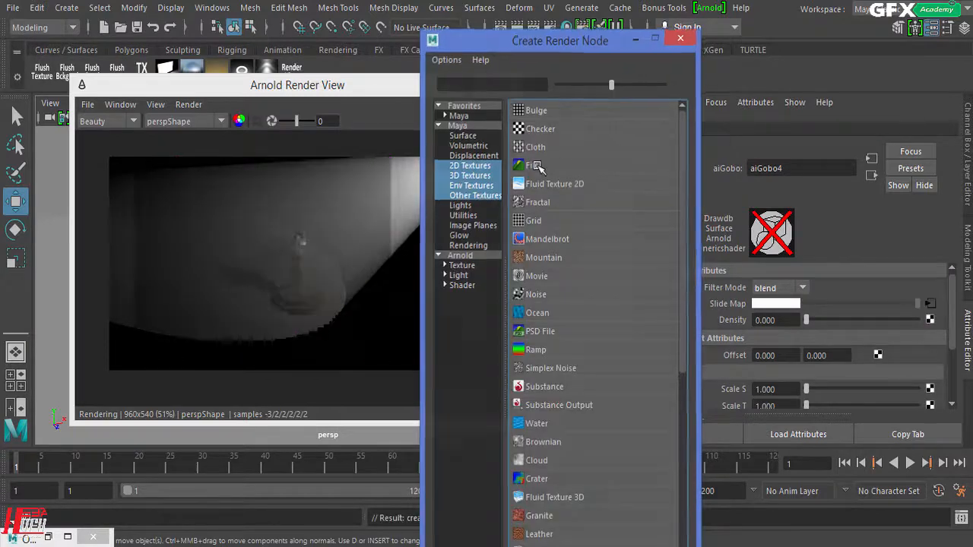
{"action": "left_click", "coordinate": [934, 339]}
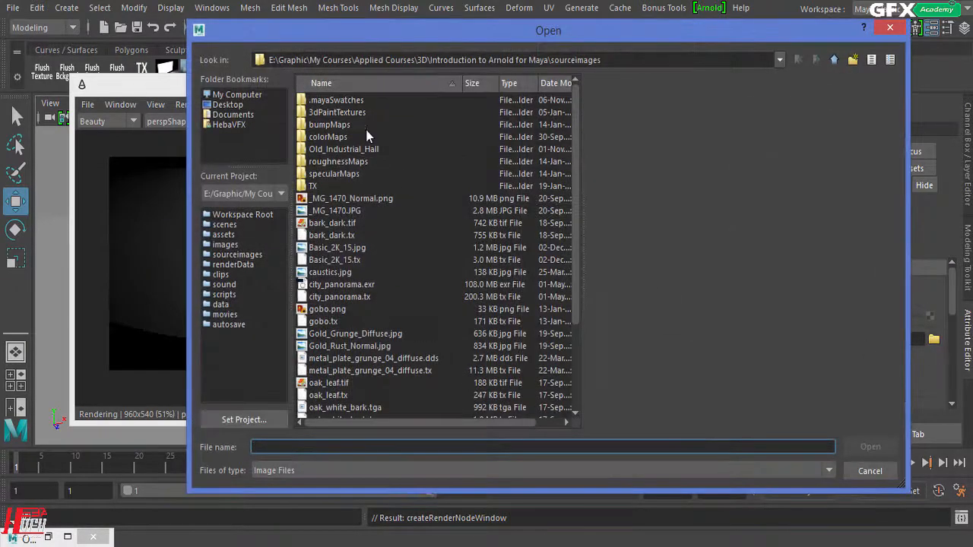
{"action": "left_click", "coordinate": [339, 321]}
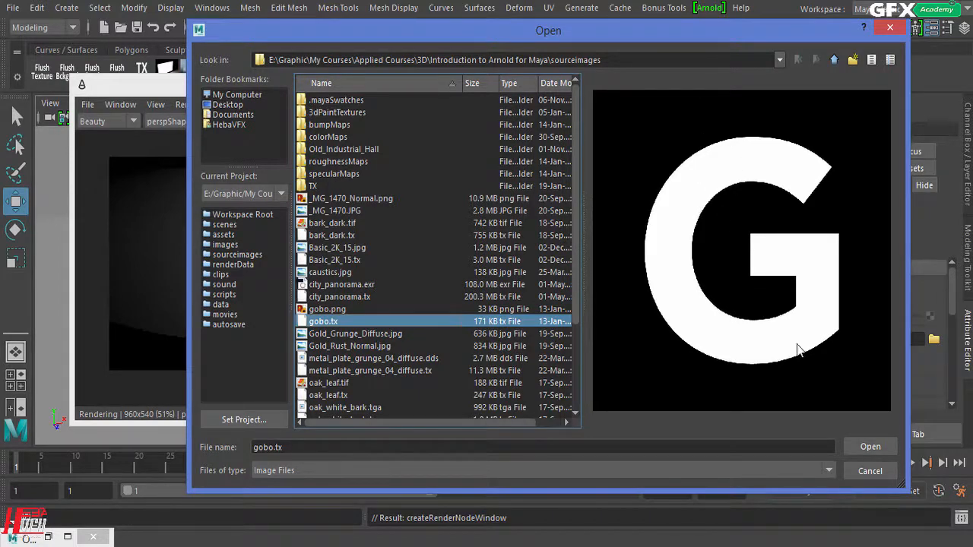
{"action": "left_click", "coordinate": [869, 447]}
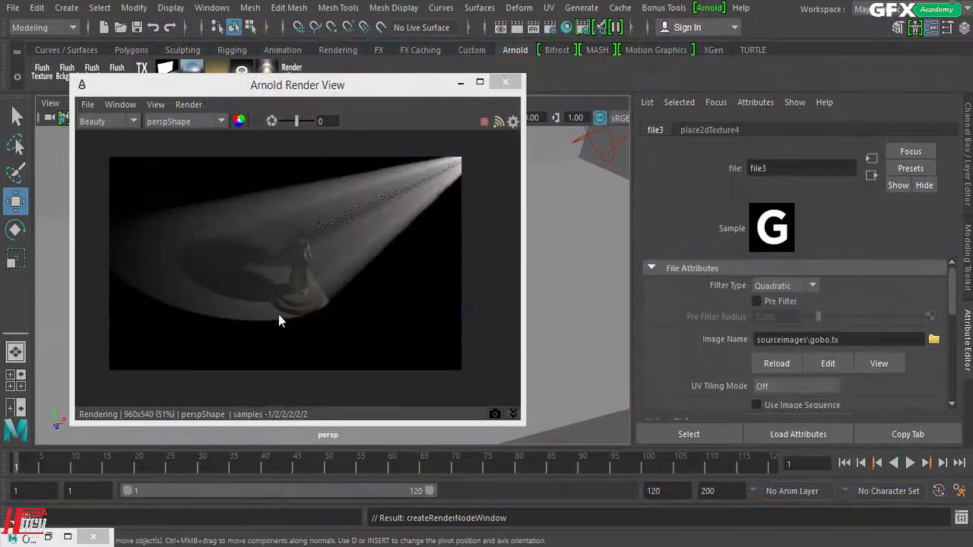
Disconnect aiVolumeScattering from the Atmosphere in the Arnold render settings
{"action": "left_click_drag", "start_coordinate": [329, 88], "coordinate": [310, 98]}
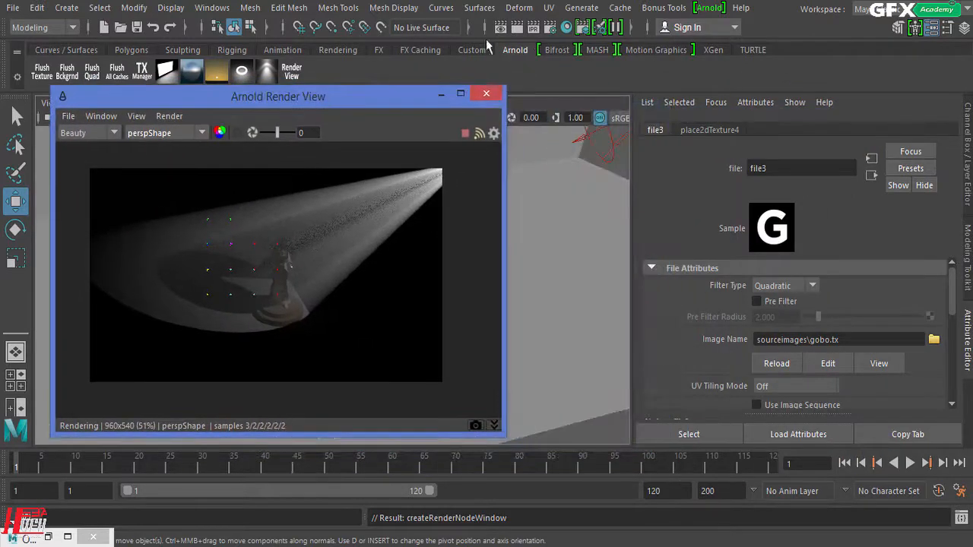
{"action": "left_click", "coordinate": [551, 28]}
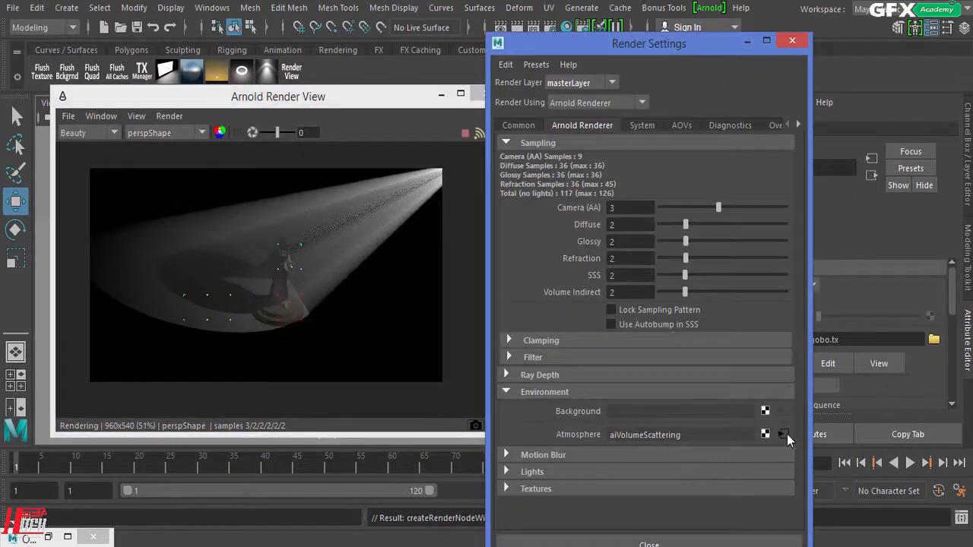
{"action": "right_click", "coordinate": [769, 433]}
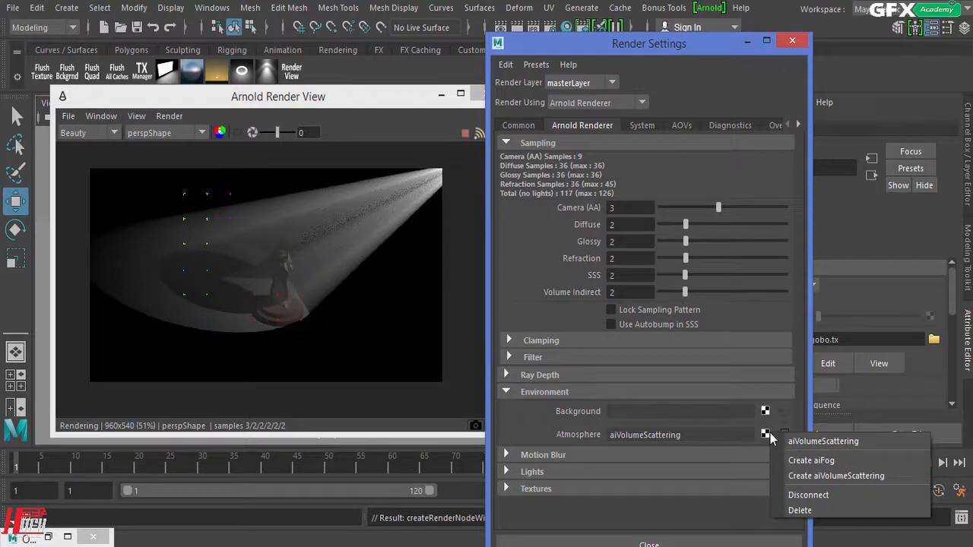
{"action": "left_click", "coordinate": [807, 495]}
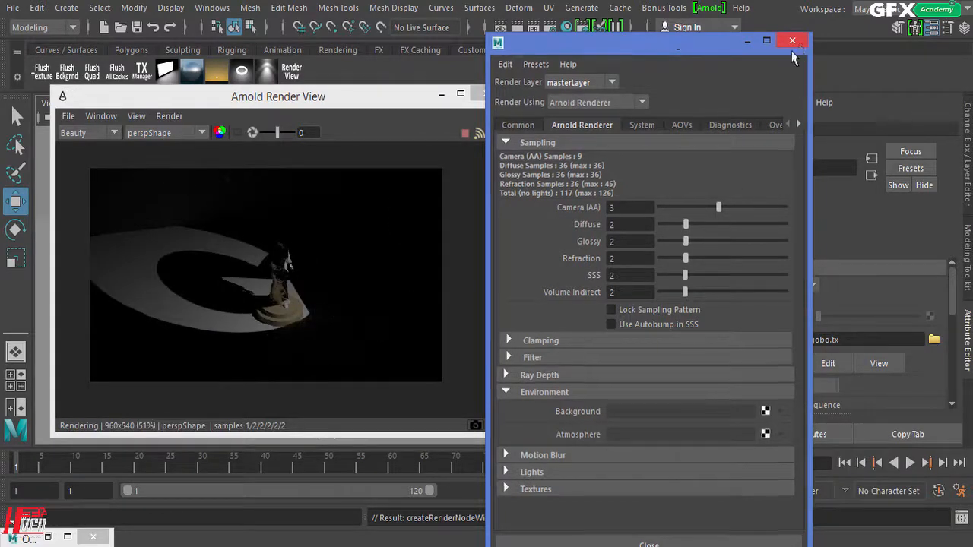
{"action": "left_click", "coordinate": [794, 41]}
Select the spot light and rotate it so the gobo pattern falls on the floor in front of the statue
{"action": "left_click_drag", "start_coordinate": [327, 96], "coordinate": [314, 124]}
{"action": "left_click", "coordinate": [601, 145]}
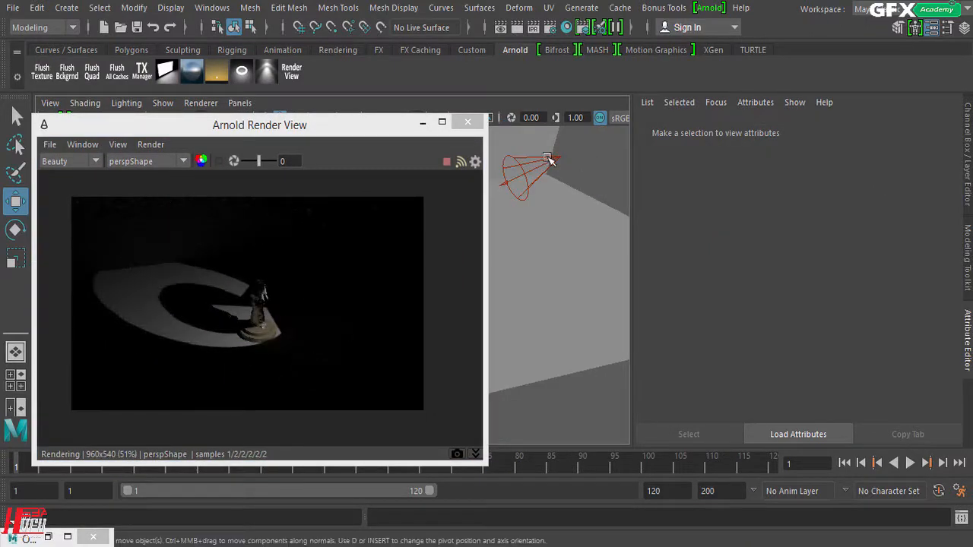
{"action": "left_click", "coordinate": [555, 160]}
{"action": "left_click", "coordinate": [15, 229]}
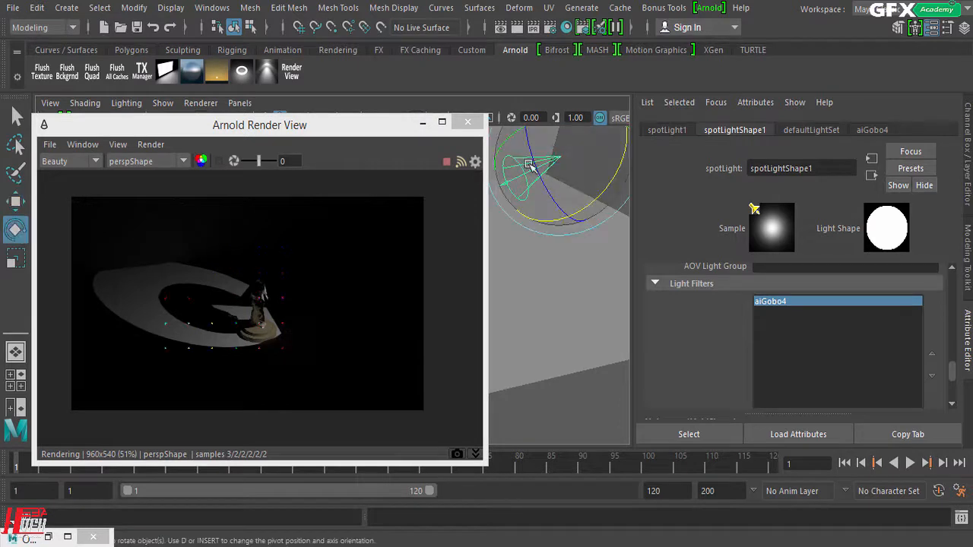
{"action": "left_click_drag", "start_coordinate": [595, 205], "coordinate": [602, 162]}
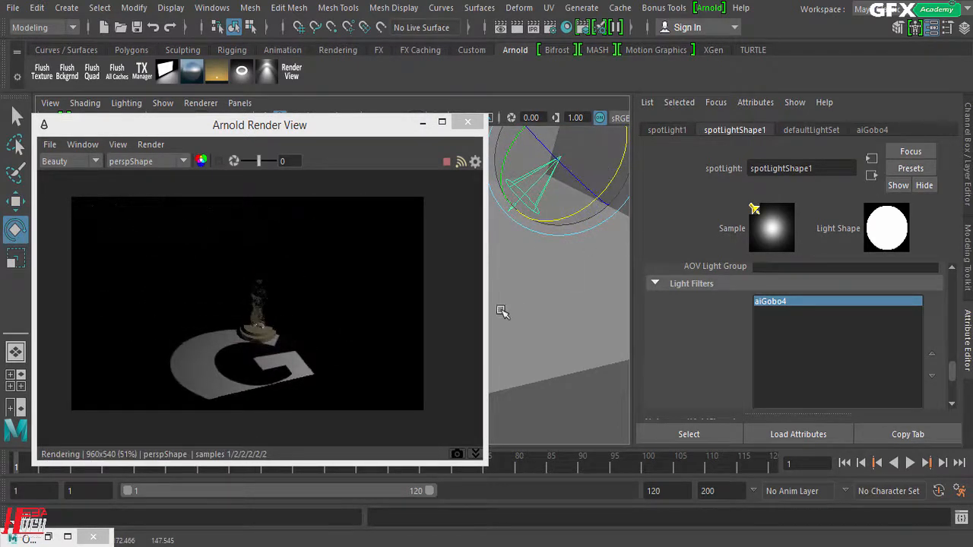
Replace the image of the gobo's Slide Map file texture with caustics.jpg
{"action": "double_click", "coordinate": [805, 302]}
{"action": "left_click", "coordinate": [931, 306]}
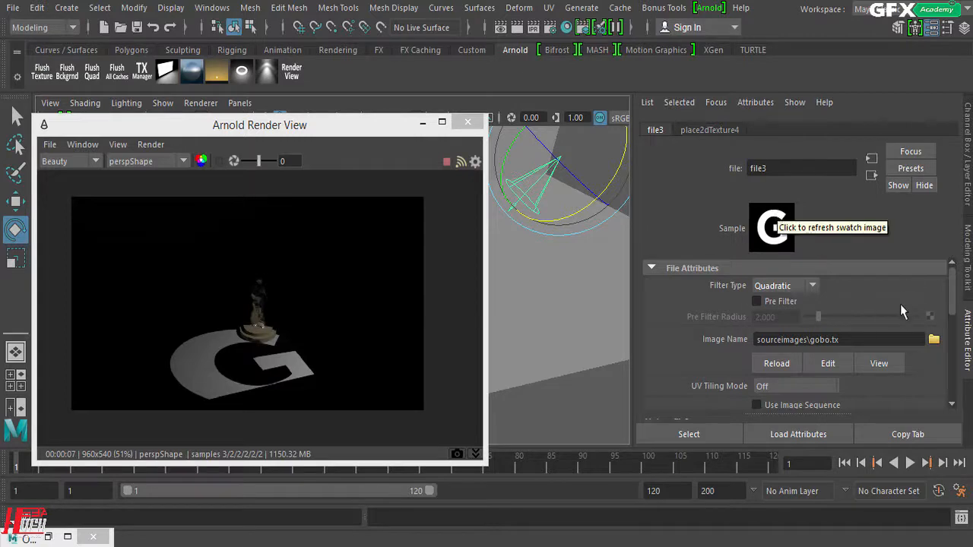
{"action": "left_click", "coordinate": [935, 340]}
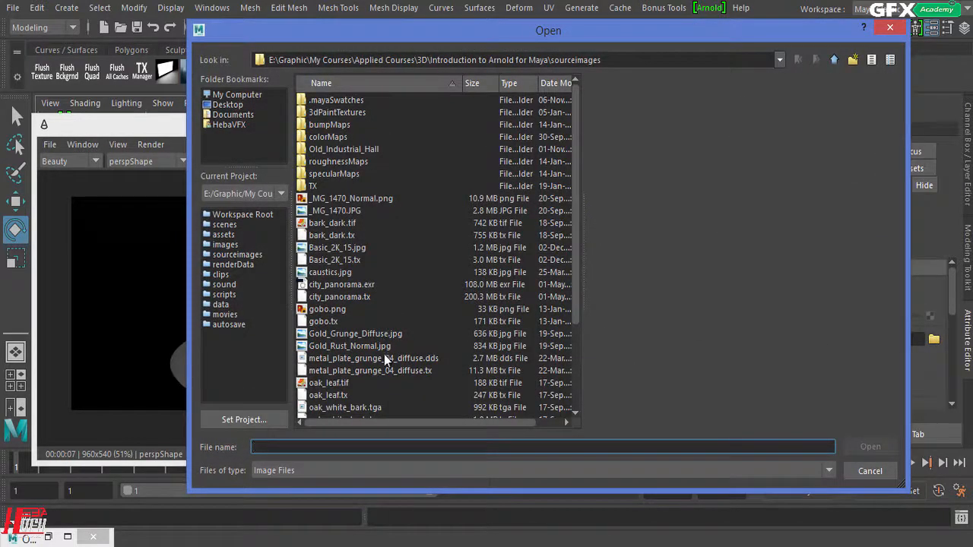
{"action": "left_click", "coordinate": [332, 272]}
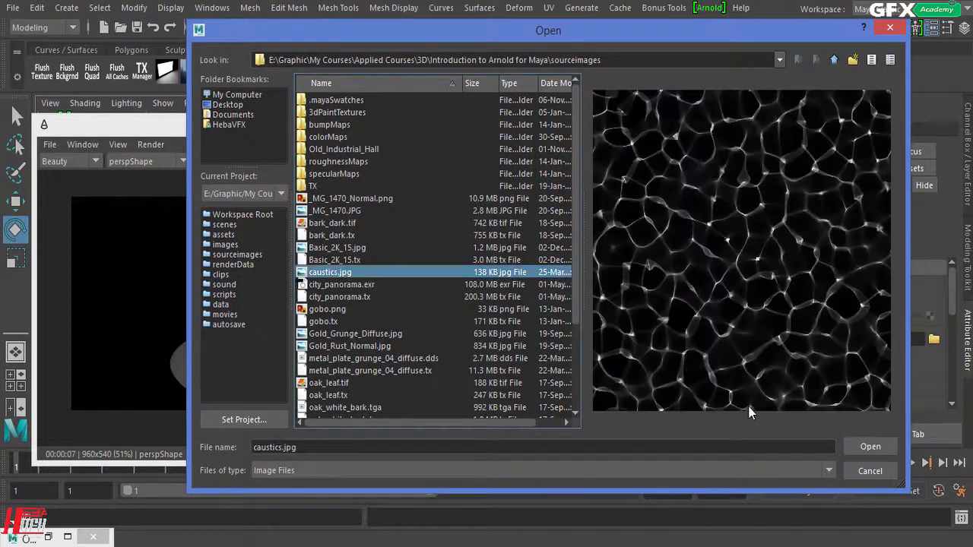
{"action": "left_click", "coordinate": [863, 452]}
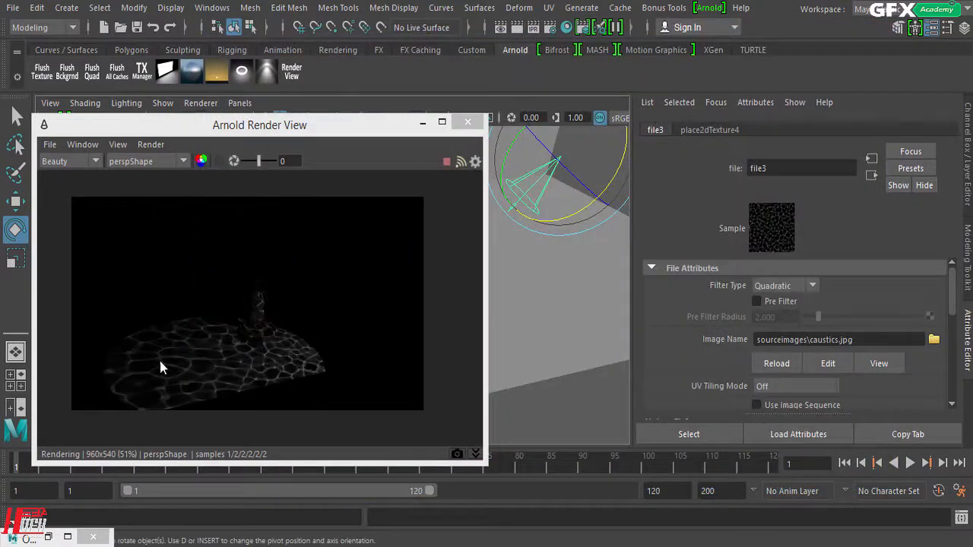
{"action": "left_click_drag", "start_coordinate": [341, 134], "coordinate": [566, 77]}
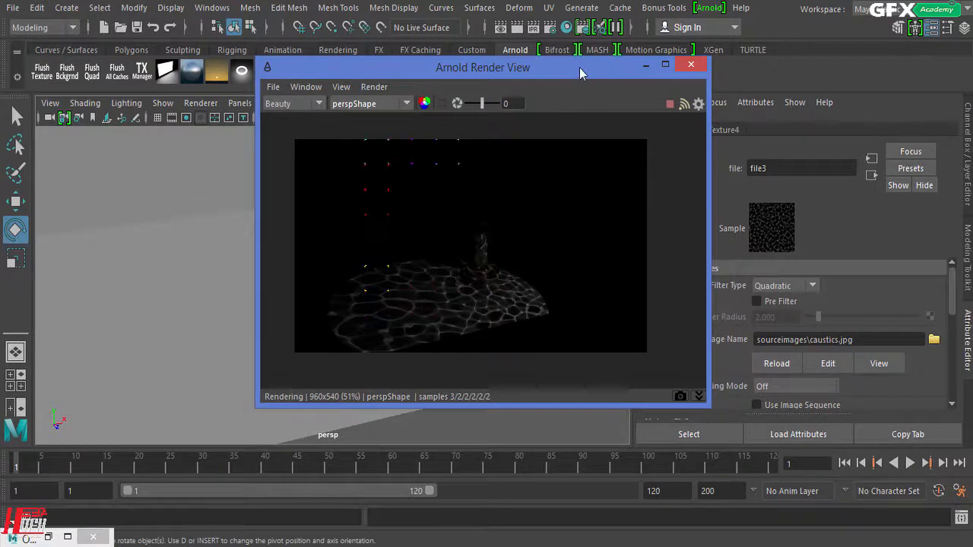
{"action": "left_click_drag", "start_coordinate": [579, 68], "coordinate": [485, 58]}
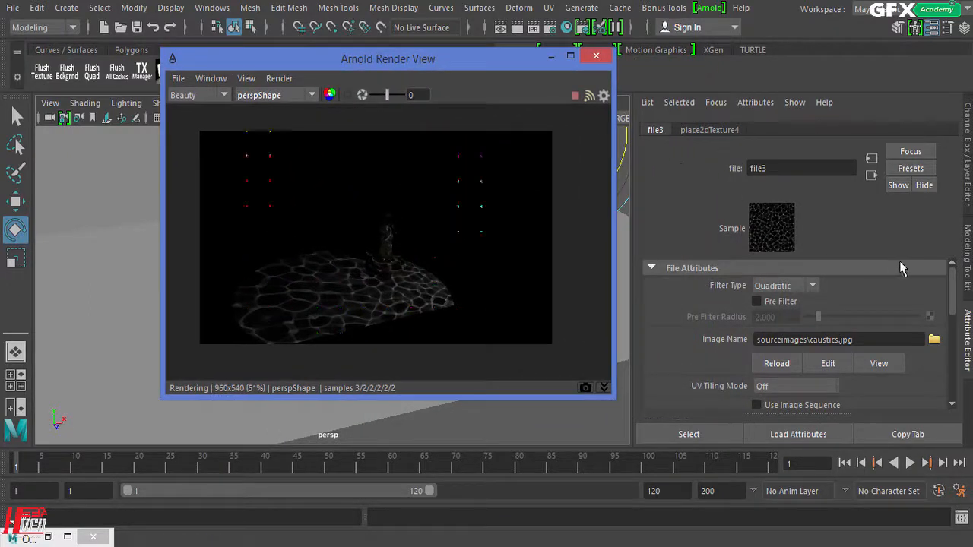
{"action": "scroll", "coordinate": [835, 333], "scroll_direction": "down", "scroll_amount": 2}
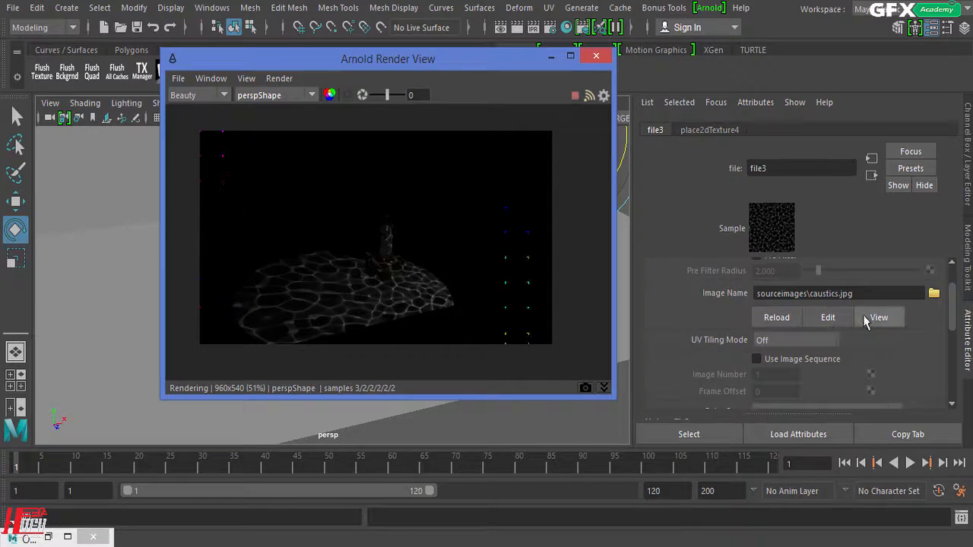
{"action": "scroll", "coordinate": [867, 319], "scroll_direction": "up", "scroll_amount": 2}
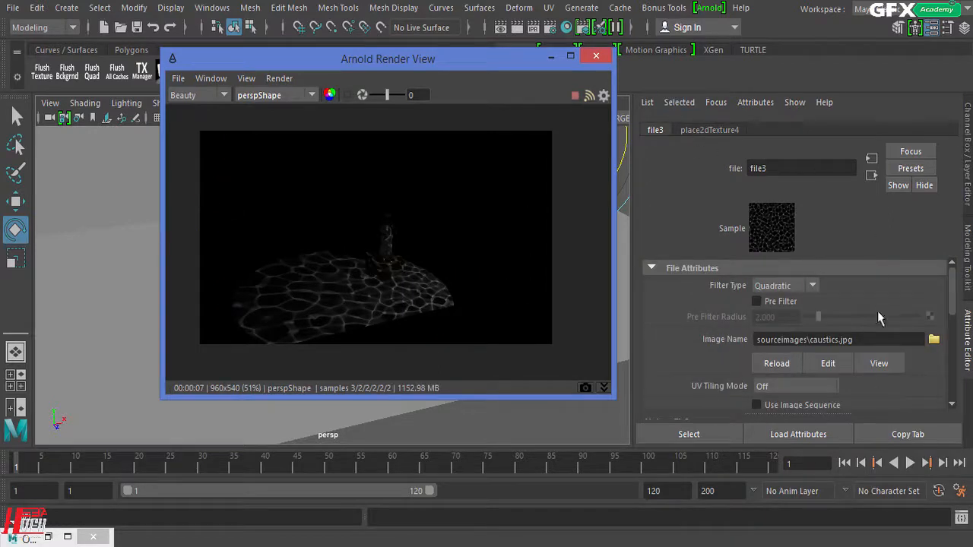
Return to the aiGobo4 filter and adjust its placement to Scale S 6.494 and Scale T 45.455
{"action": "left_click", "coordinate": [871, 175]}
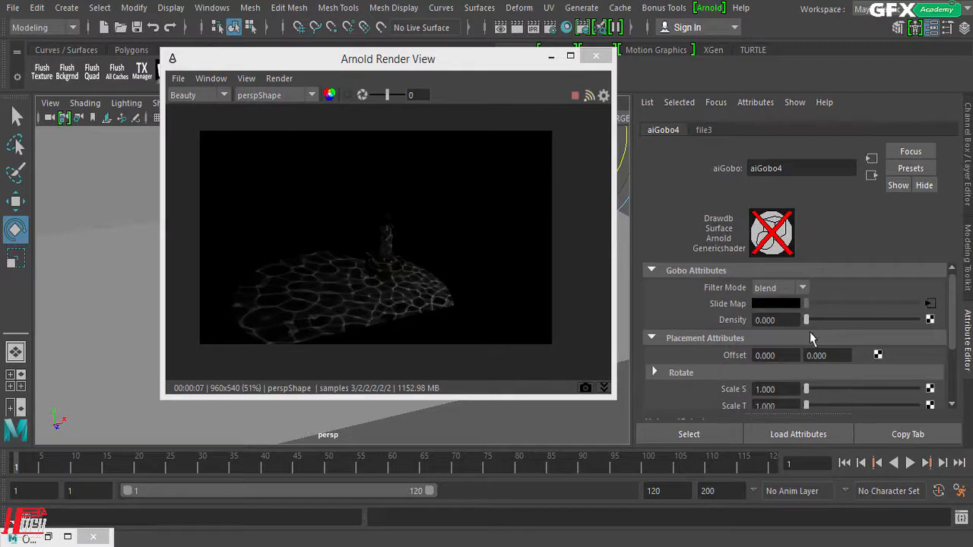
{"action": "scroll", "coordinate": [882, 355], "scroll_direction": "down", "scroll_amount": 2}
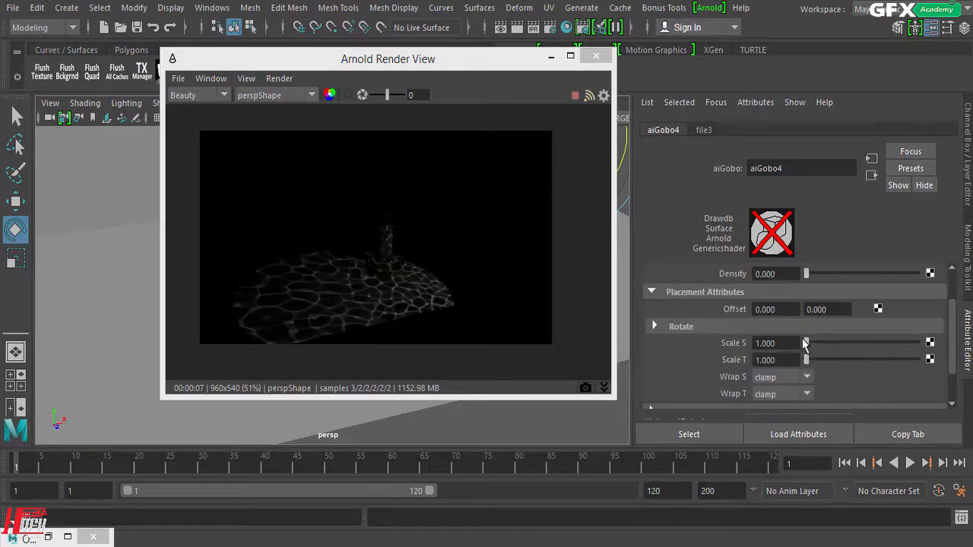
{"action": "mouse_move", "coordinate": [806, 348]}
{"action": "left_mouse_down"}
{"action": "mouse_move", "coordinate": [821, 349]}
{"action": "mouse_move", "coordinate": [806, 350]}
{"action": "mouse_move", "coordinate": [808, 359]}
{"action": "mouse_move", "coordinate": [827, 360]}
{"action": "mouse_move", "coordinate": [814, 361]}
{"action": "left_mouse_up"}
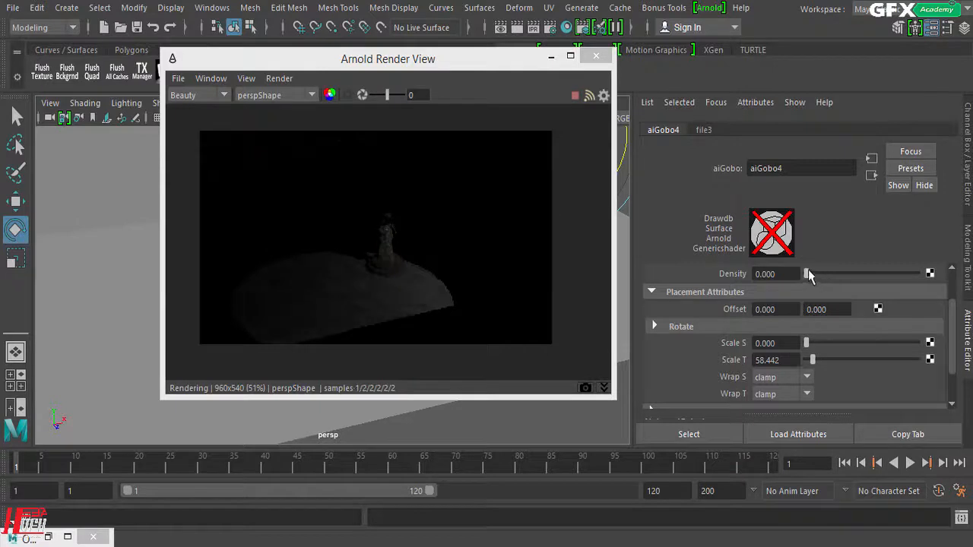
{"action": "left_click_drag", "start_coordinate": [808, 273], "coordinate": [775, 285]}
{"action": "left_click_drag", "start_coordinate": [808, 343], "coordinate": [821, 343]}
{"action": "left_click_drag", "start_coordinate": [419, 63], "coordinate": [831, 104]}
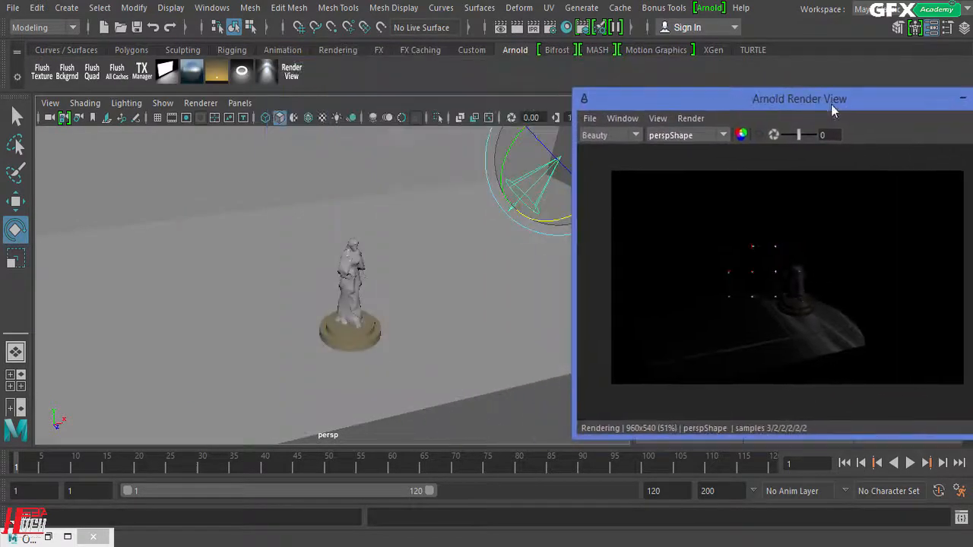
{"action": "left_click_drag", "start_coordinate": [554, 217], "coordinate": [547, 225]}
{"action": "scroll", "coordinate": [307, 304], "scroll_direction": "up", "scroll_amount": 5}
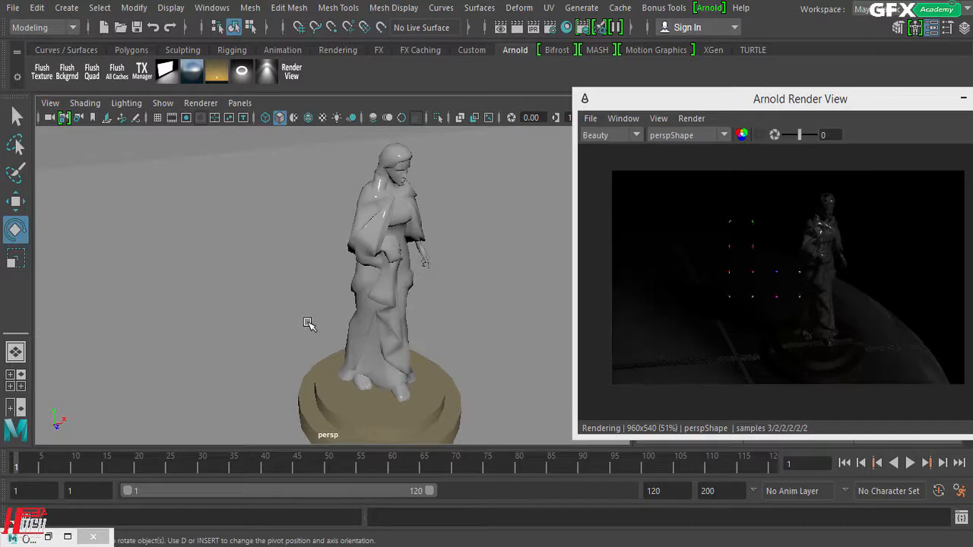
{"action": "left_click_drag", "start_coordinate": [309, 323], "coordinate": [265, 343], "text": "alt"}
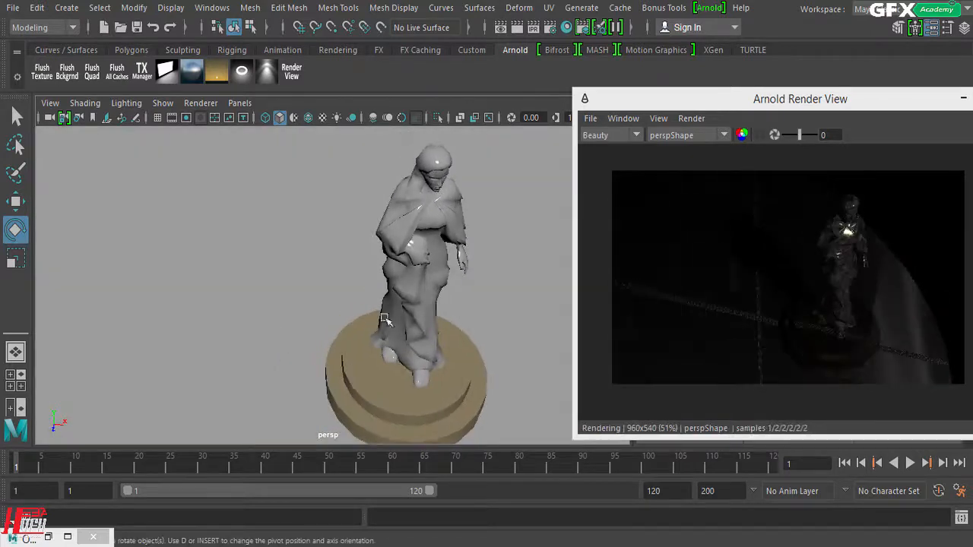
{"action": "scroll", "coordinate": [385, 309], "scroll_direction": "down", "scroll_amount": 4}
{"action": "left_click_drag", "start_coordinate": [695, 106], "coordinate": [270, 84]}
{"action": "mouse_move", "coordinate": [821, 343]}
{"action": "left_mouse_down"}
{"action": "mouse_move", "coordinate": [811, 349]}
{"action": "mouse_move", "coordinate": [827, 362]}
{"action": "mouse_move", "coordinate": [811, 361]}
{"action": "mouse_move", "coordinate": [809, 344]}
{"action": "left_mouse_up"}
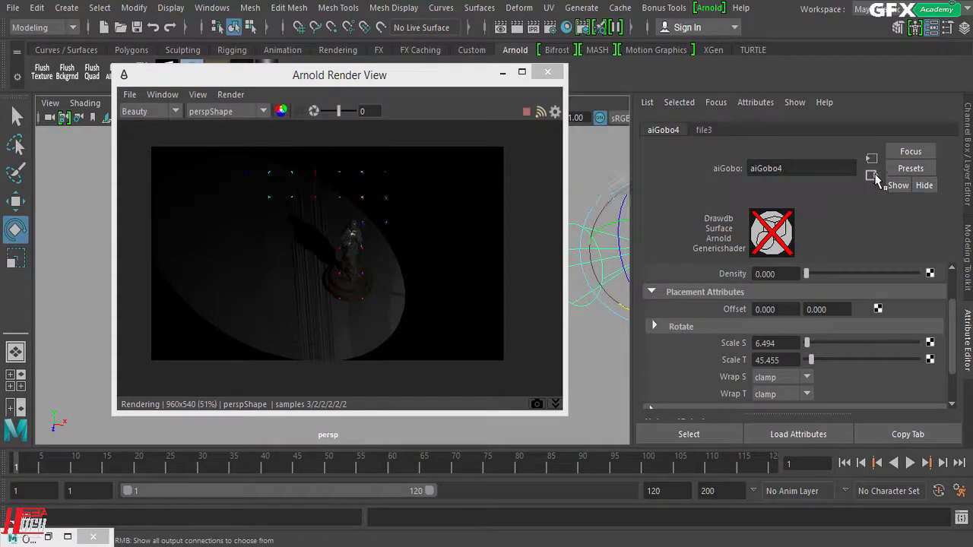
Return from the gobo texture to the main Spot Light Attributes of spotLightShape1
{"action": "left_click", "coordinate": [872, 158]}
{"action": "left_click", "coordinate": [715, 102]}
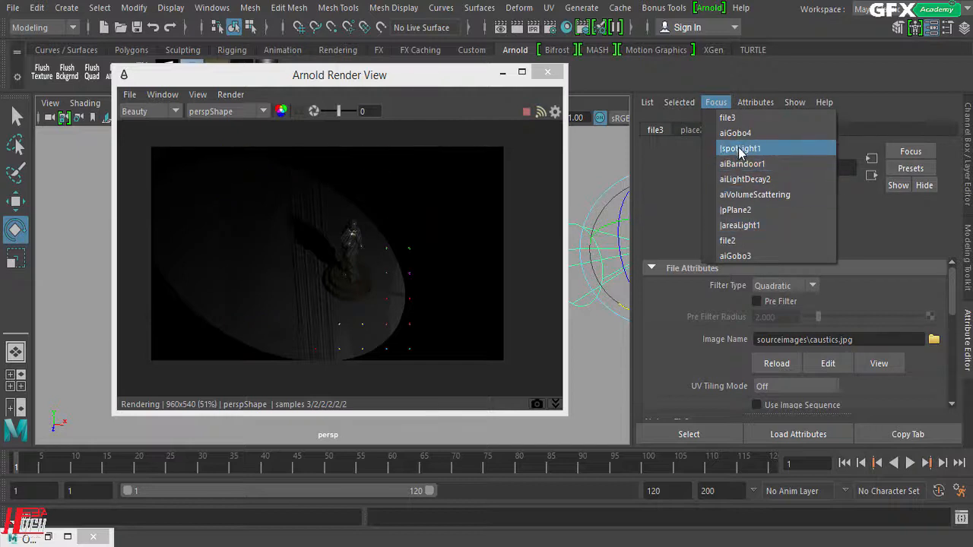
{"action": "left_click", "coordinate": [737, 149]}
{"action": "left_click_drag", "start_coordinate": [463, 82], "coordinate": [534, 88]}
{"action": "left_click", "coordinate": [728, 130]}
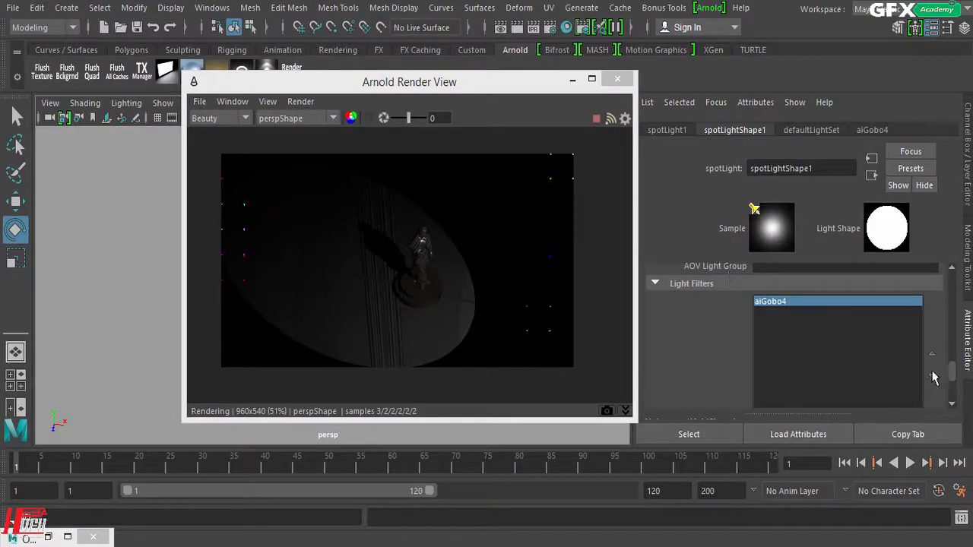
{"action": "left_click_drag", "start_coordinate": [952, 367], "coordinate": [957, 281]}
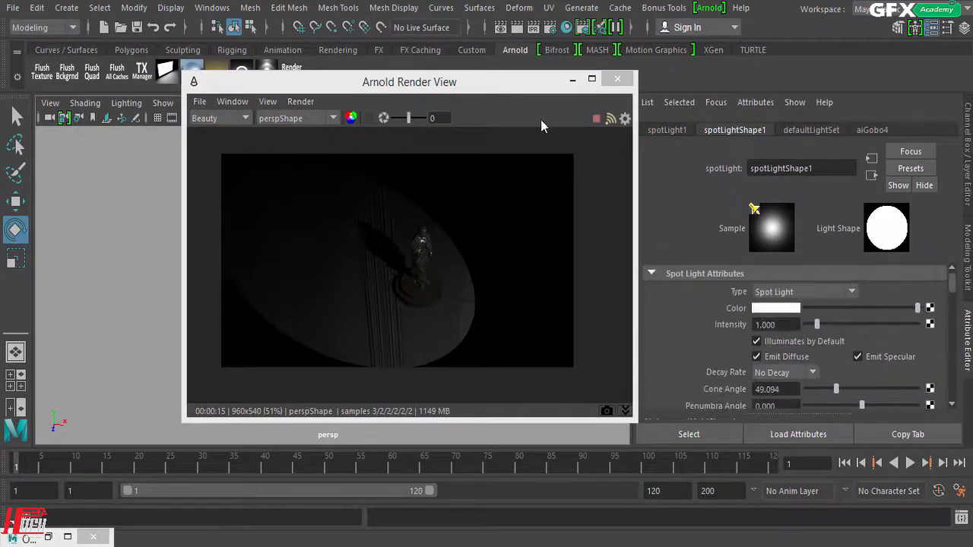
Review the light types Arnold offers for the scene
{"action": "left_click_drag", "start_coordinate": [432, 81], "coordinate": [511, 68]}
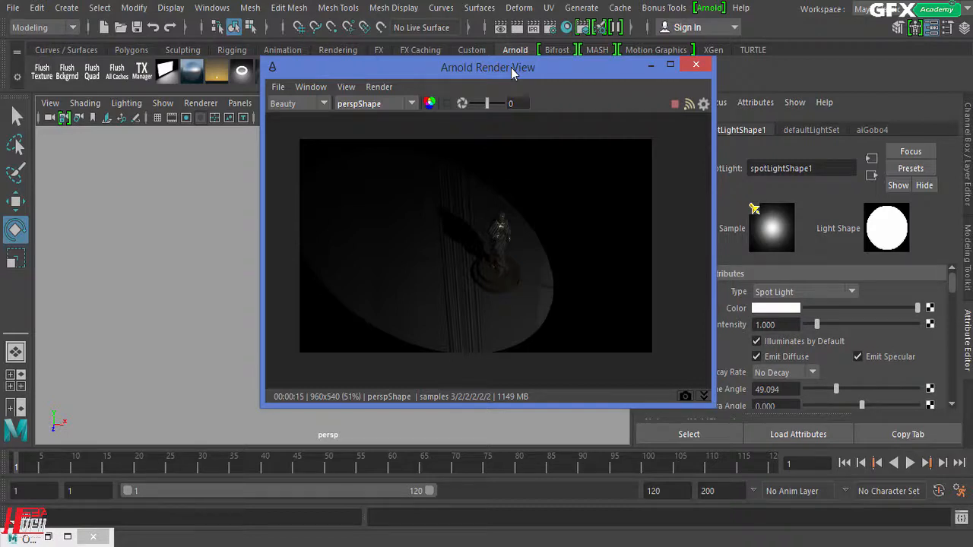
{"action": "left_click", "coordinate": [709, 8]}
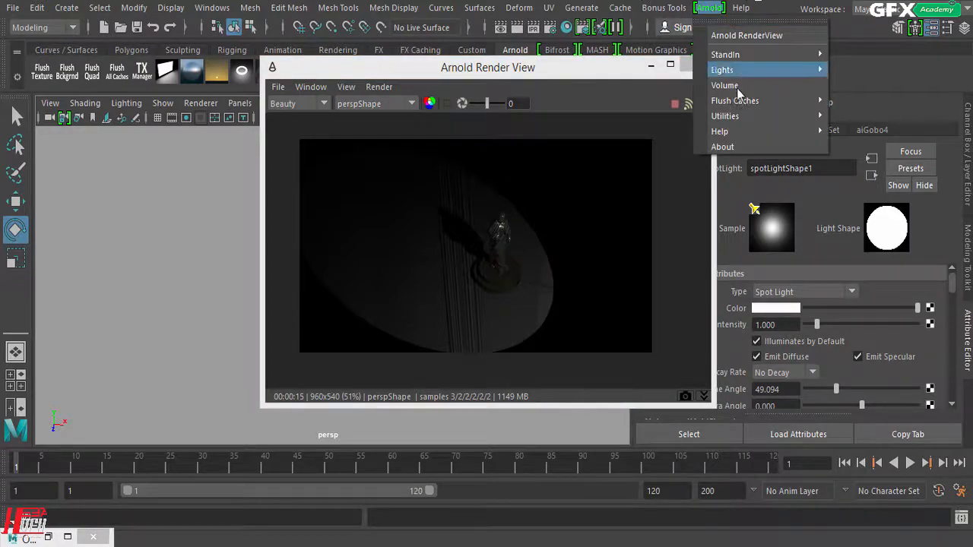
{"action": "mouse_move", "coordinate": [744, 75]}
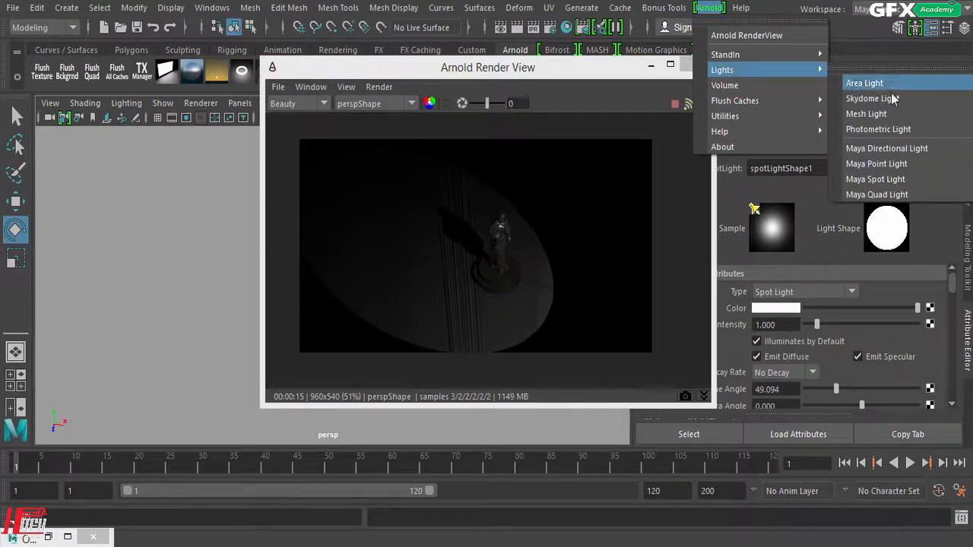